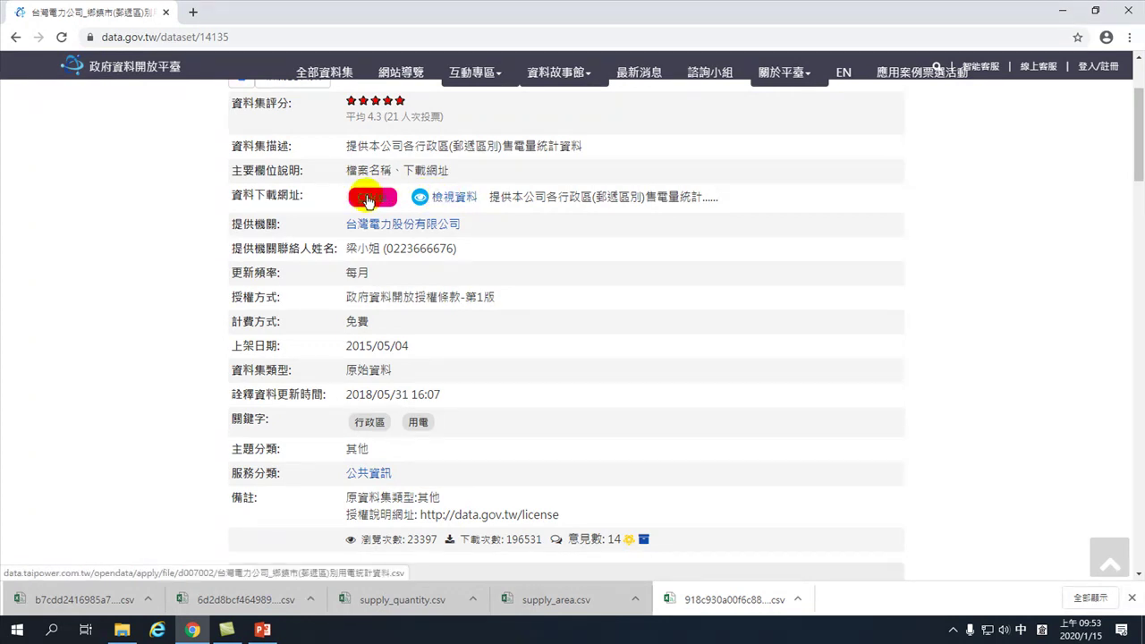
# Download the Taipower township electricity sales resource as a CSV and check it in Downloads
pyautogui.click(367, 201)
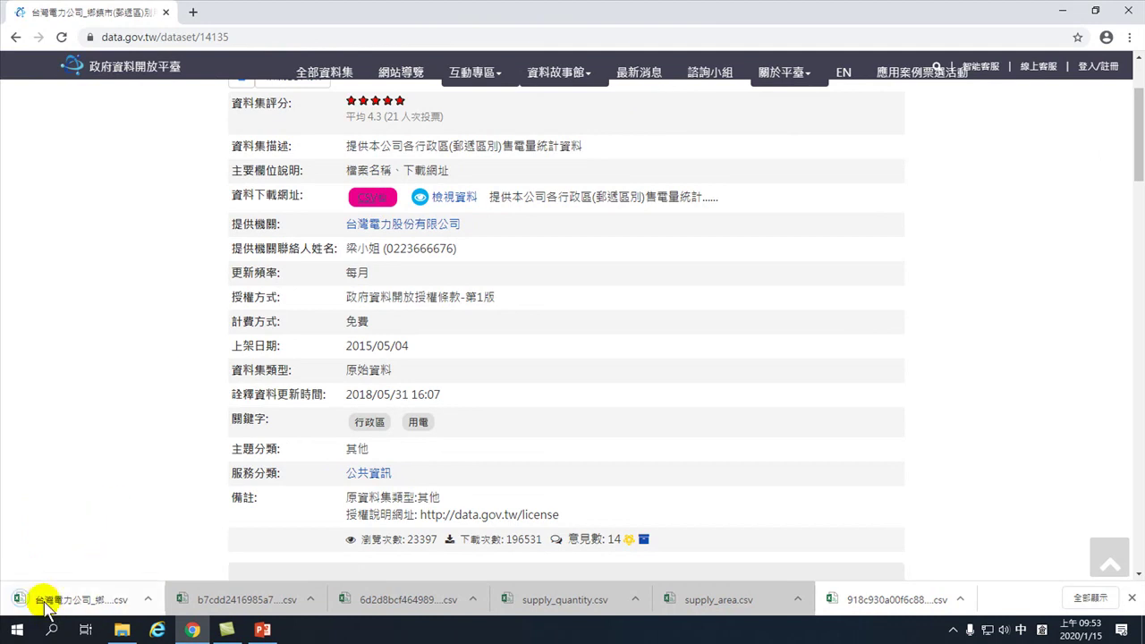
pyautogui.click(77, 584)
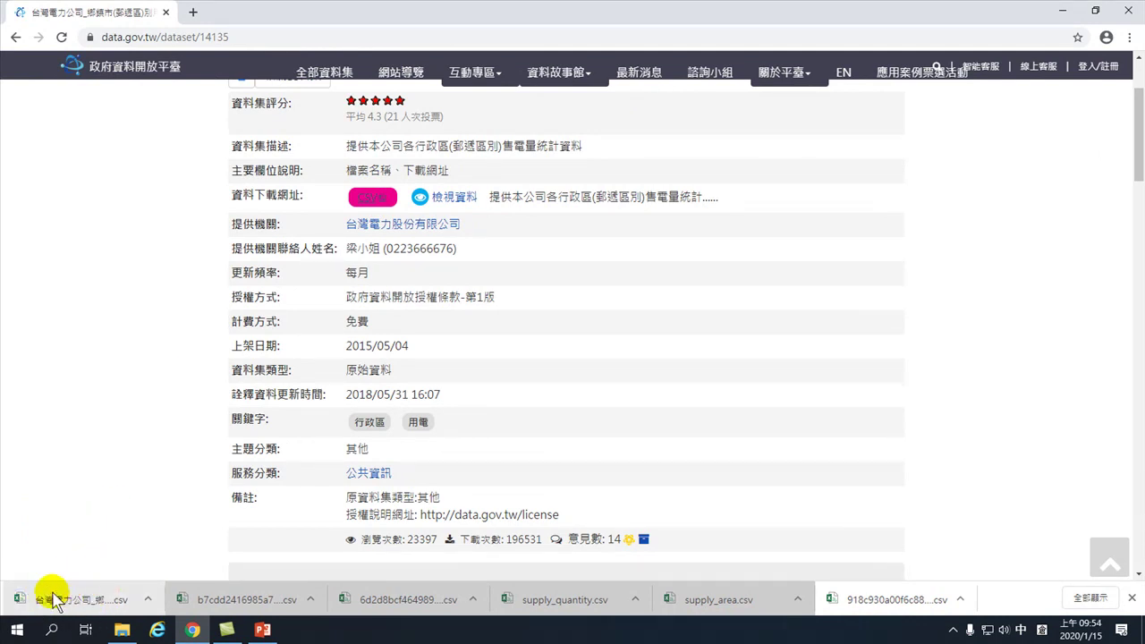
pyautogui.click(122, 630)
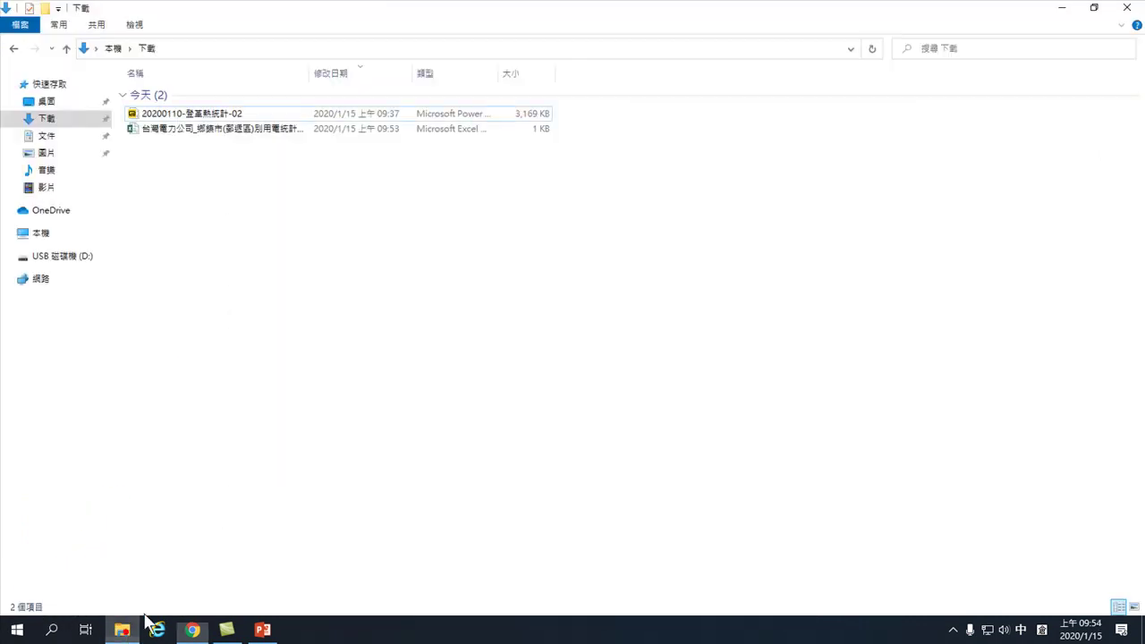
pyautogui.click(191, 630)
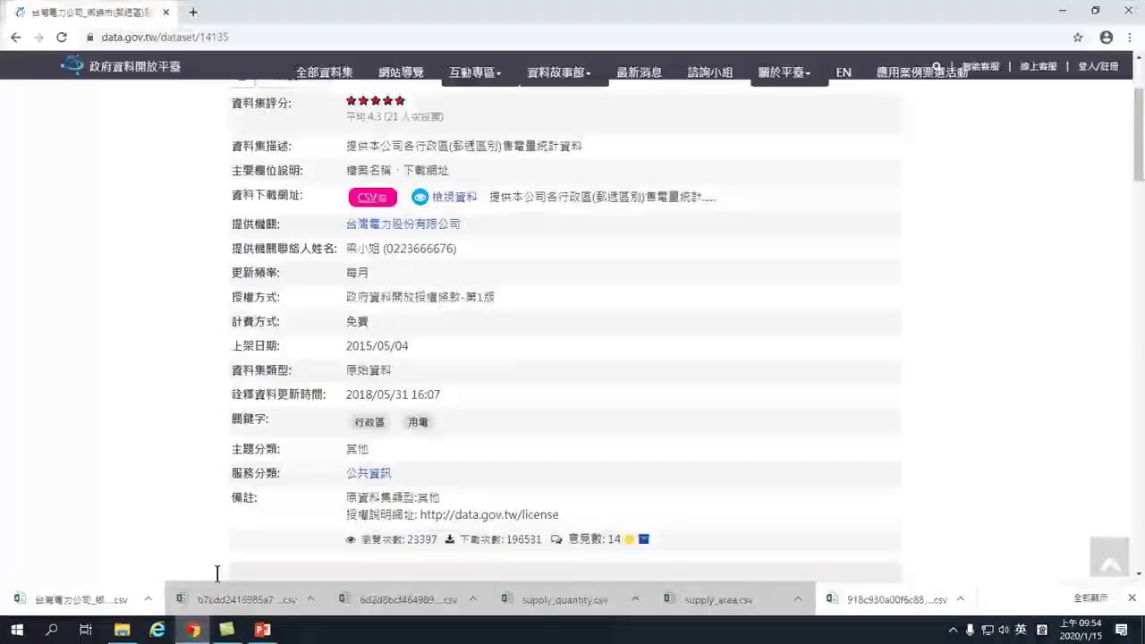
# Show the resource's download links via 檢視資料 and bring up the downloaded CSV's options
pyautogui.click(451, 207)
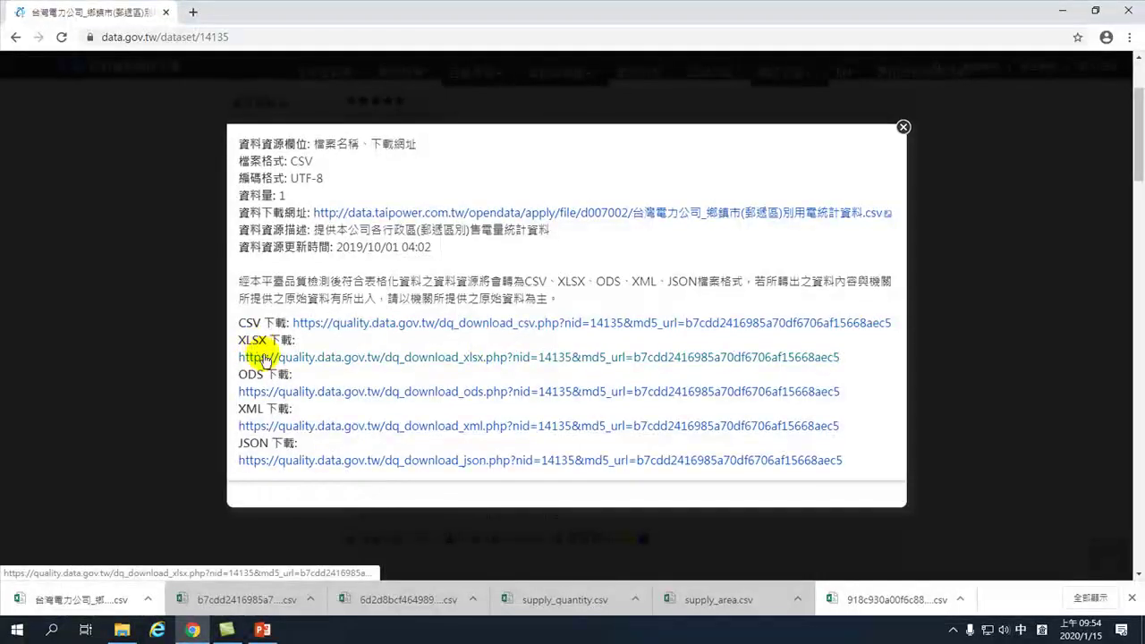
pyautogui.click(574, 363)
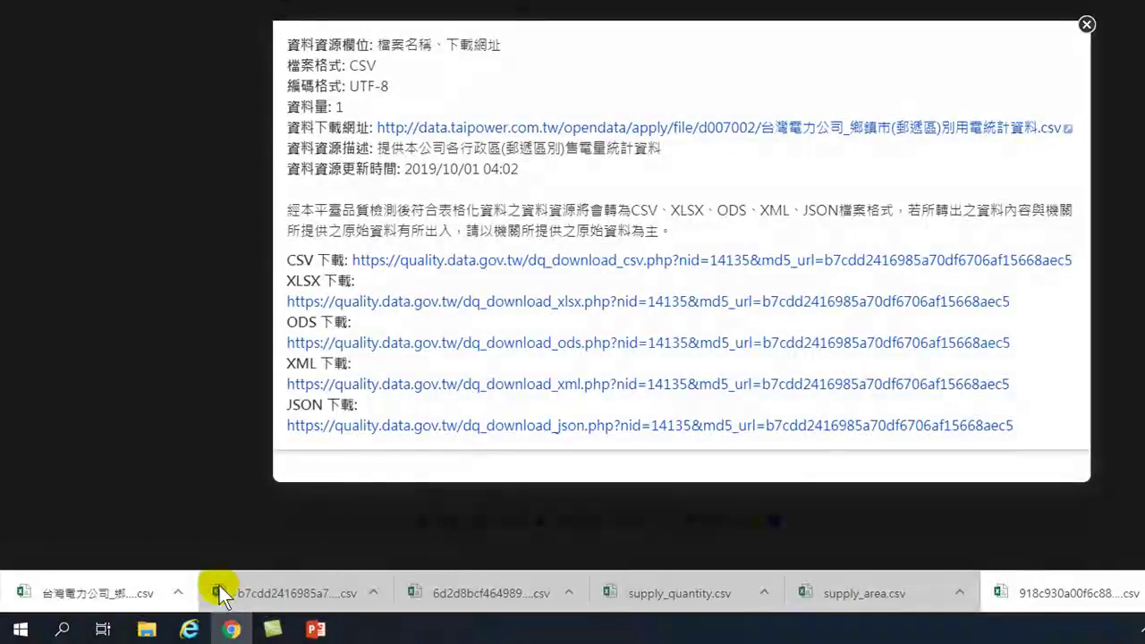
pyautogui.rightClick(80, 596)
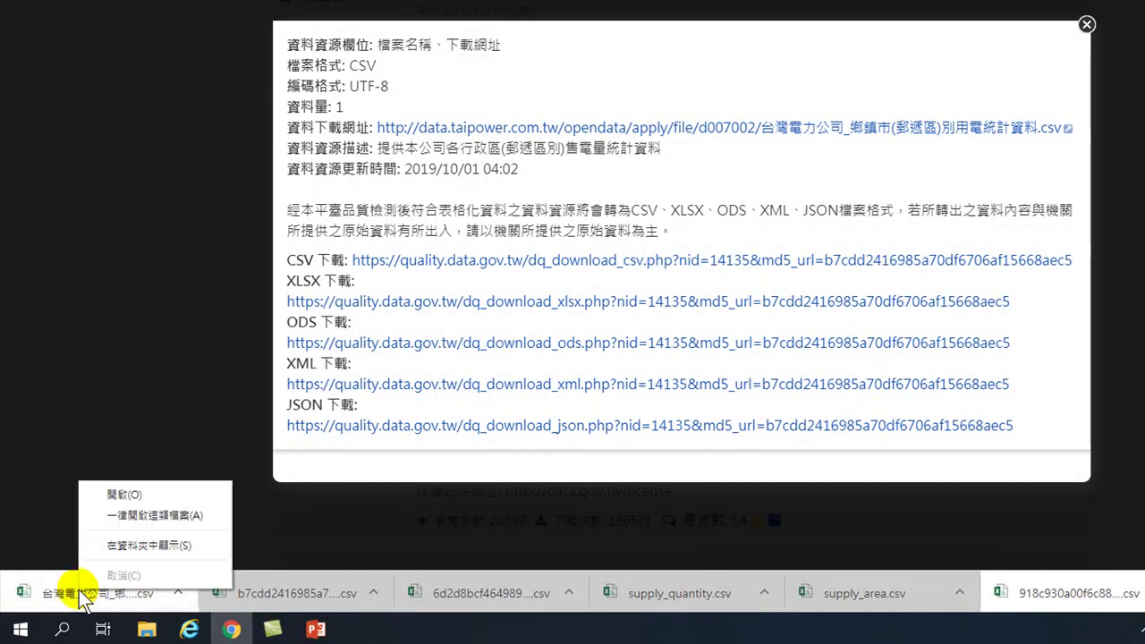
# Open the CSV in Excel and copy the Taipower .ods download URL from cell B2
pyautogui.click(123, 495)
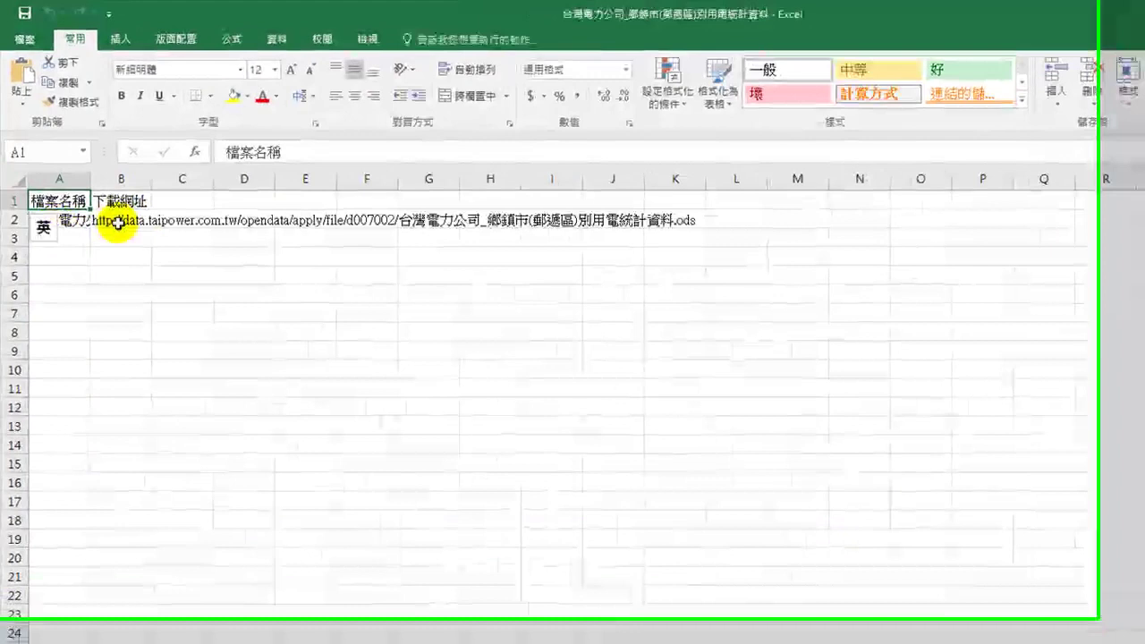
pyautogui.click(110, 223)
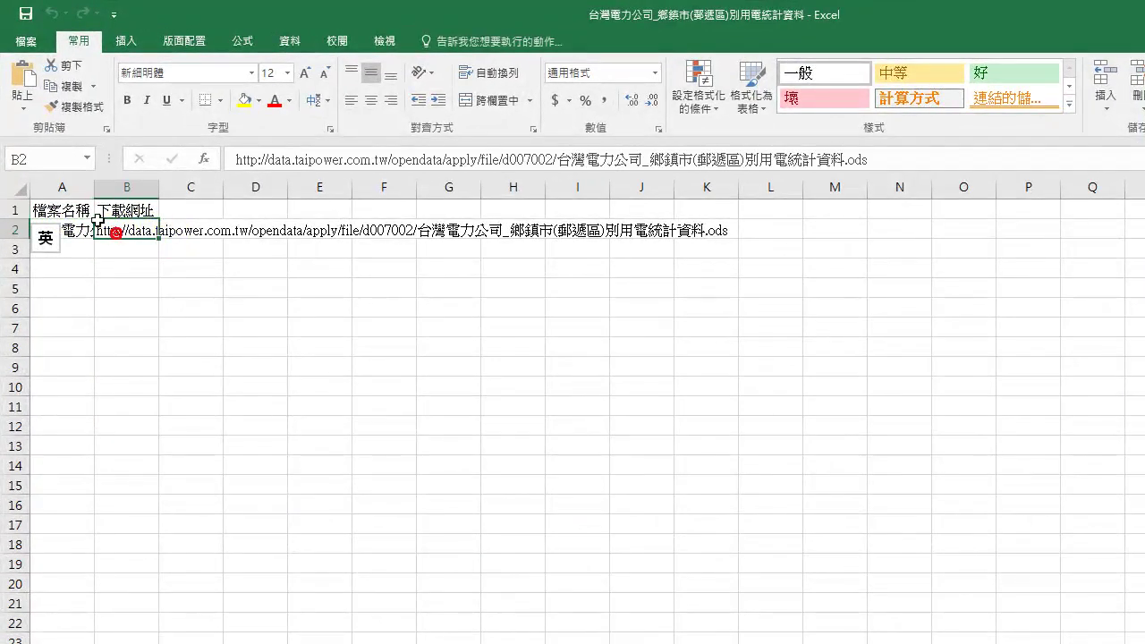
pyautogui.click(76, 211)
pyautogui.click(77, 232)
pyautogui.click(118, 230)
pyautogui.moveTo(235, 159); pyautogui.dragTo(898, 155)
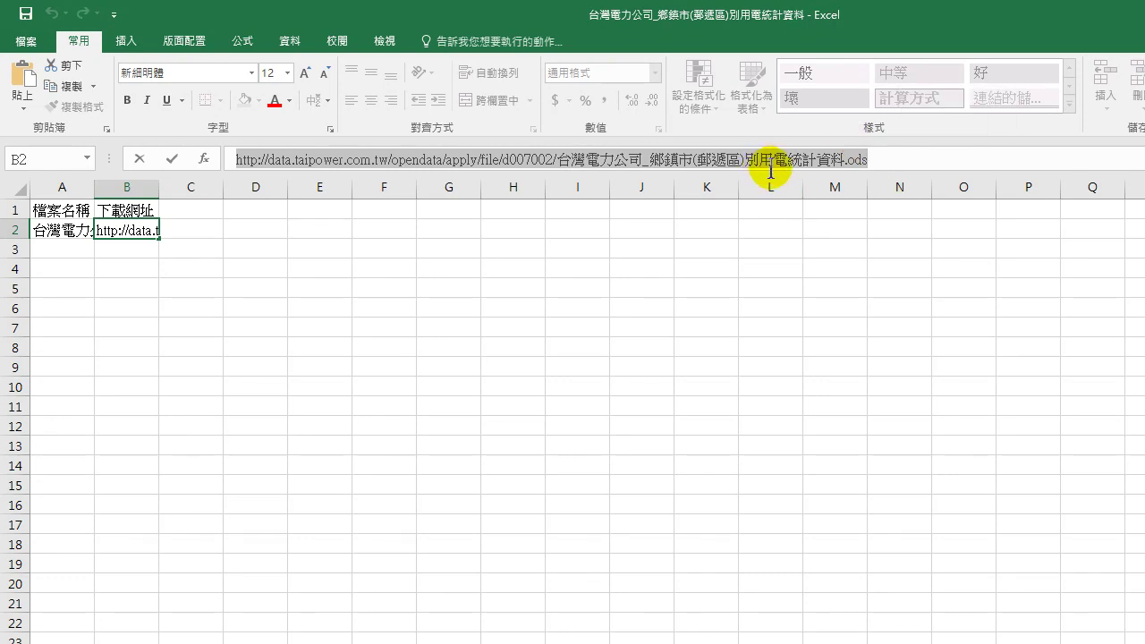
pyautogui.hotkey('ctrl', 'c')
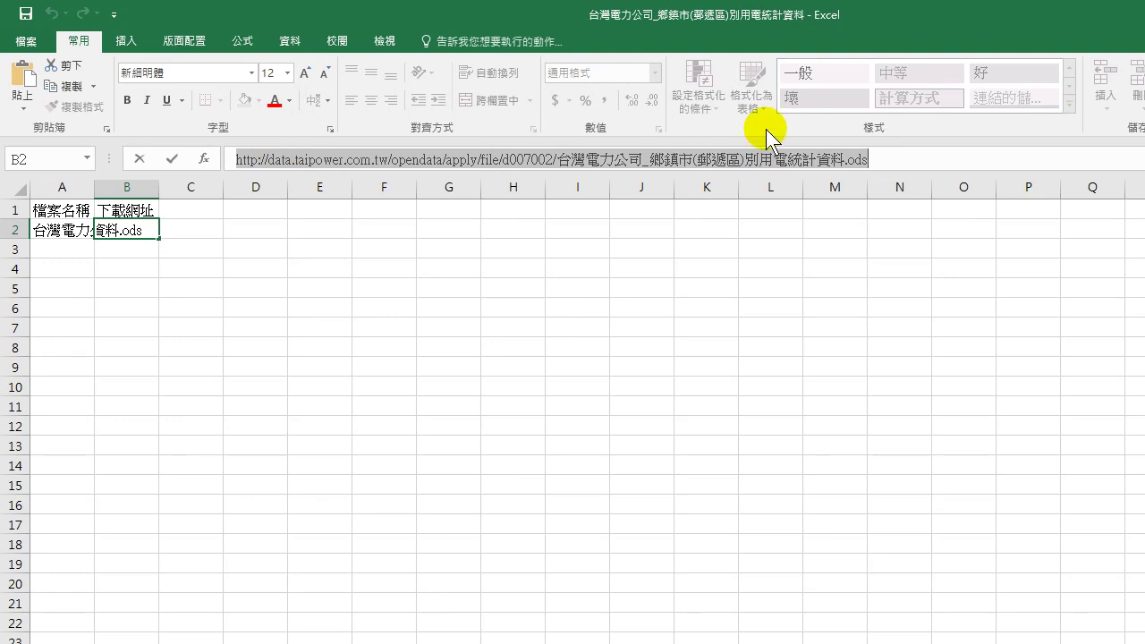
pyautogui.click(143, 288)
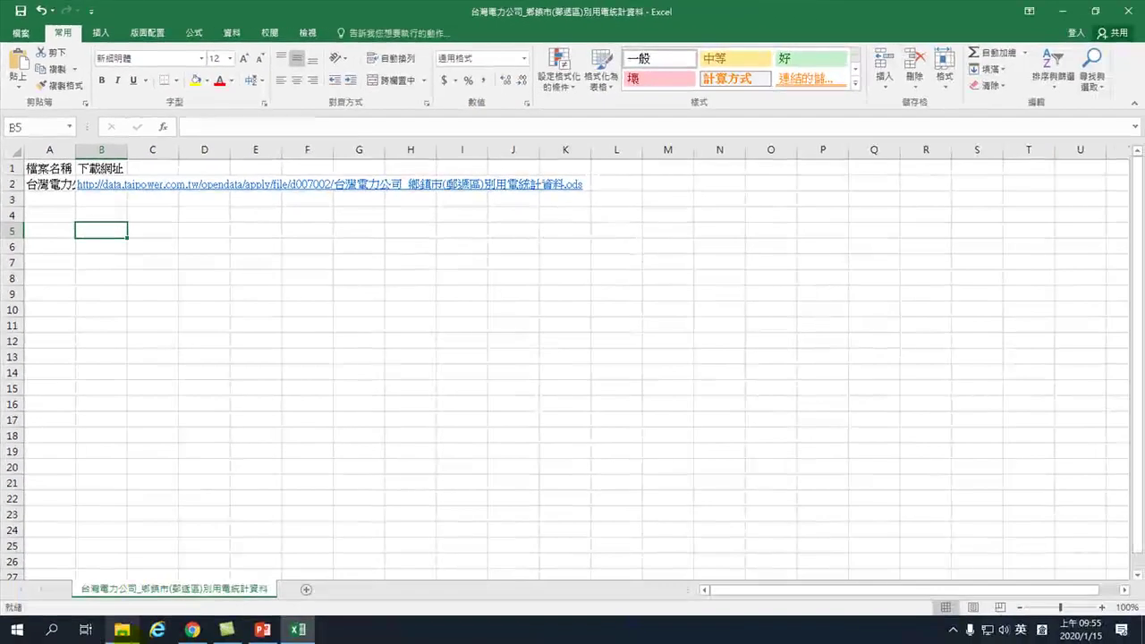
# Paste the copied data.taipower.com.tw .ods URL into a new Chrome tab to download it
pyautogui.click(122, 630)
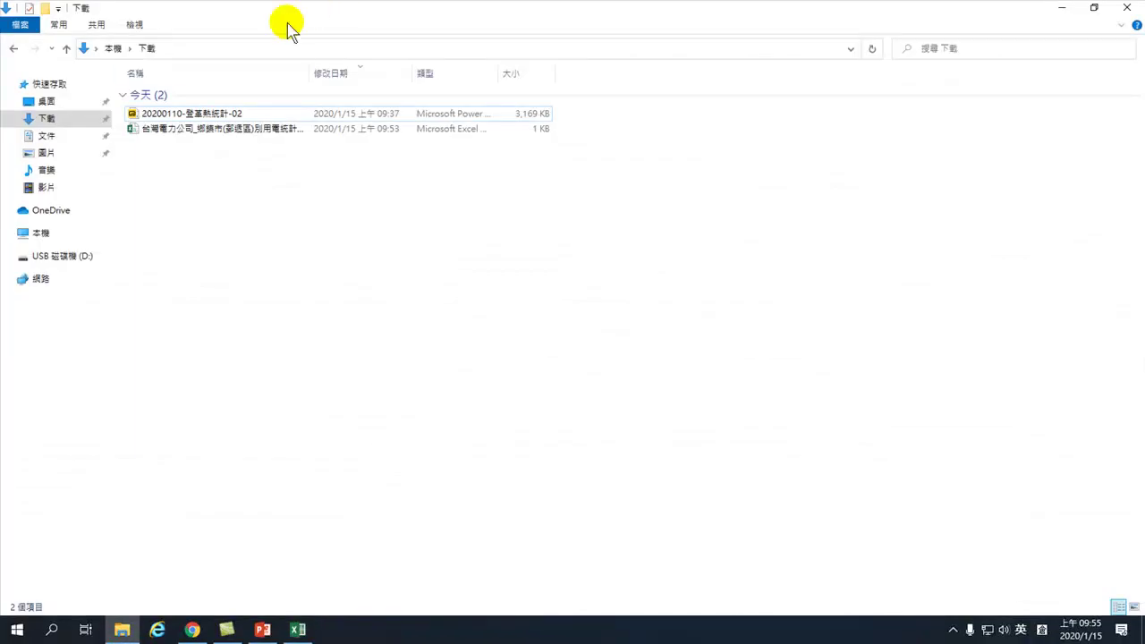
pyautogui.click(191, 630)
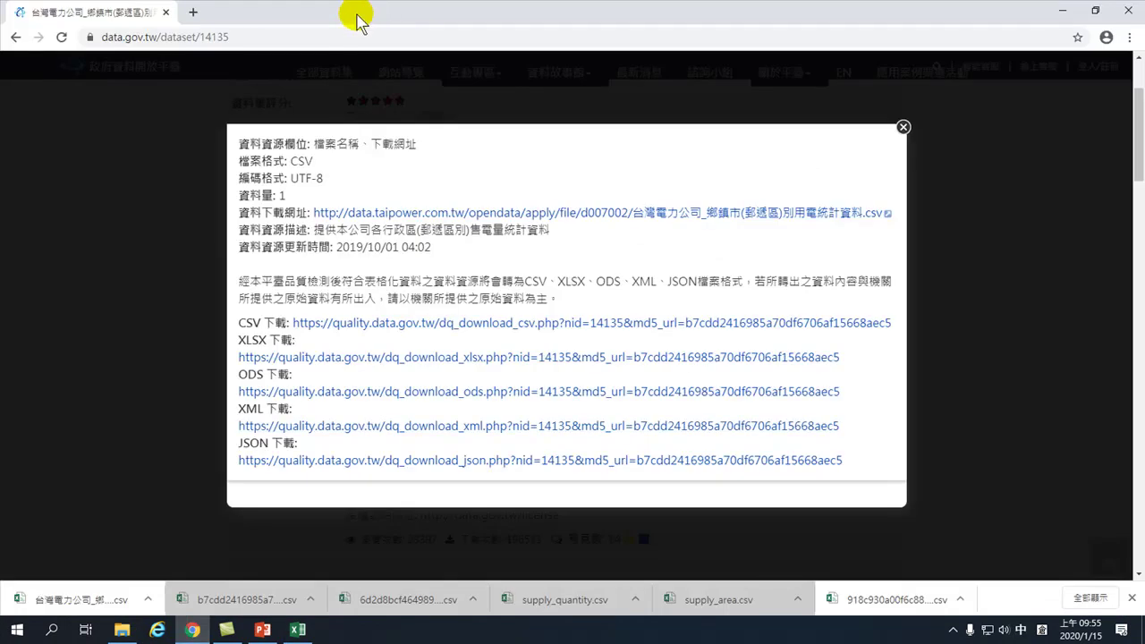
pyautogui.click(194, 13)
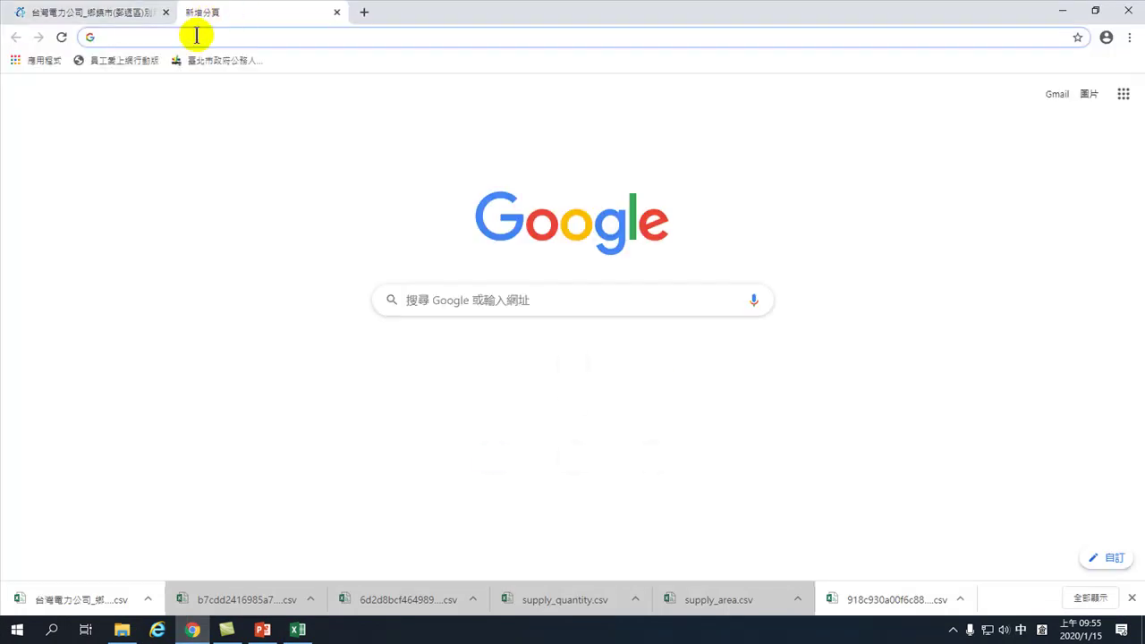
pyautogui.hotkey('ctrl', 'v')
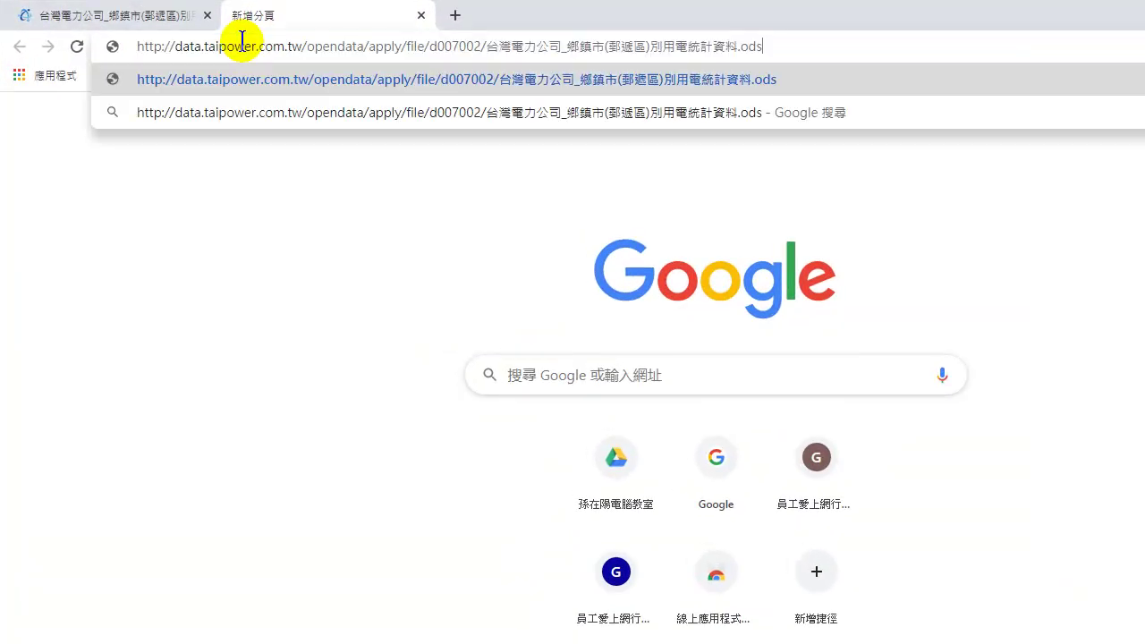
pyautogui.press('Return')
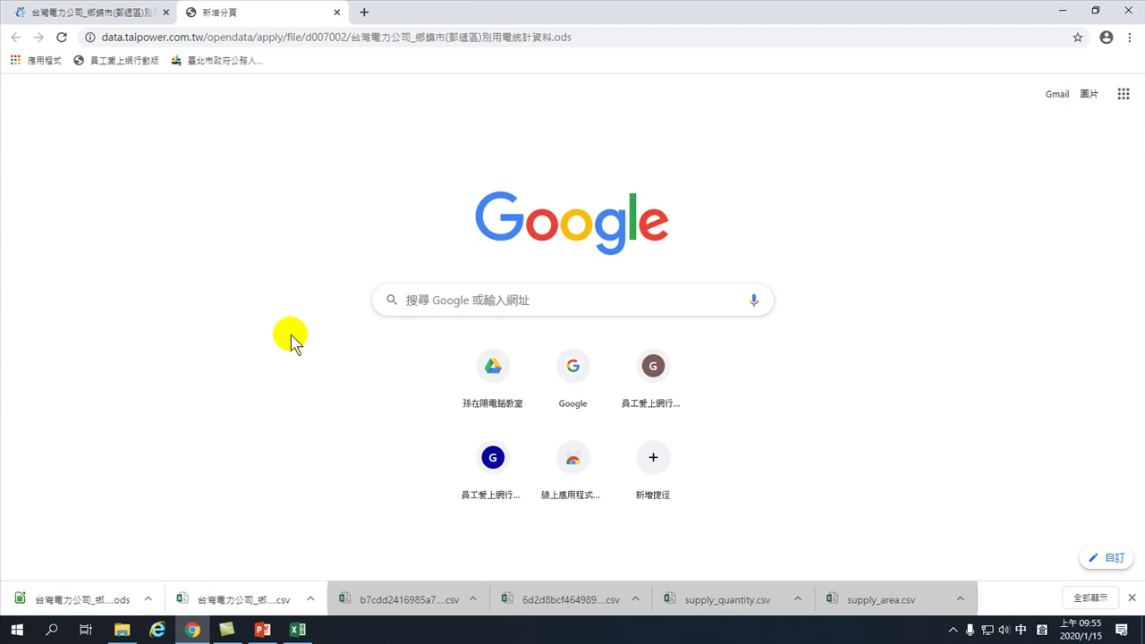
# Show the Downloads folder in File Explorer with the Name column widened to full file names
pyautogui.click(121, 630)
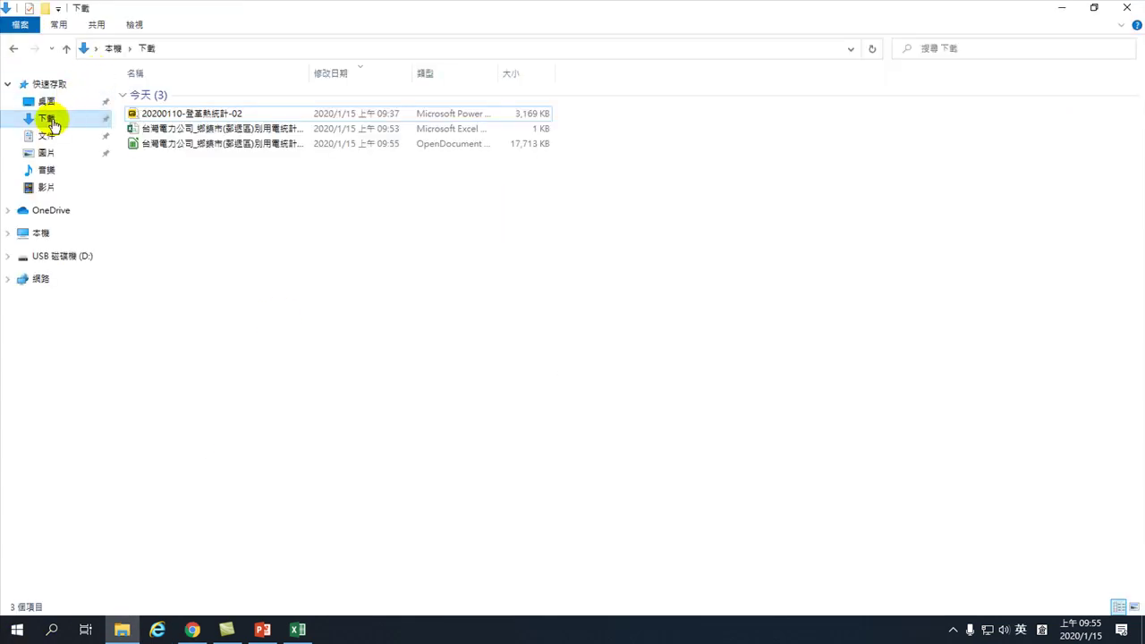
pyautogui.click(55, 119)
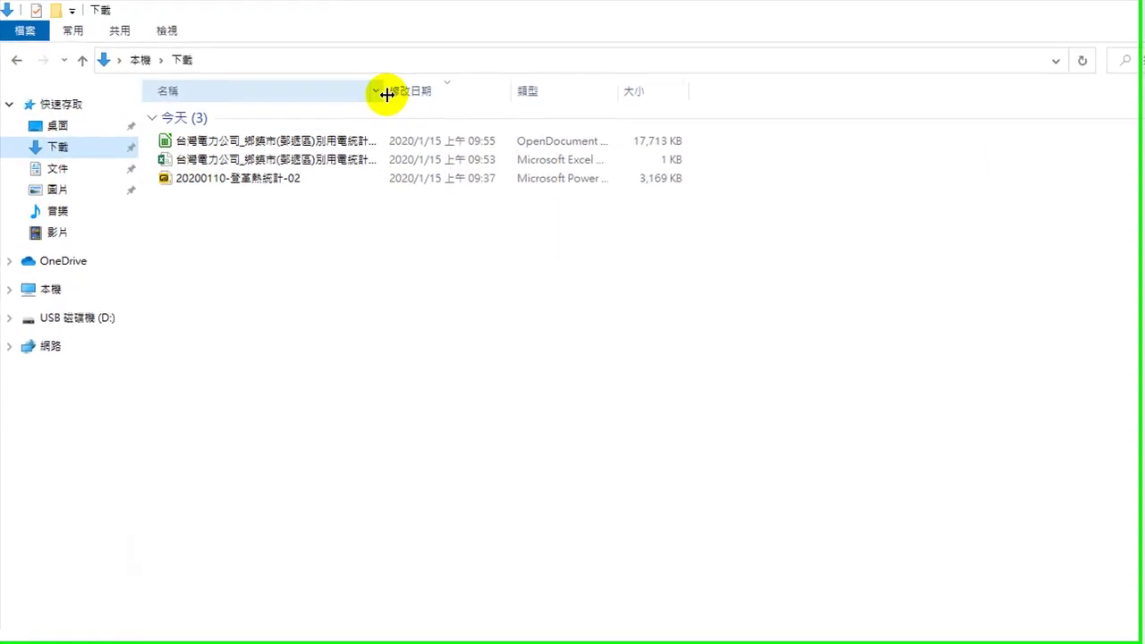
pyautogui.moveTo(306, 73); pyautogui.dragTo(414, 73)
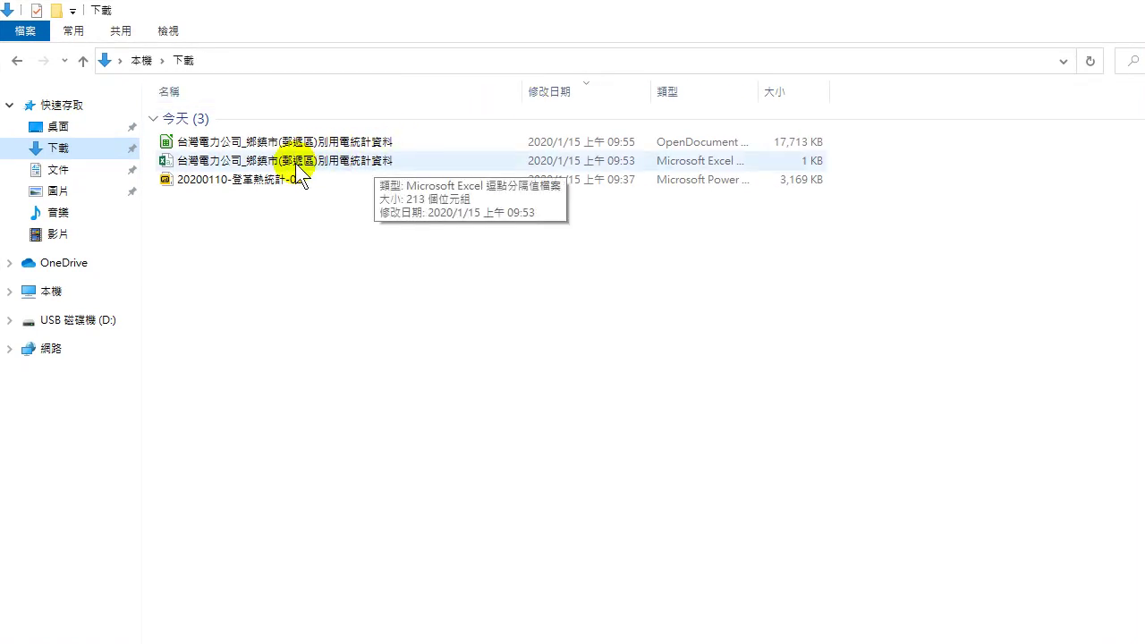
# Open the 17,713 KB Taipower .ods file, choosing Excel 2016 as the program
pyautogui.moveTo(280, 152)
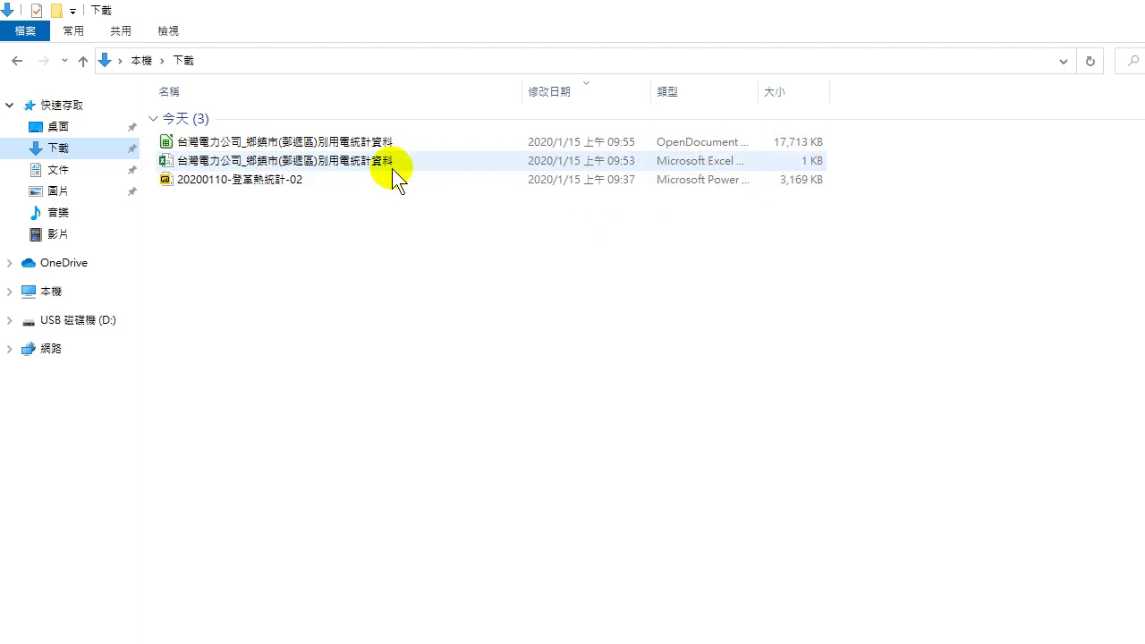
pyautogui.moveTo(403, 163)
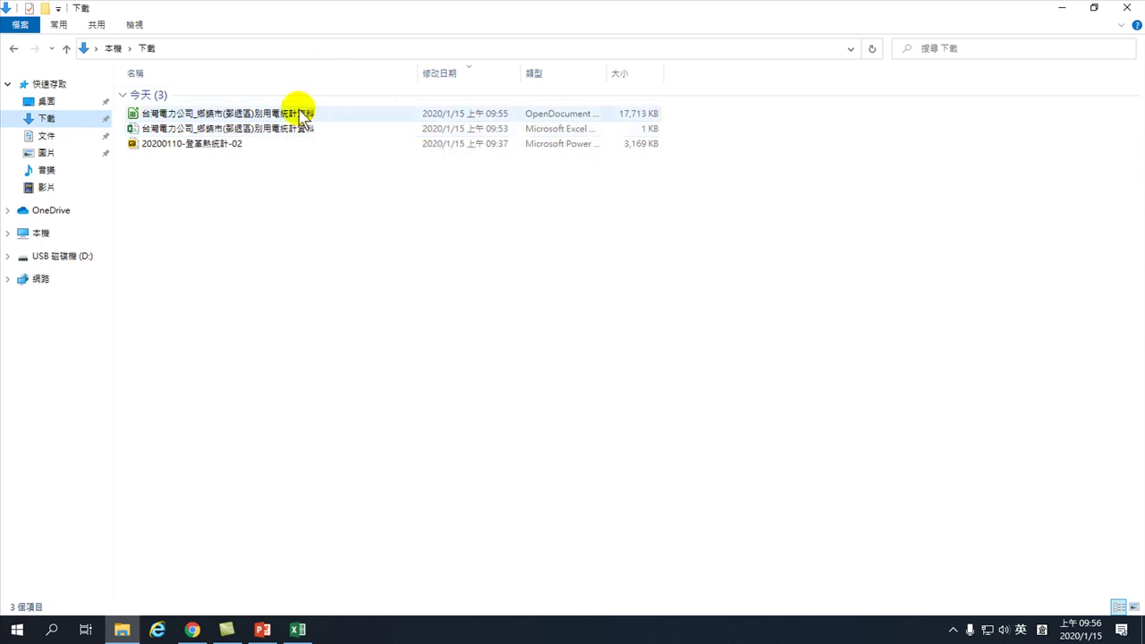
pyautogui.click(298, 113)
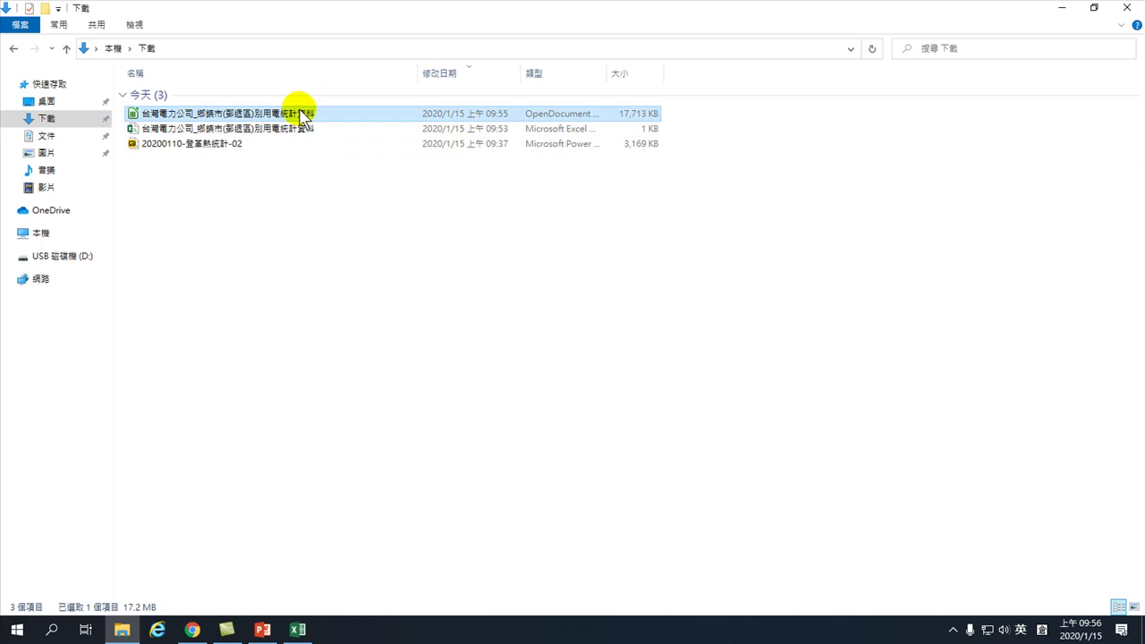
pyautogui.doubleClick(195, 113)
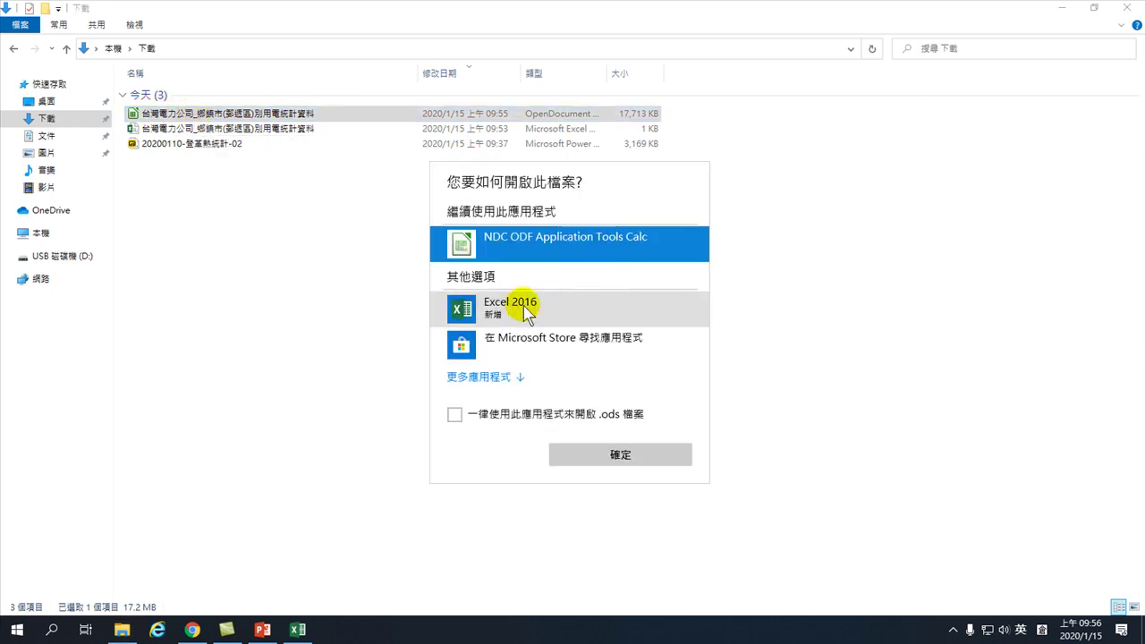
pyautogui.click(510, 304)
# Confirm opening the .ods in Excel 2016 and enable editing on the Protected View bar
pyautogui.click(610, 454)
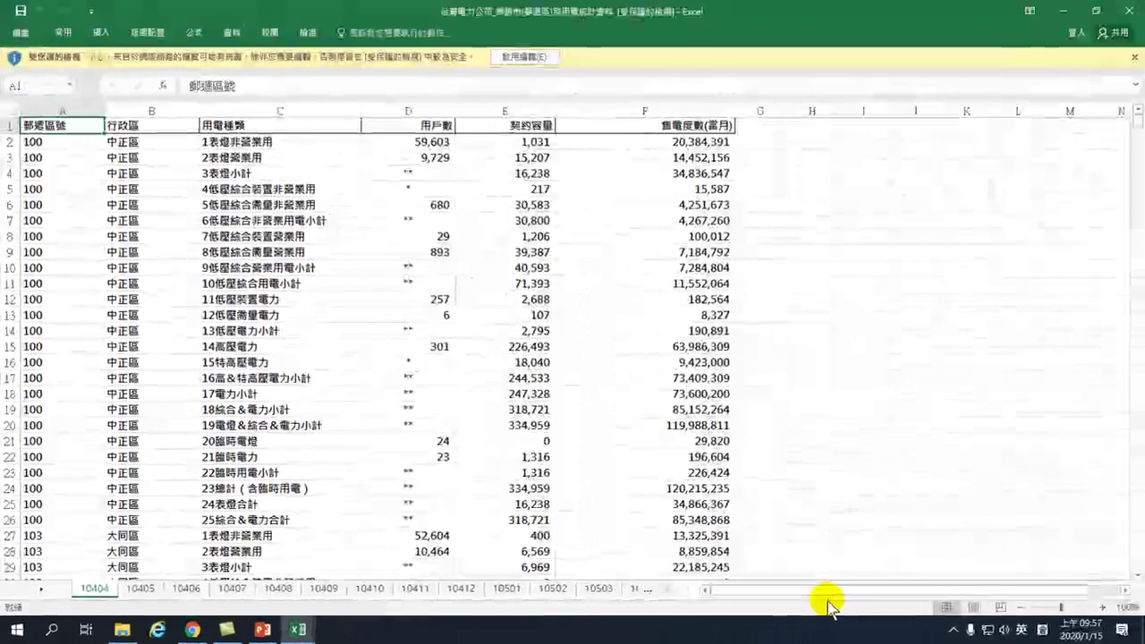
pyautogui.click(516, 57)
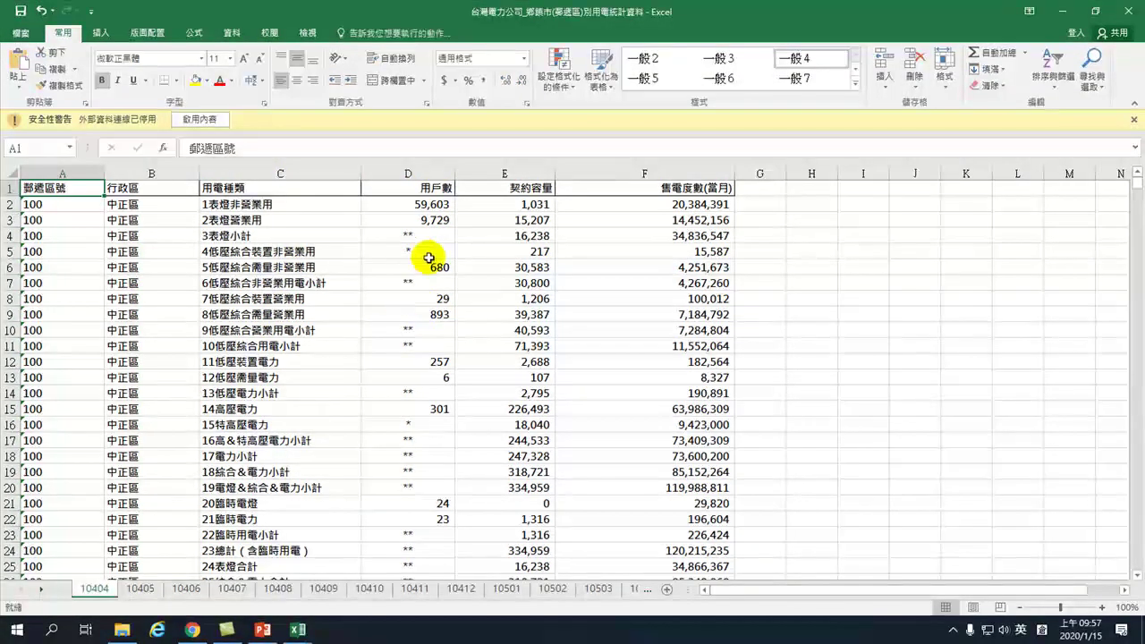
# Compare the 10405 and 10406 sheets, then settle on 10405 at its first data cell
pyautogui.click(677, 172)
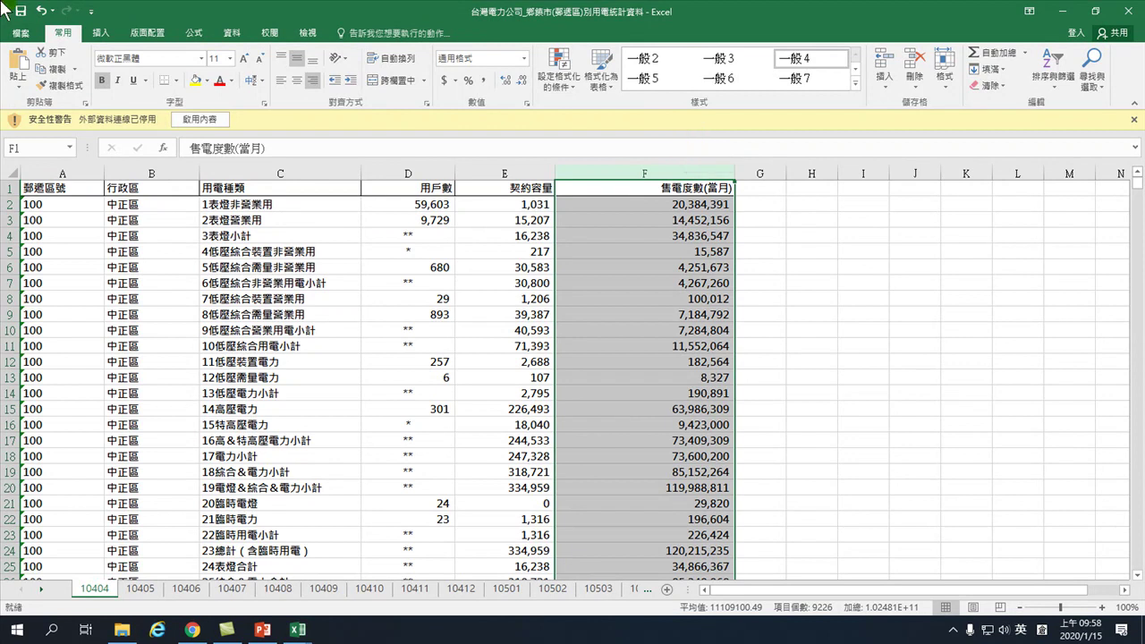
pyautogui.click(143, 591)
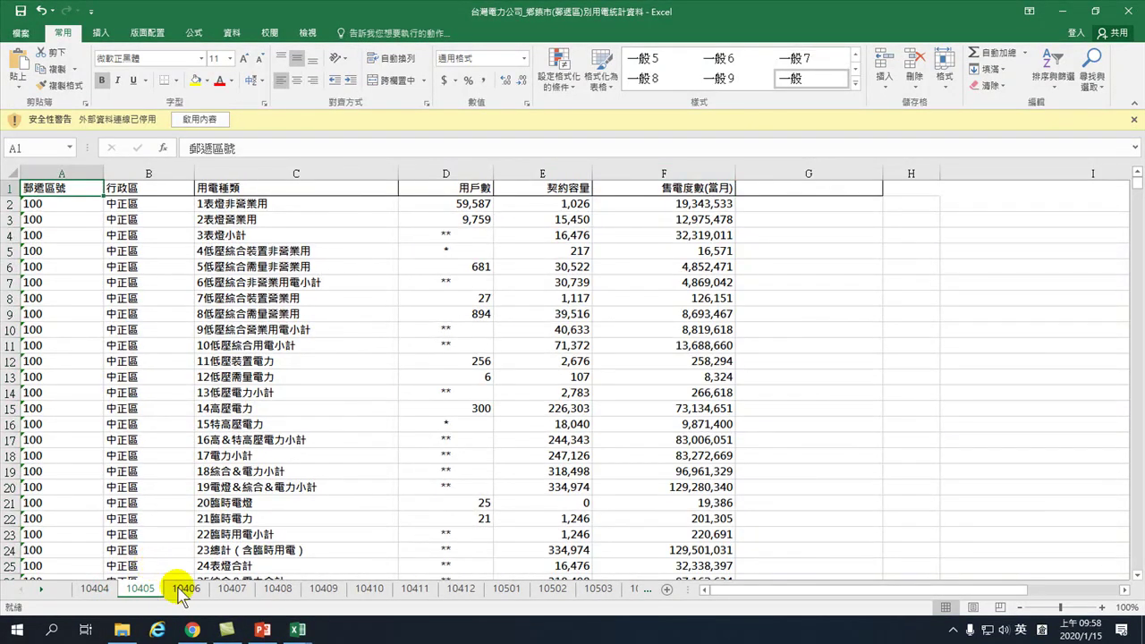
pyautogui.click(186, 590)
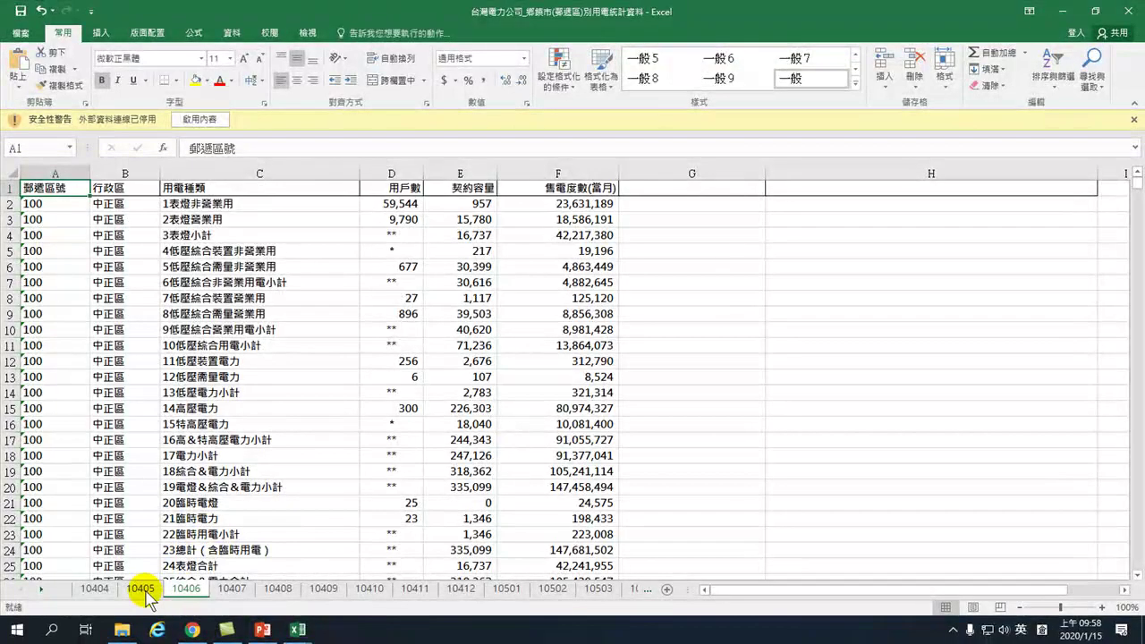
pyautogui.click(143, 589)
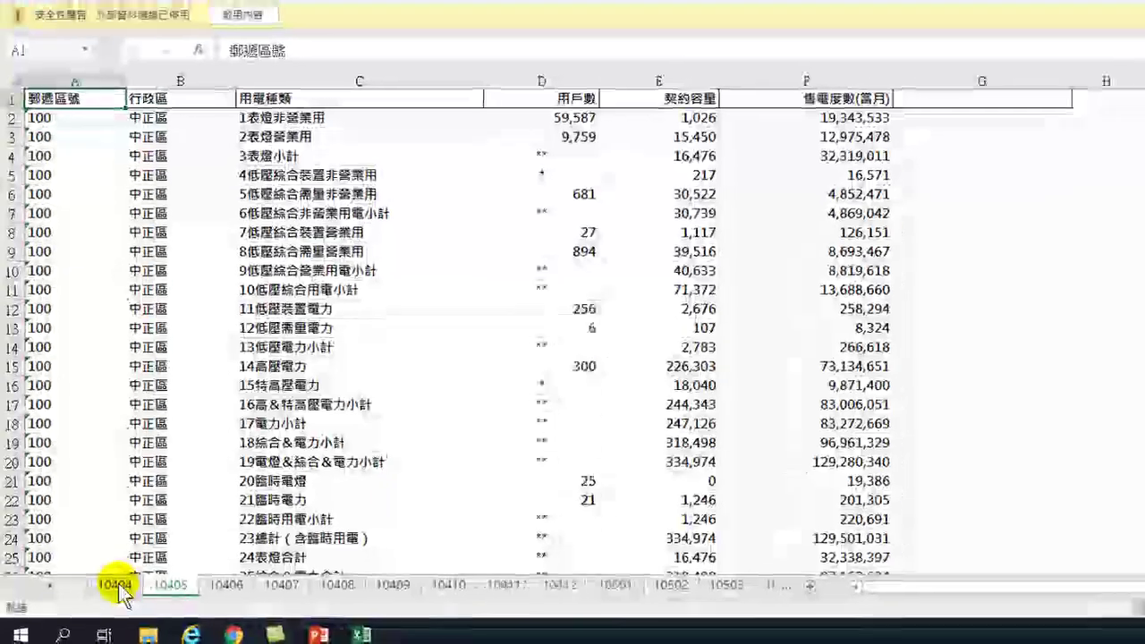
pyautogui.click(40, 104)
# Copy all of sheet 10405's data rows and paste them below sheet 10404's data
pyautogui.moveTo(58, 212); pyautogui.dragTo(62, 212)
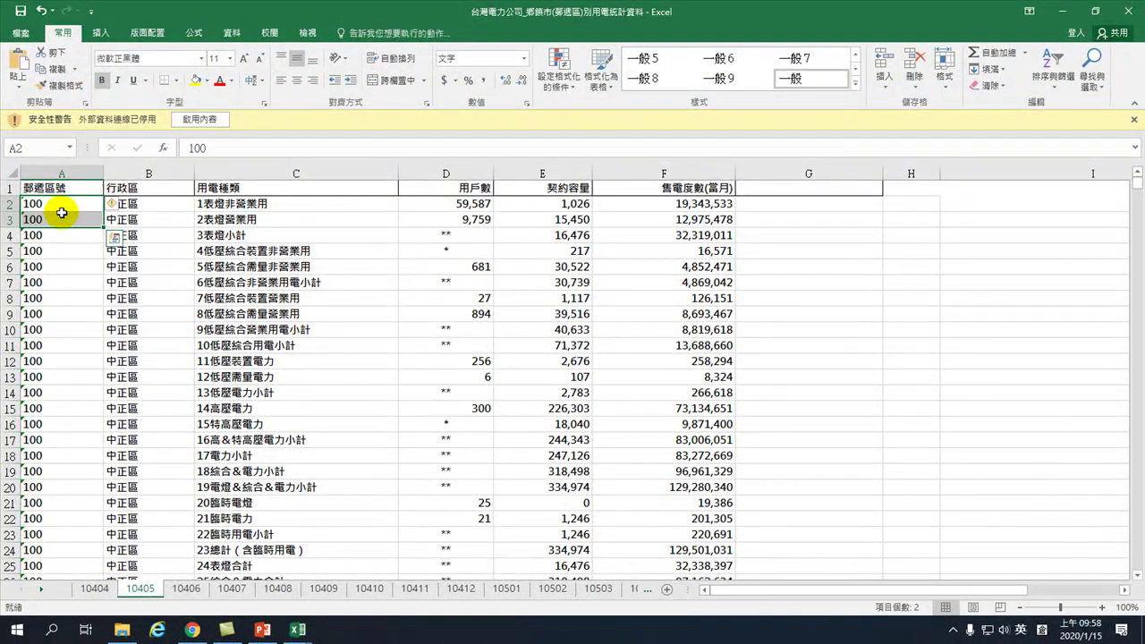
pyautogui.hotkey('ctrl', 'shift', 'End')
pyautogui.hotkey('ctrl', 'c')
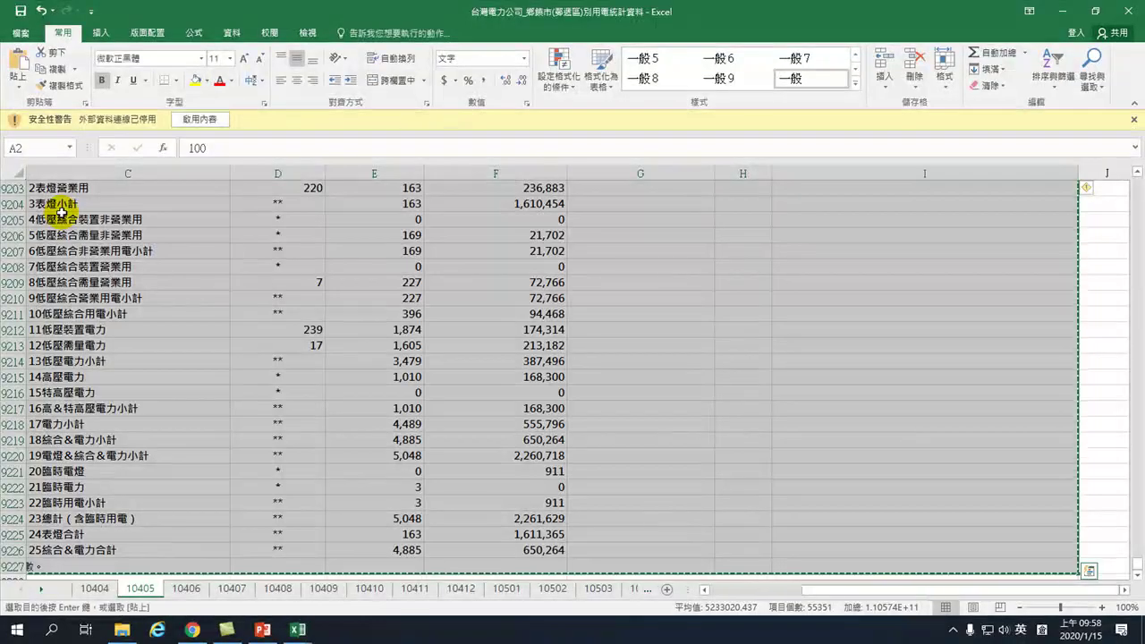
pyautogui.click(95, 589)
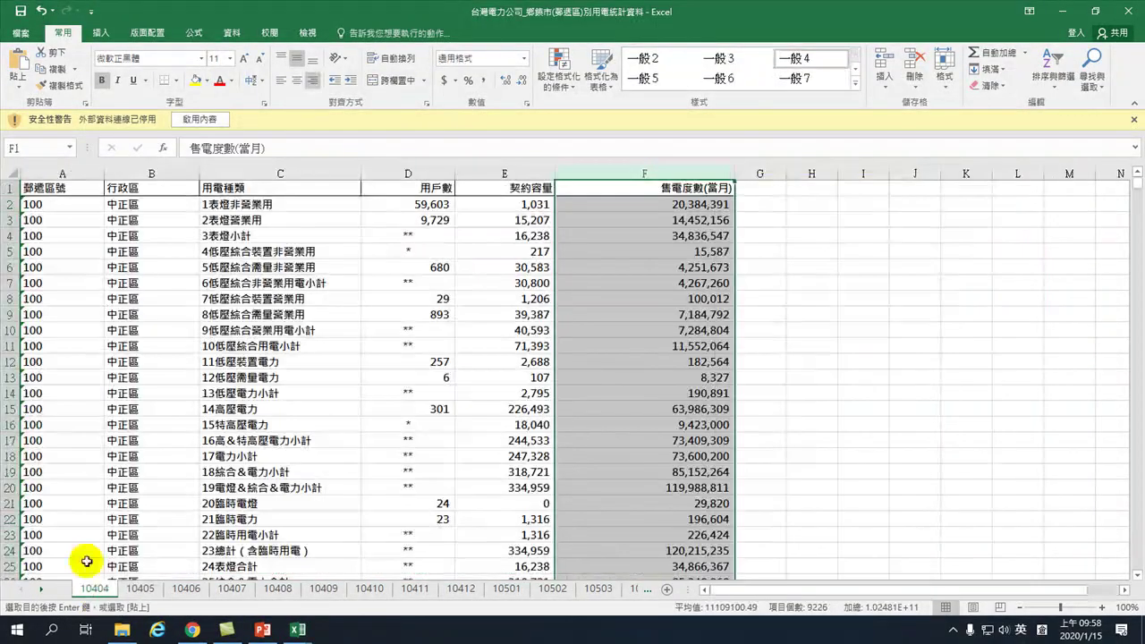
pyautogui.click(32, 299)
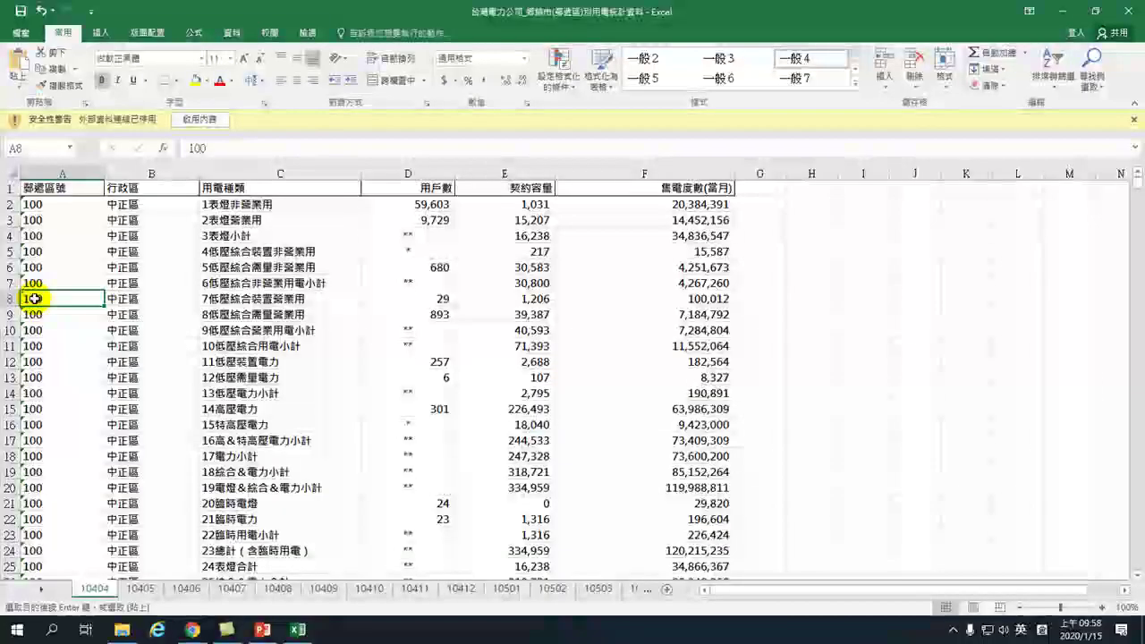
pyautogui.hotkey('ctrl', 'Down')
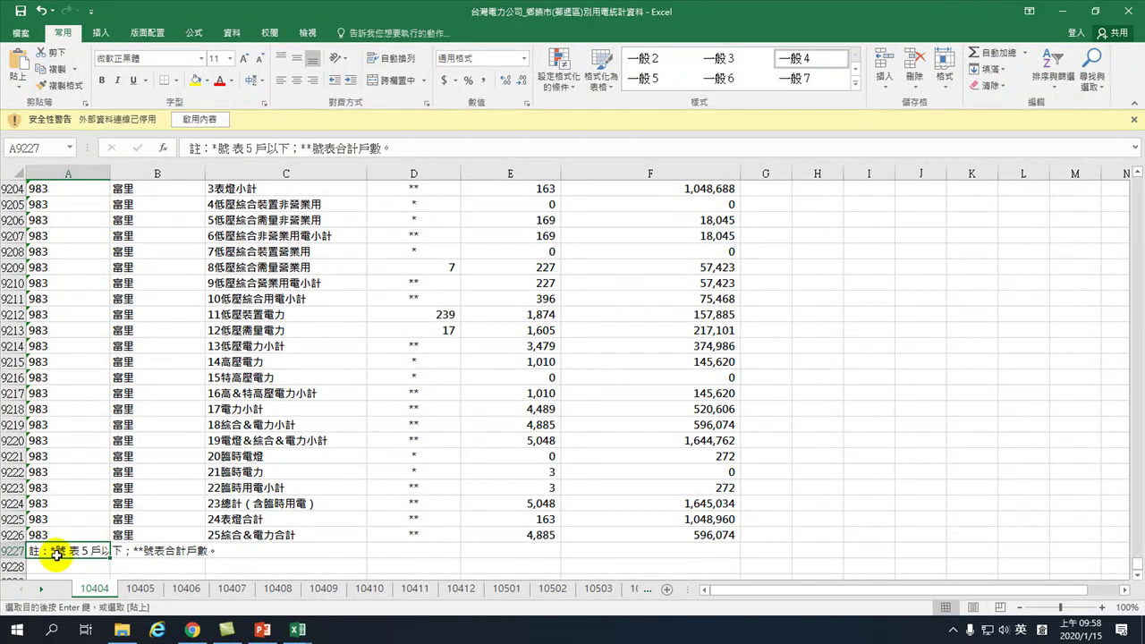
pyautogui.hotkey('ctrl', 'v')
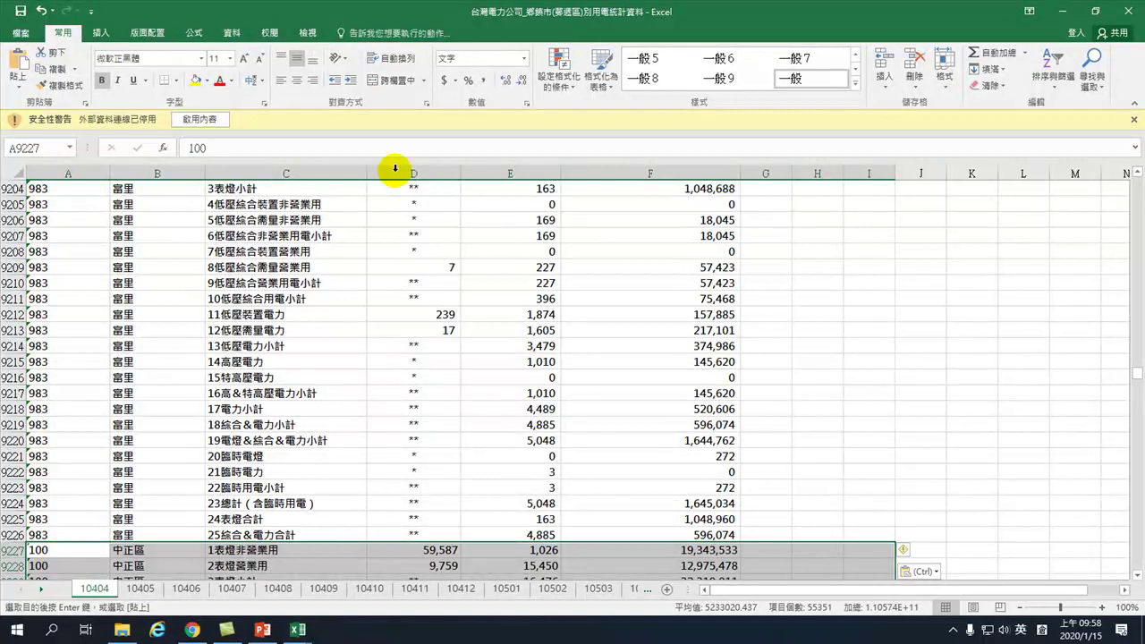
# Check the combined data now ends near row 18452, then go to sheet 10406's first data cell
pyautogui.scroll(-2, 374, 430)
pyautogui.click(59, 485)
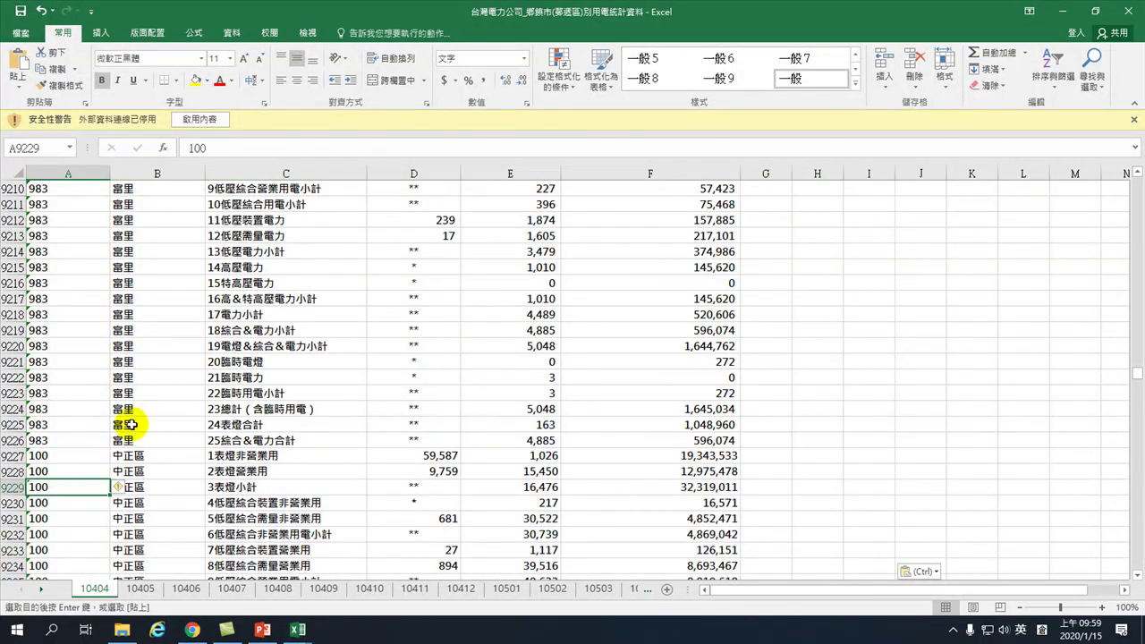
pyautogui.hotkey('ctrl', 'Down')
pyautogui.scroll(-3, 169, 304)
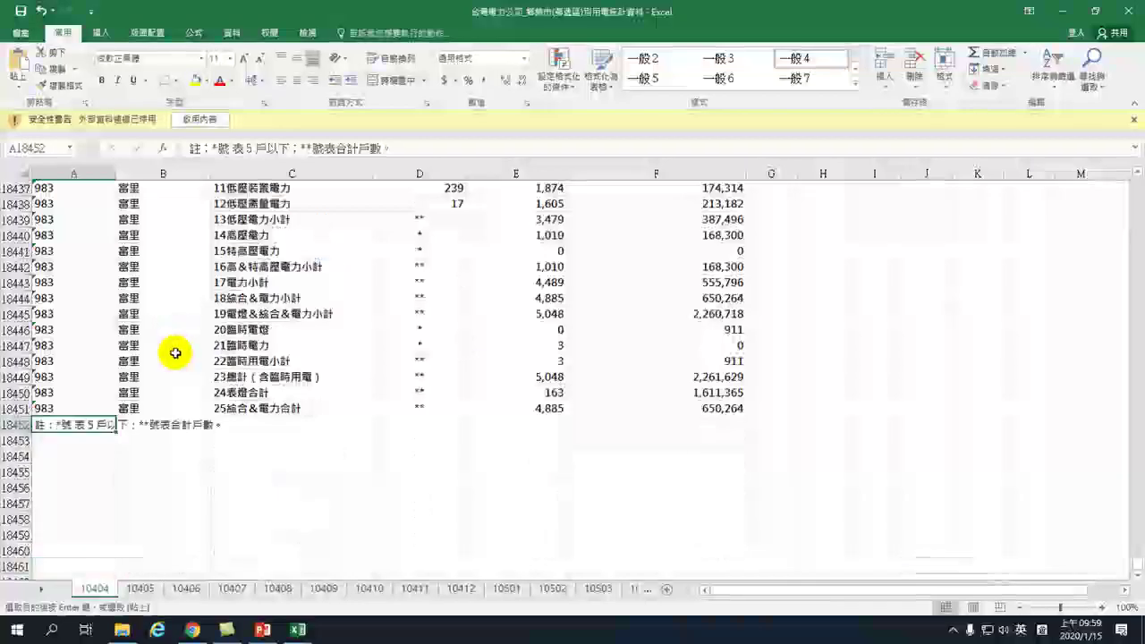
pyautogui.click(184, 588)
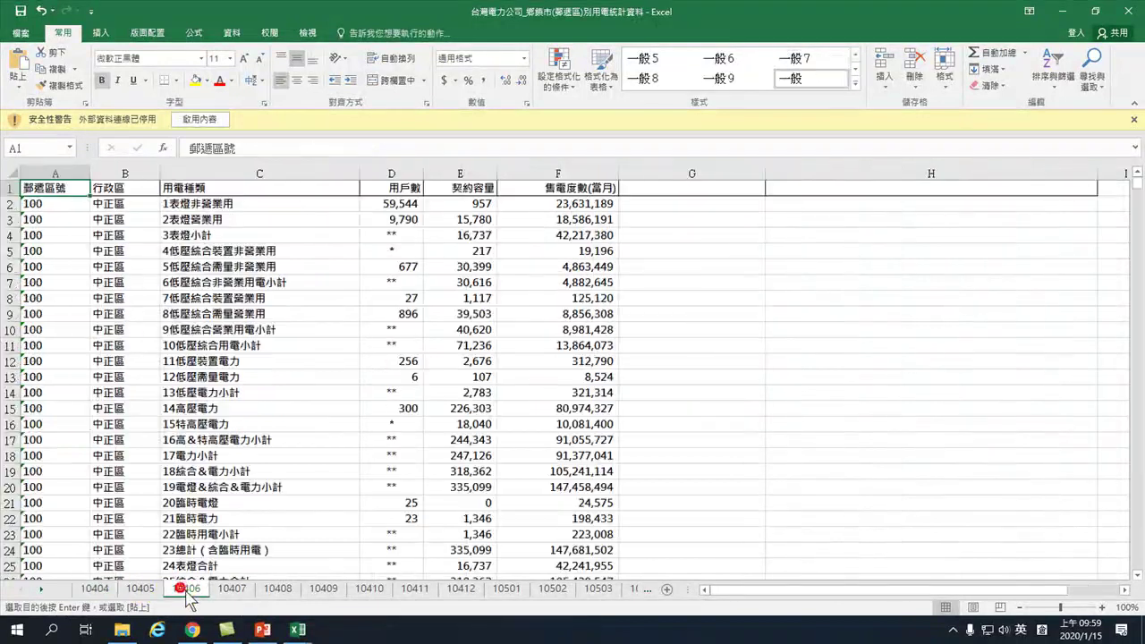
pyautogui.click(46, 203)
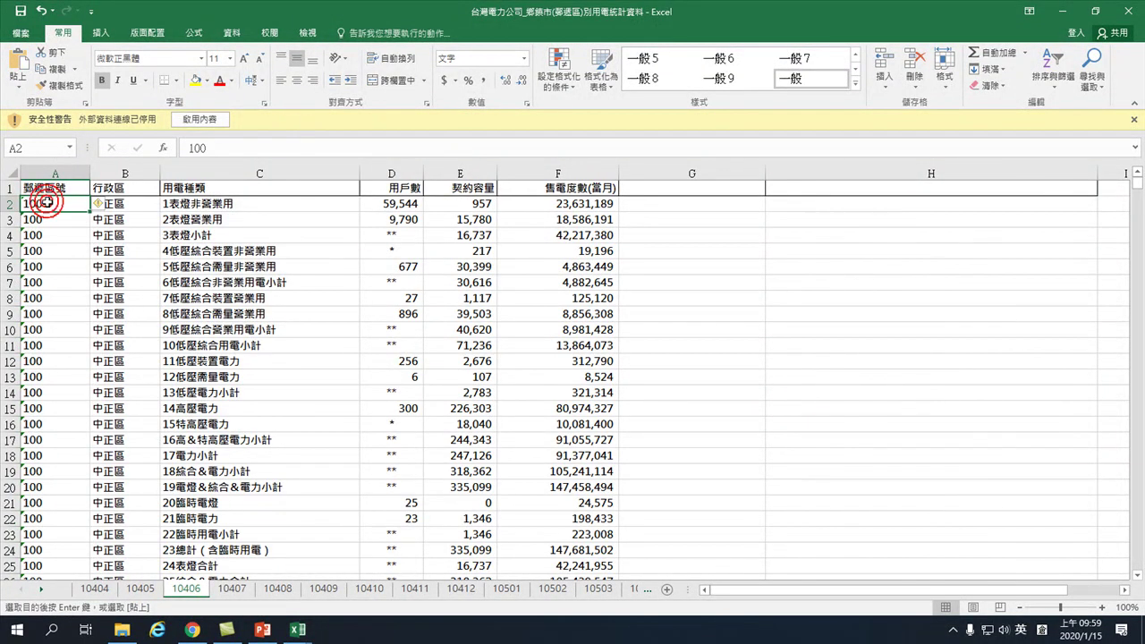
# Copy sheet 10406's rows and Paste Special them as Values at A18452 on sheet 10404
pyautogui.press('shift')
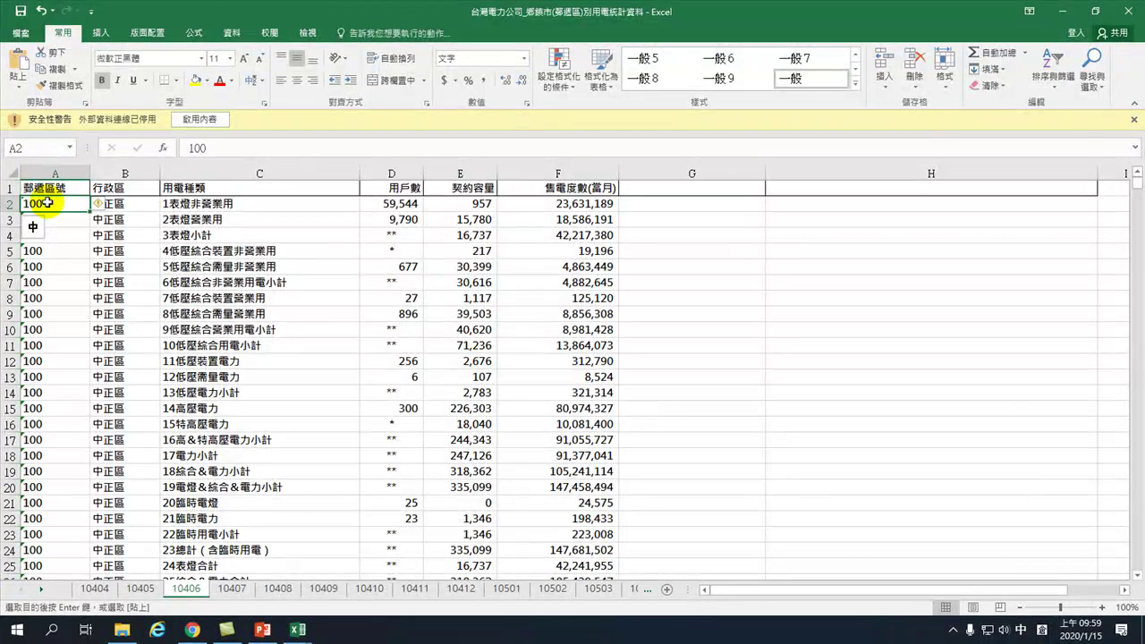
pyautogui.hotkey('ctrl', 'shift', 'End')
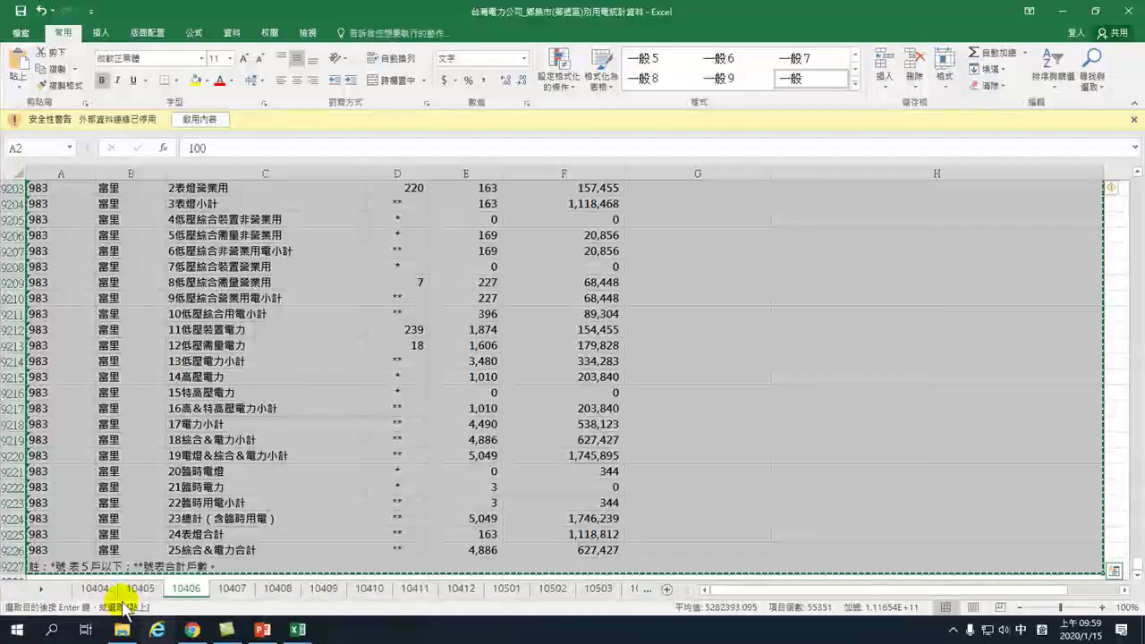
pyautogui.click(94, 588)
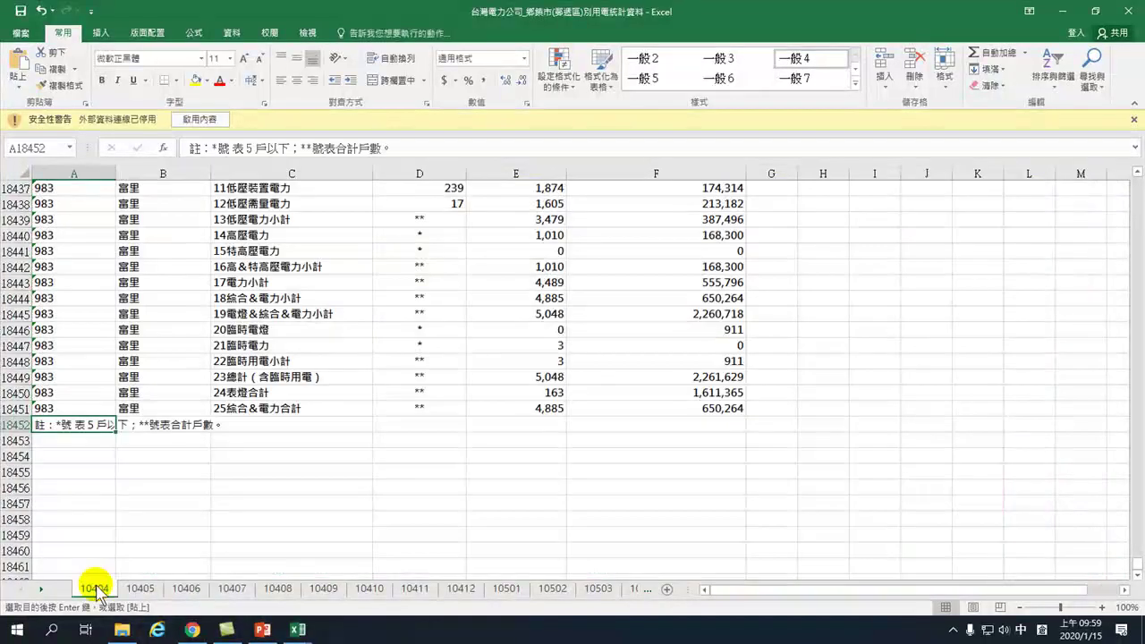
pyautogui.rightClick(59, 427)
pyautogui.click(119, 186)
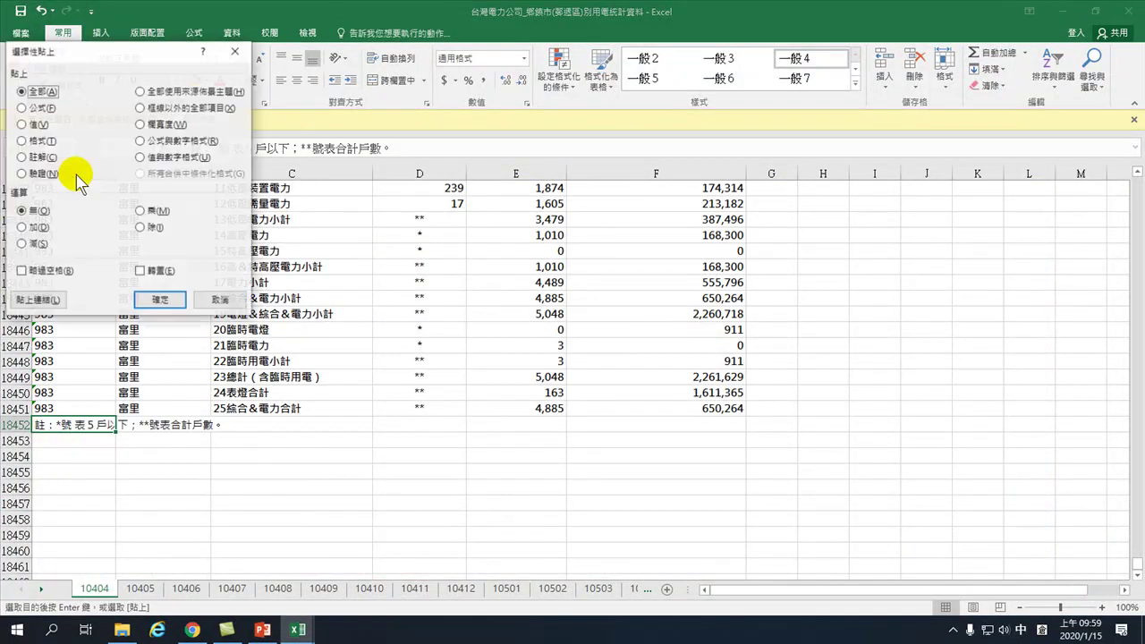
pyautogui.click(31, 124)
pyautogui.click(159, 300)
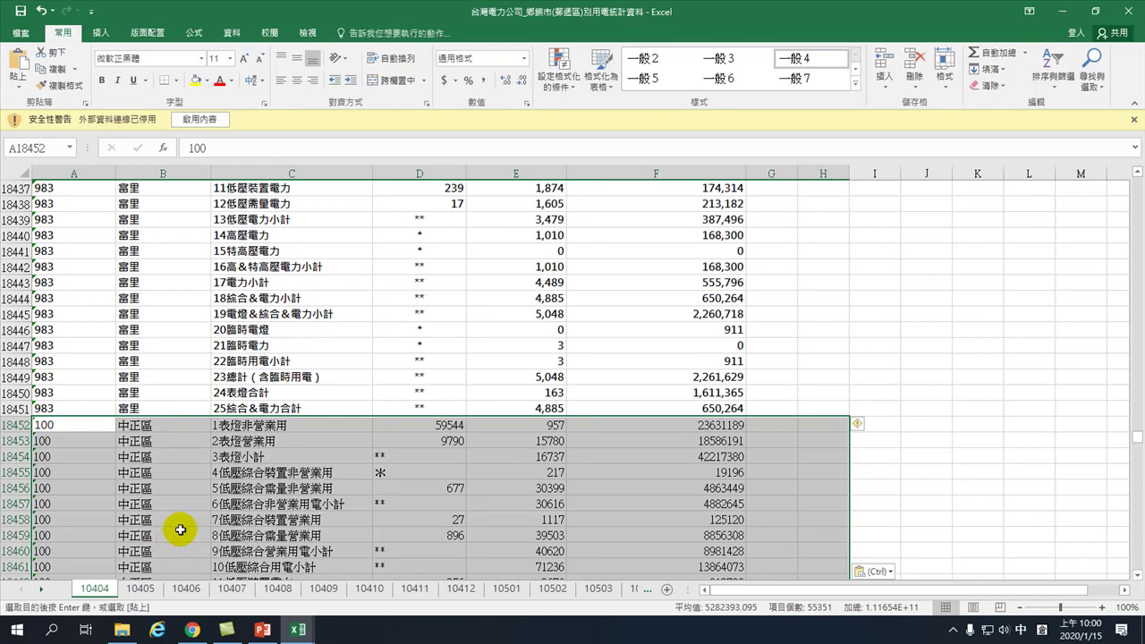
# Undo the appended month-row pastes on sheet 10404
pyautogui.click(351, 280)
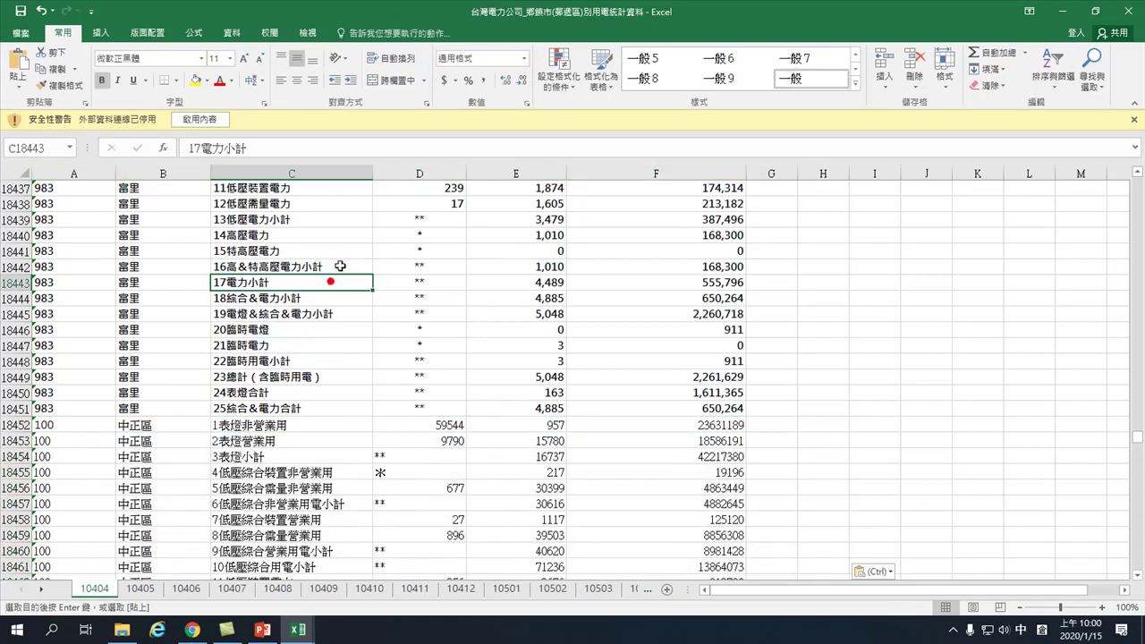
pyautogui.click(41, 11)
pyautogui.click(40, 11)
pyautogui.click(41, 10)
pyautogui.click(146, 298)
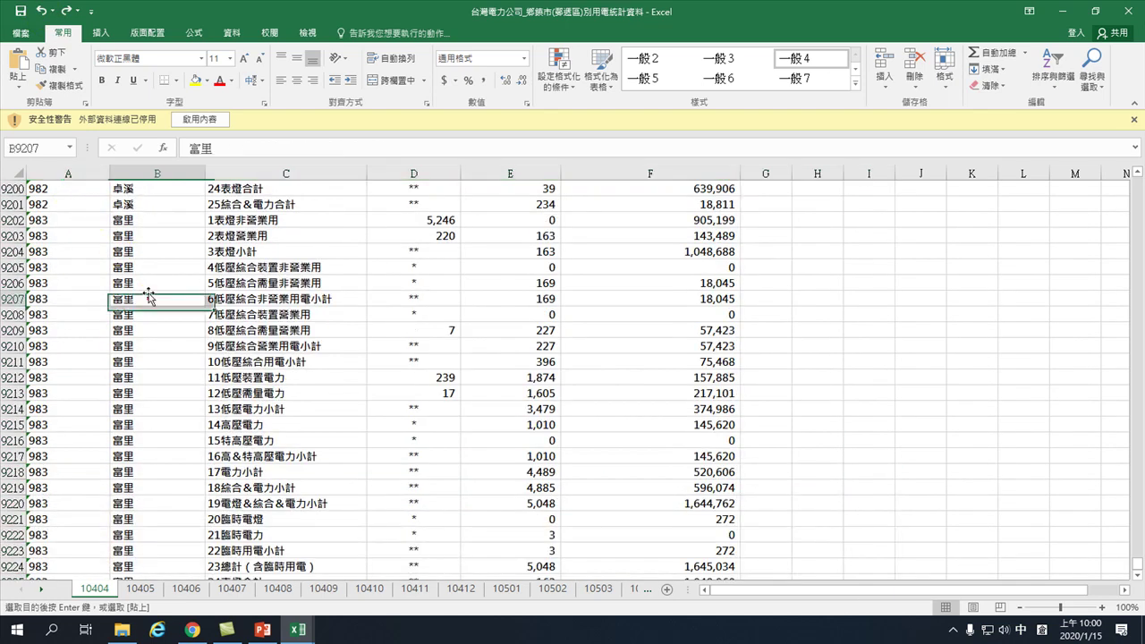
pyautogui.click(40, 11)
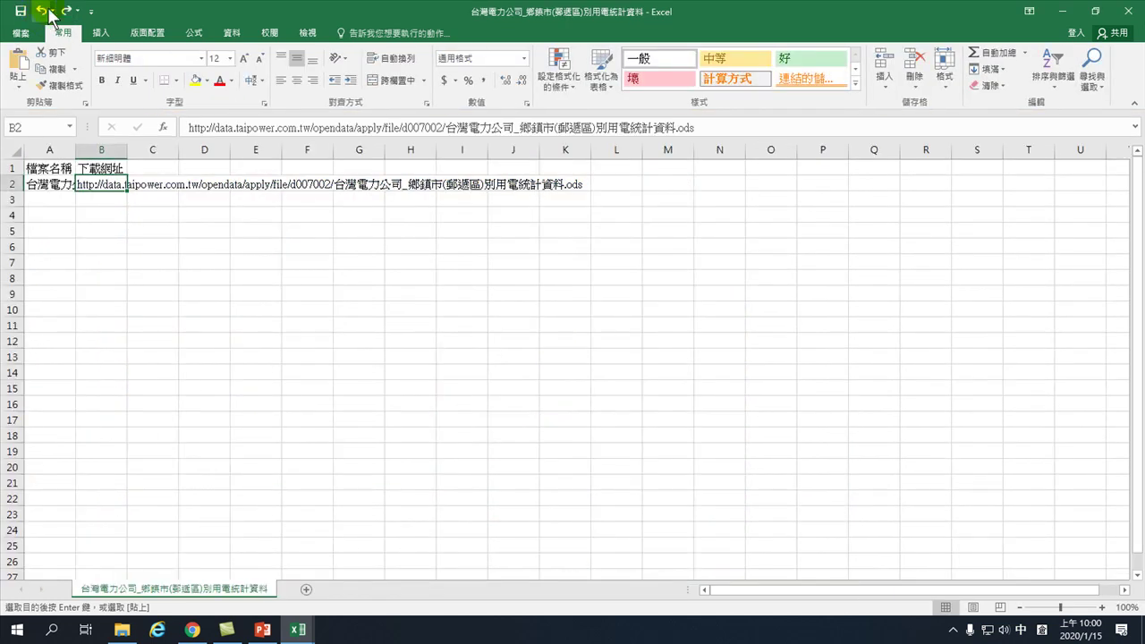
# Return to the sales data workbook, enable its content, and jump to cell A1
pyautogui.moveTo(298, 633)
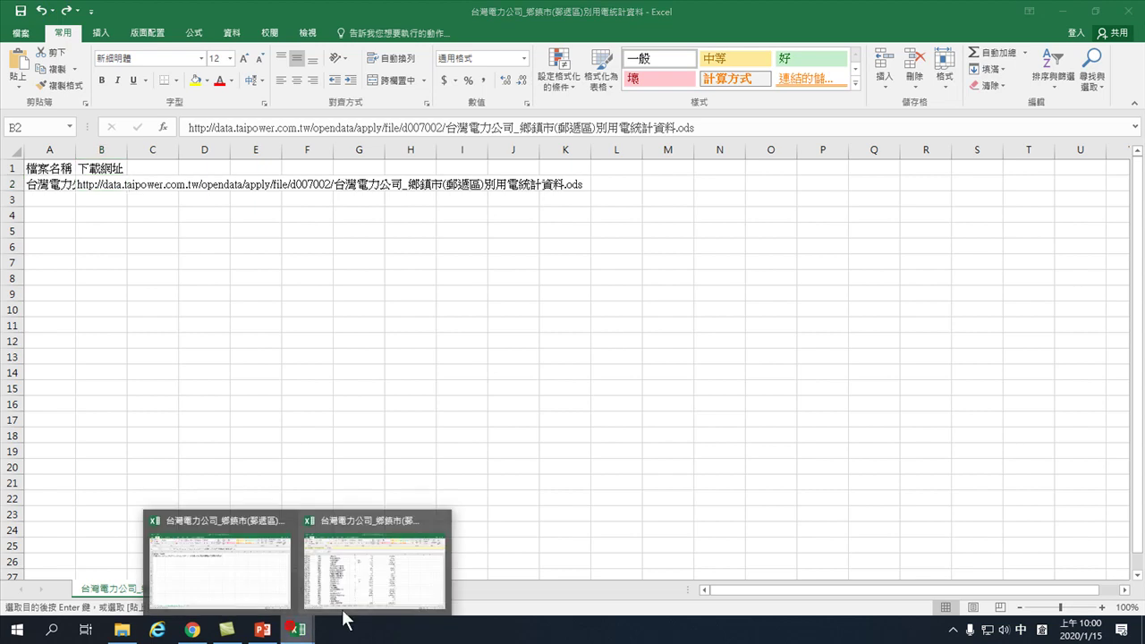
pyautogui.click(371, 557)
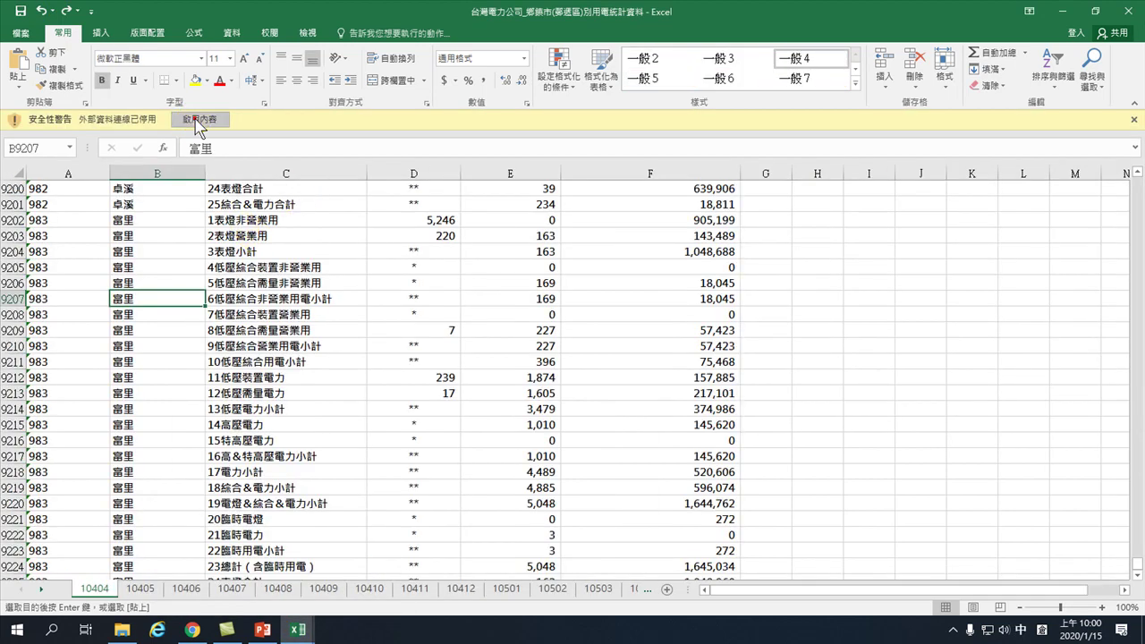
pyautogui.click(202, 119)
pyautogui.scroll(5, 268, 260)
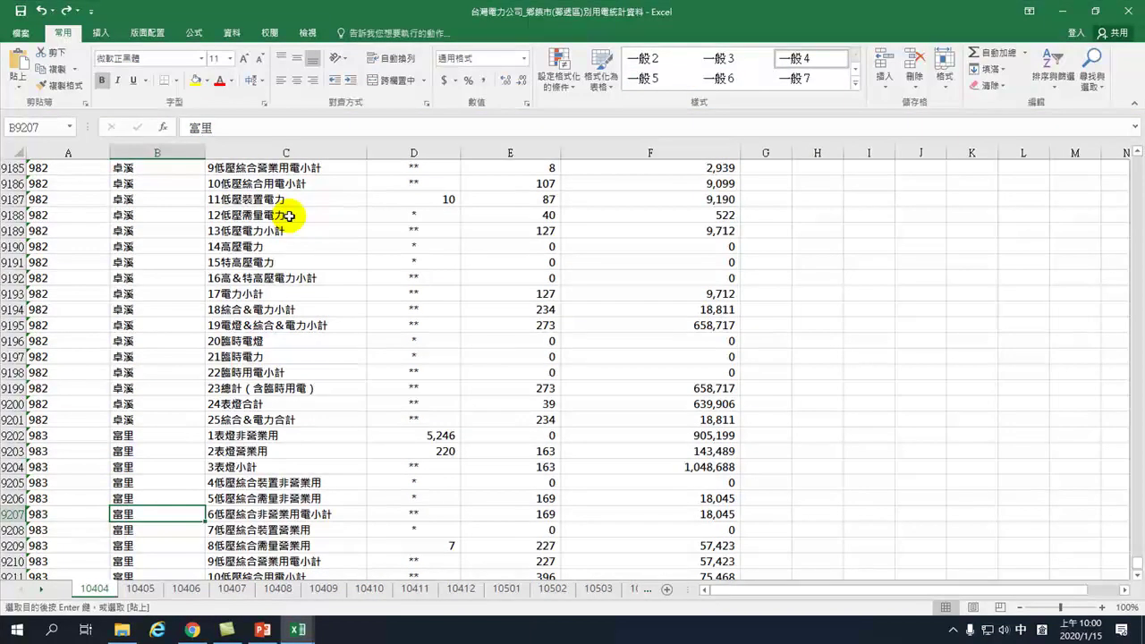
pyautogui.hotkey('ctrl', 'Home')
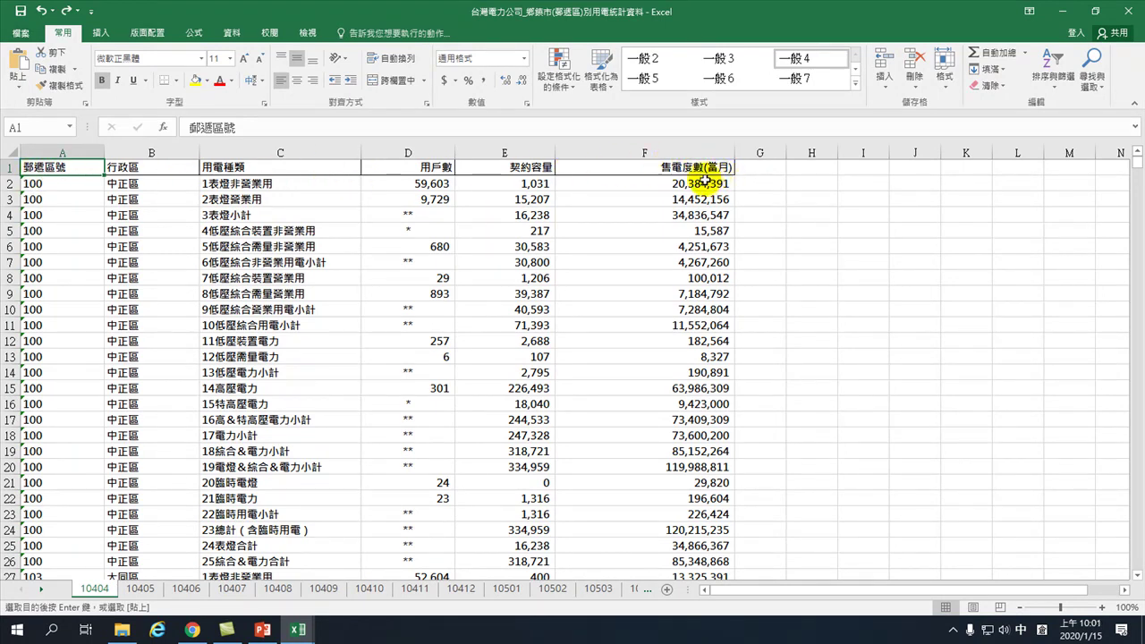
# Inspect the header rows on sheets 10404 and 10405 and cancel the pending copy
pyautogui.click(438, 166)
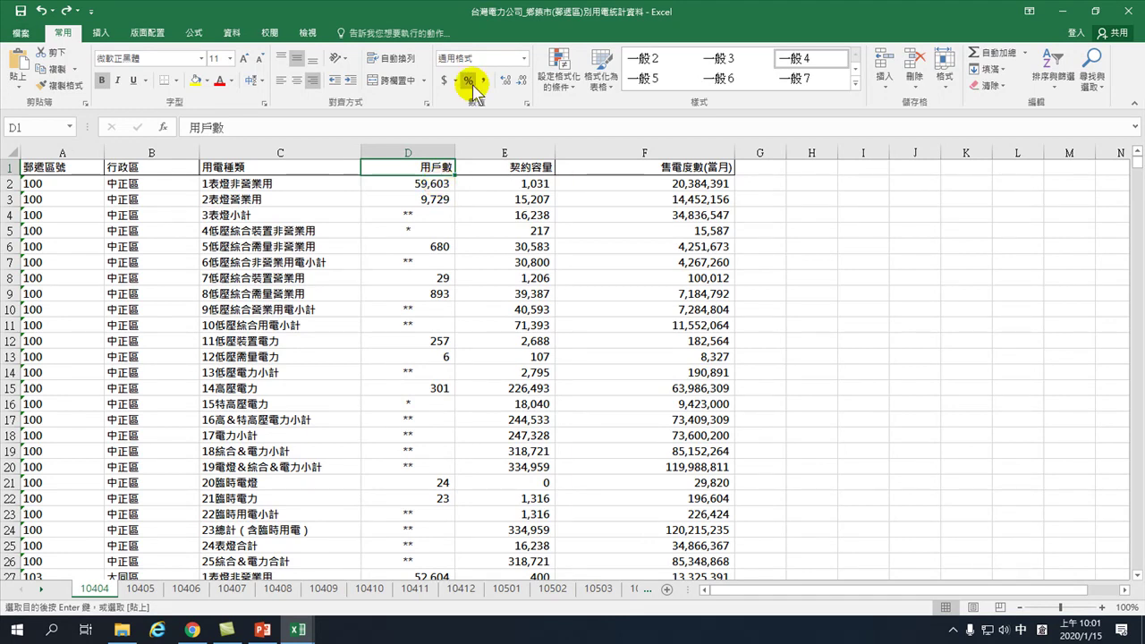
pyautogui.click(760, 169)
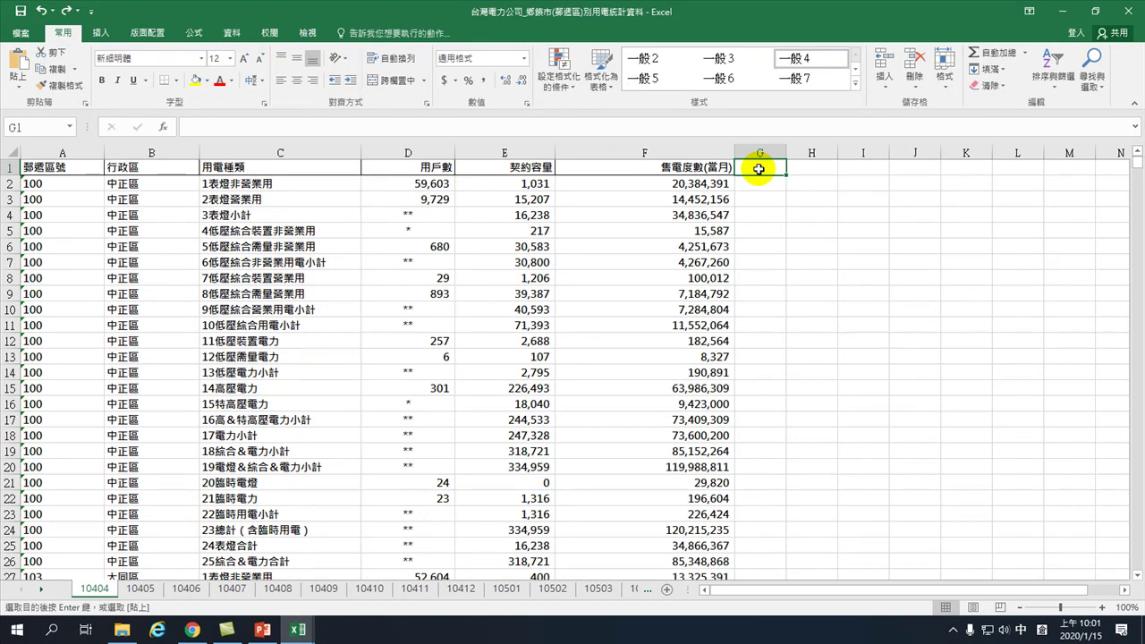
pyautogui.moveTo(36, 169); pyautogui.dragTo(680, 169)
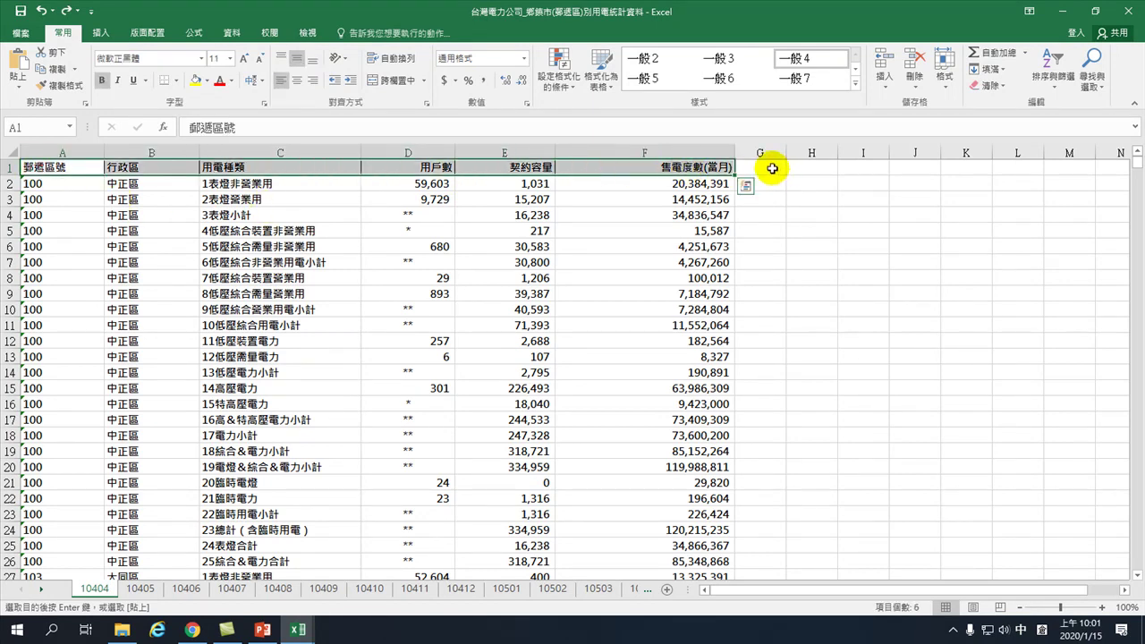
pyautogui.click(769, 169)
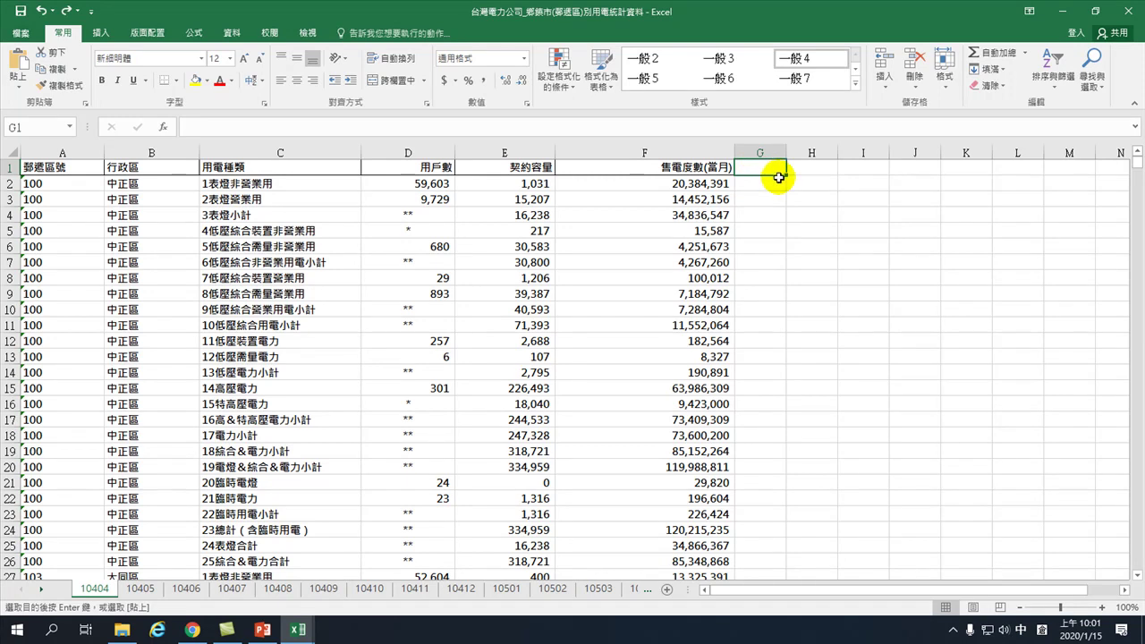
pyautogui.click(142, 589)
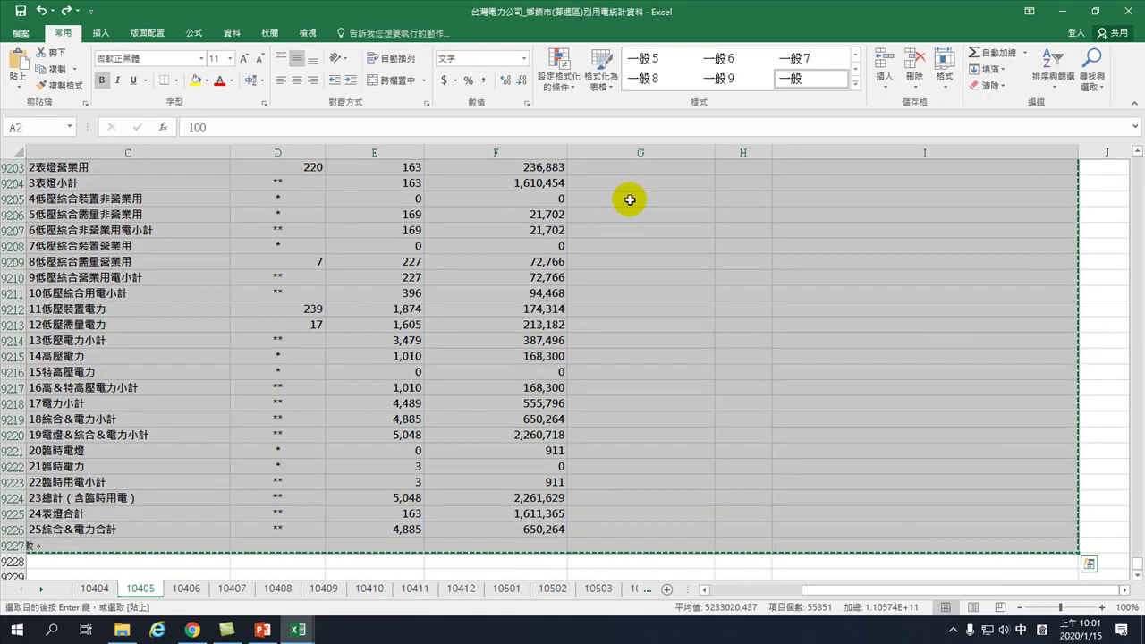
pyautogui.hotkey('ctrl', 'Home')
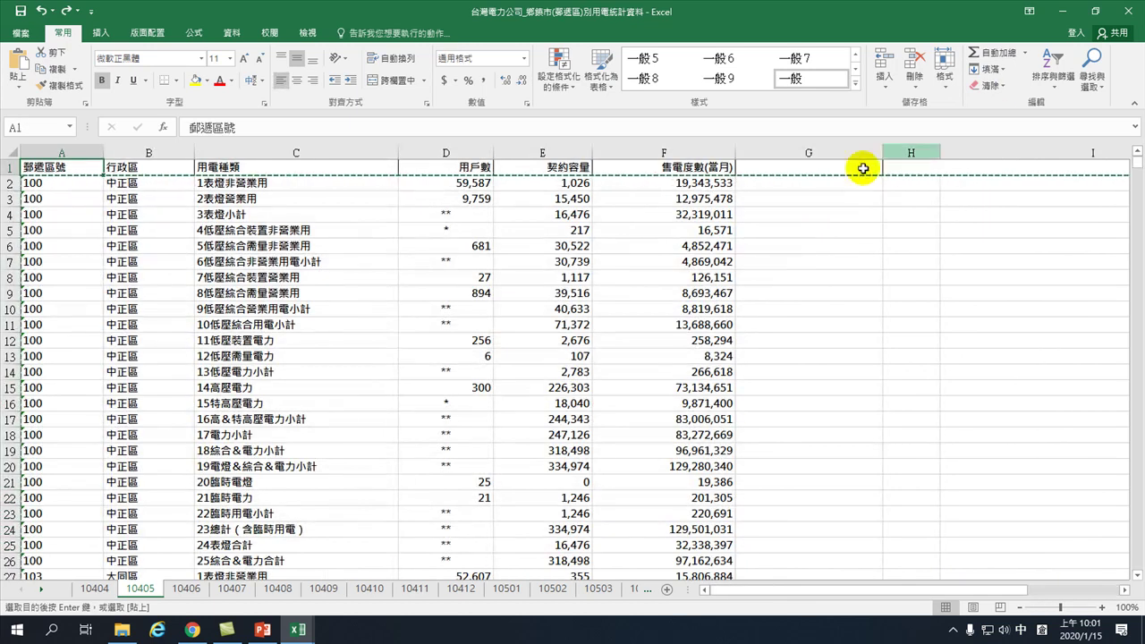
pyautogui.click(799, 170)
pyautogui.press('Escape')
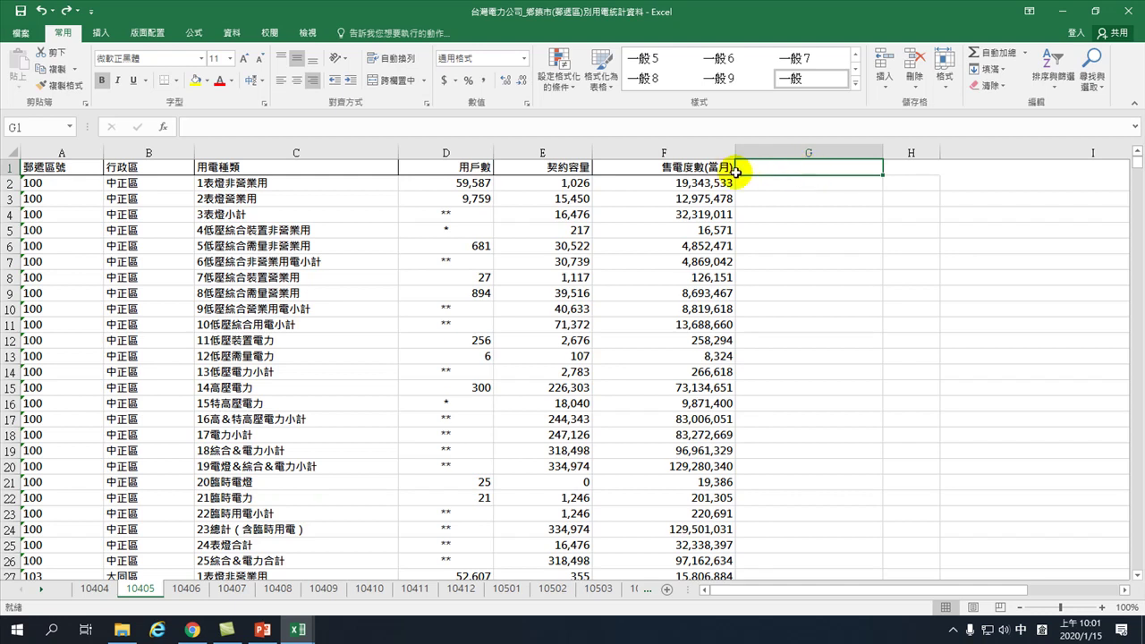
# Copy sheet 10404's headings A1:F1, 郵遞區號 through 售電度數(當月)
pyautogui.click(43, 167)
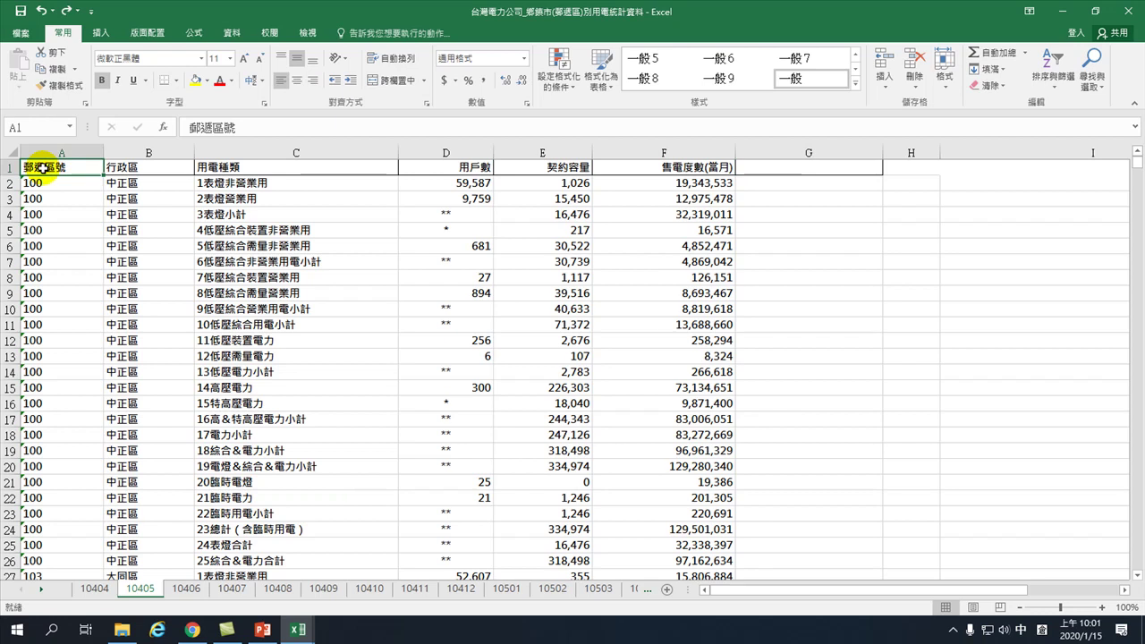
pyautogui.click(95, 589)
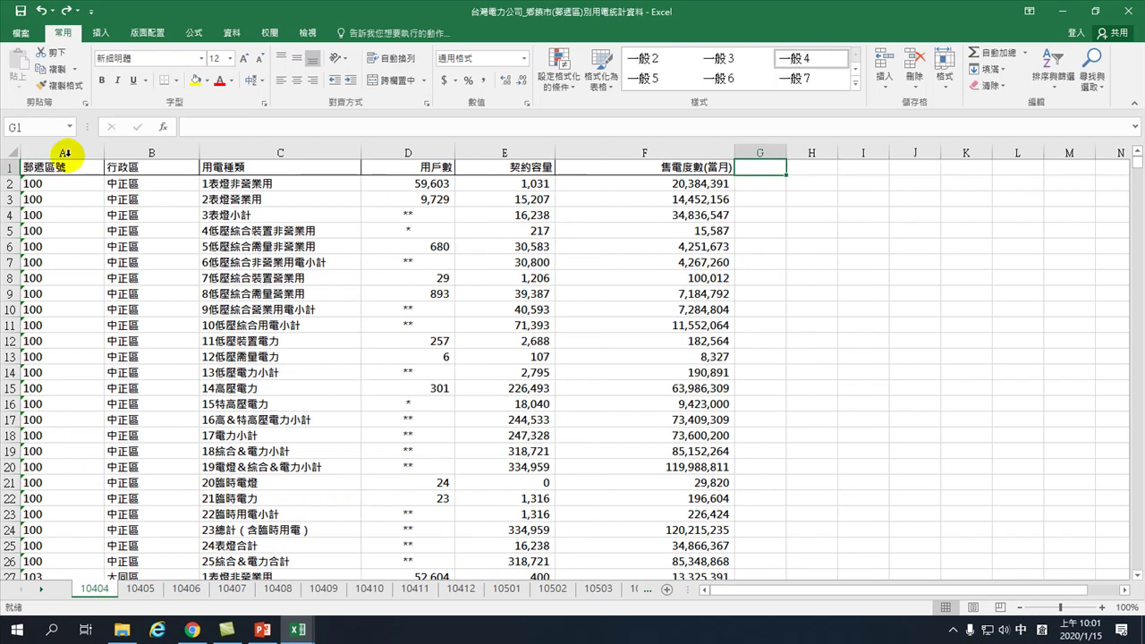
pyautogui.click(44, 171)
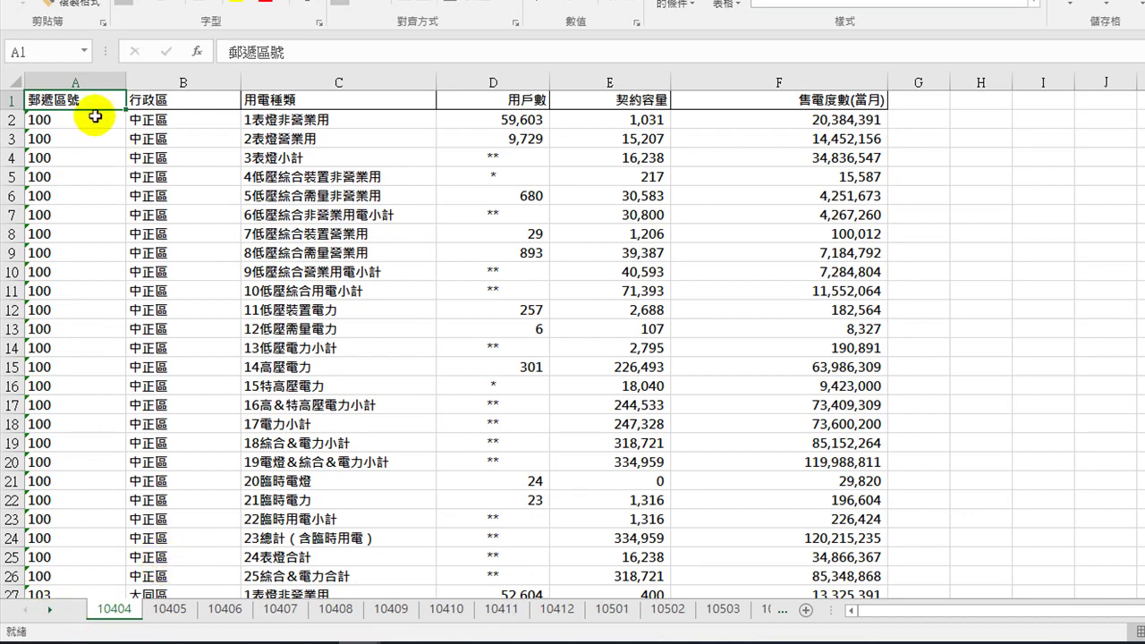
pyautogui.moveTo(72, 101); pyautogui.dragTo(837, 94)
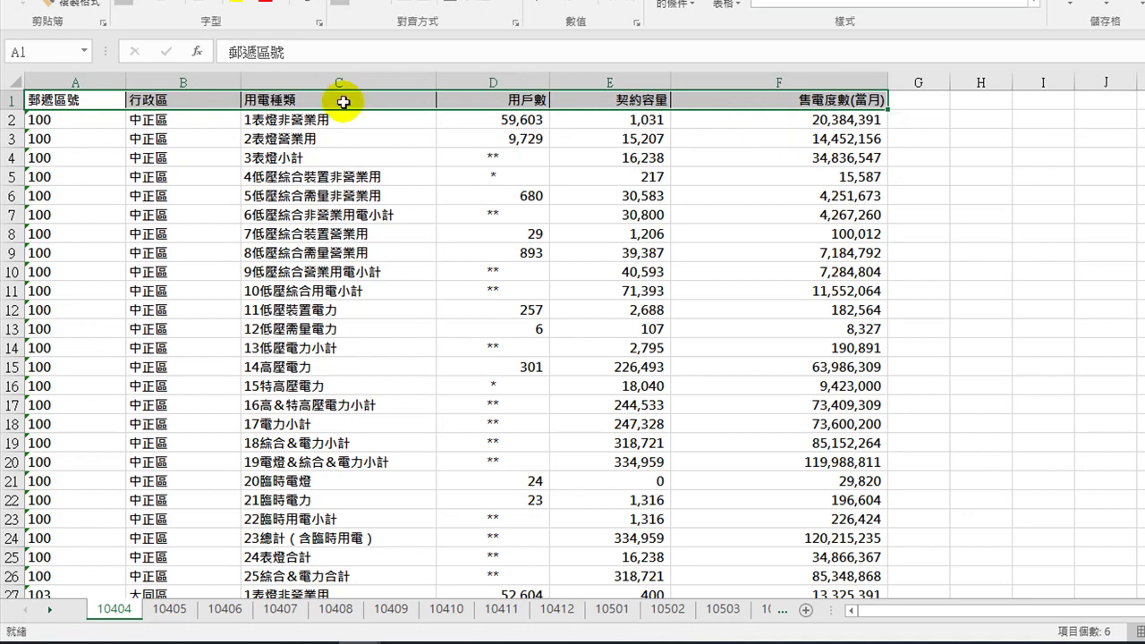
pyautogui.hotkey('ctrl', 'c')
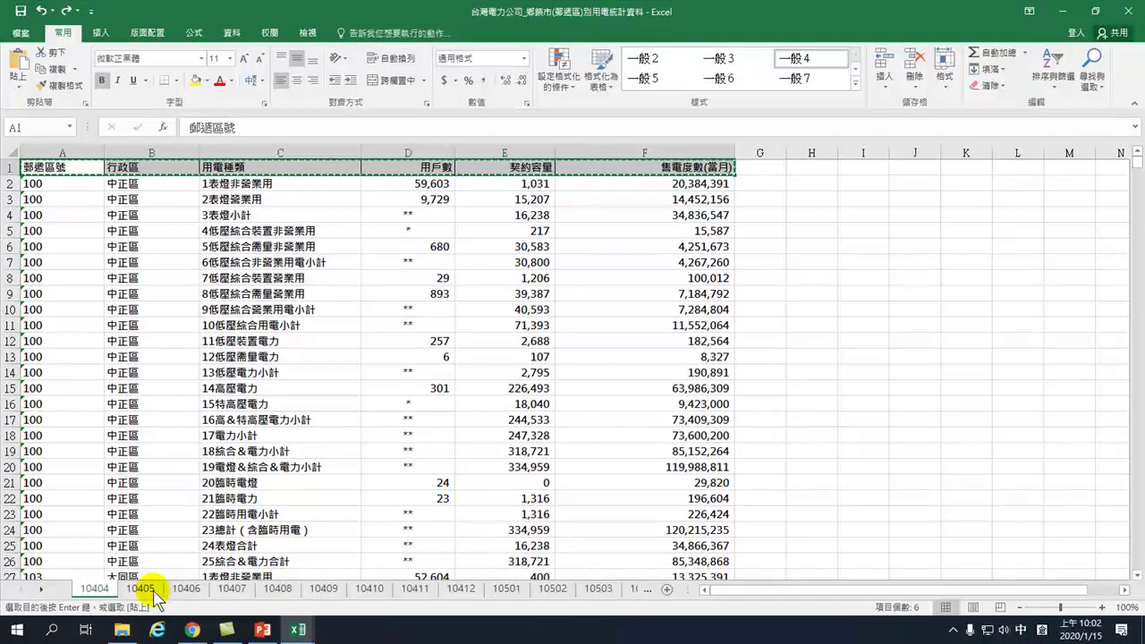
# Group the month sheets from 10405 through 10812
pyautogui.click(40, 588)
pyautogui.moveTo(40, 589); pyautogui.dragTo(27, 598)
pyautogui.click(141, 589)
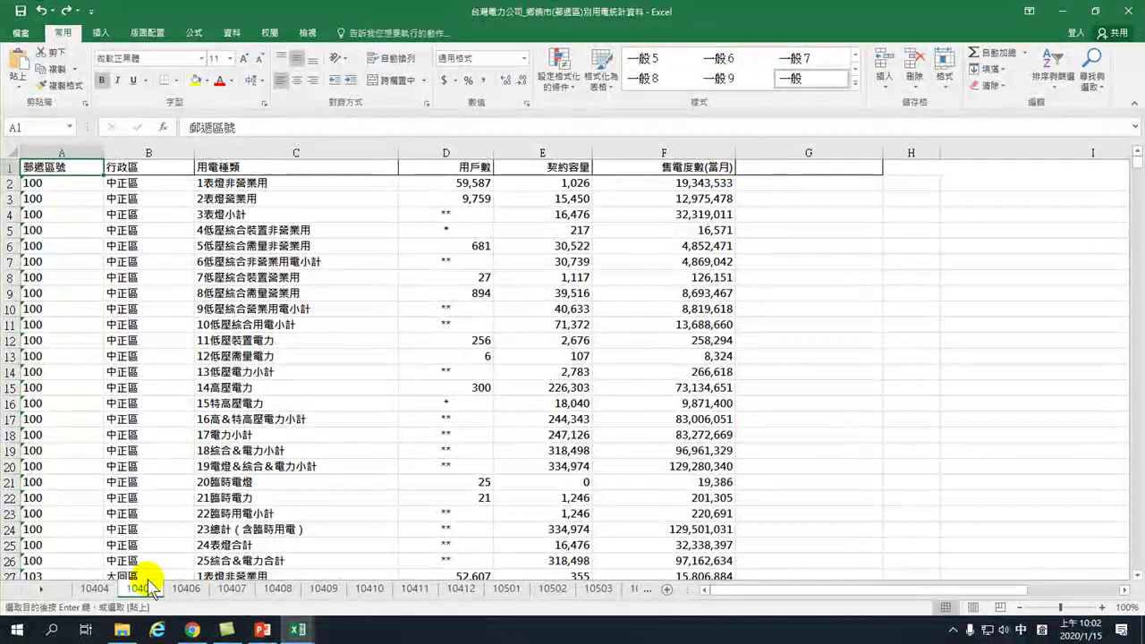
pyautogui.click(42, 592)
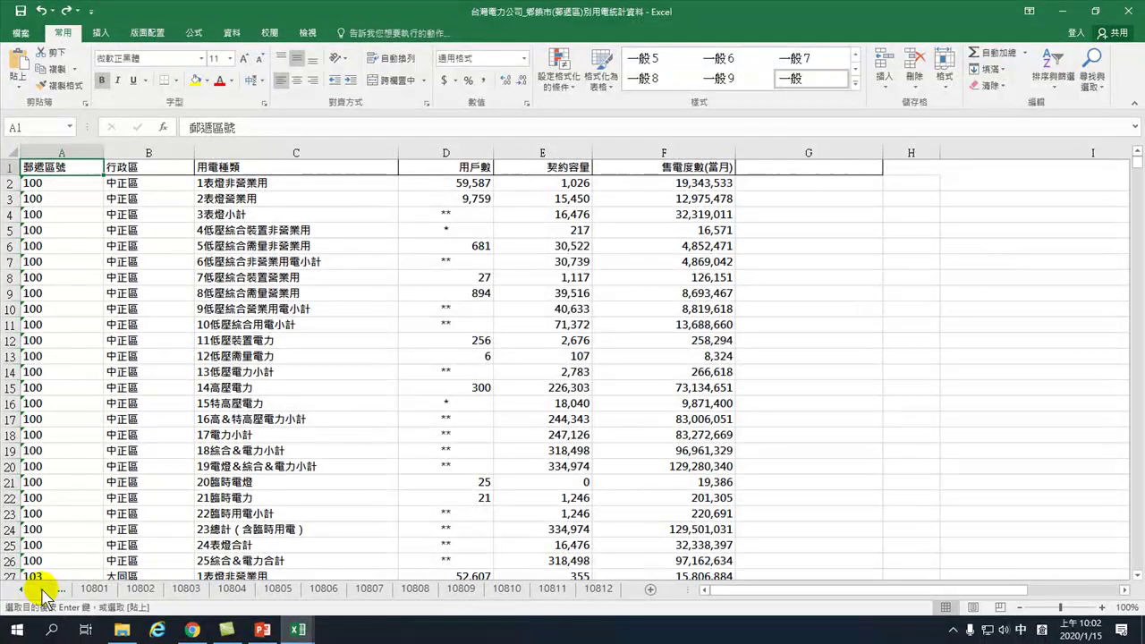
pyautogui.keyDown('shift'); pyautogui.click(593, 590); pyautogui.keyUp('shift')
# Paste the copied headings into A1 of the grouped sheets as values only
pyautogui.rightClick(43, 168)
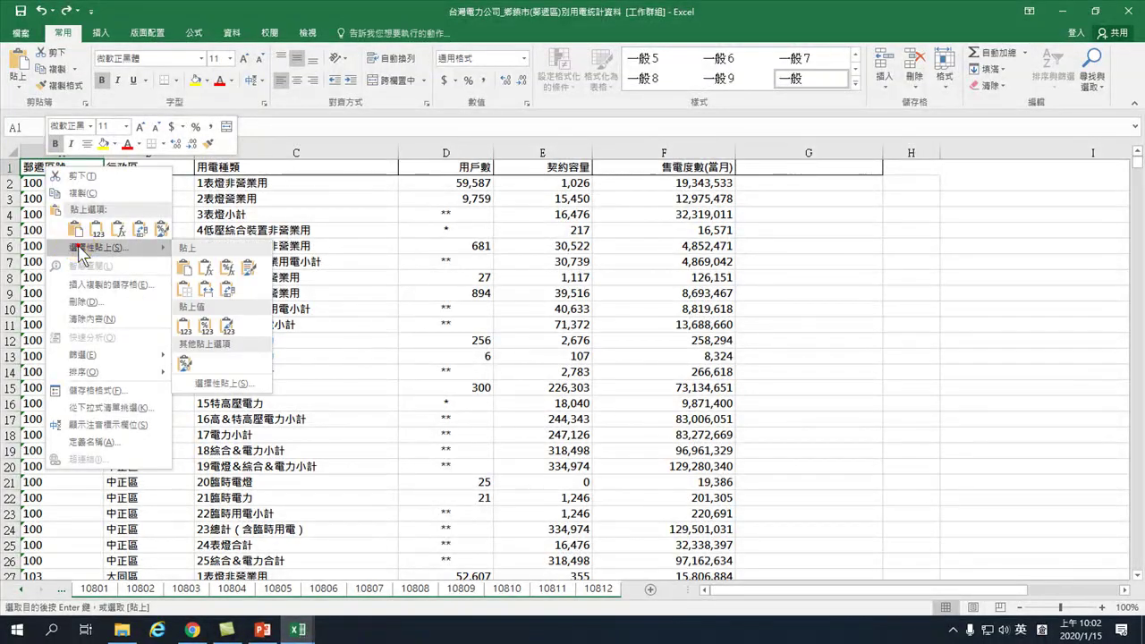
pyautogui.click(78, 249)
pyautogui.click(20, 181)
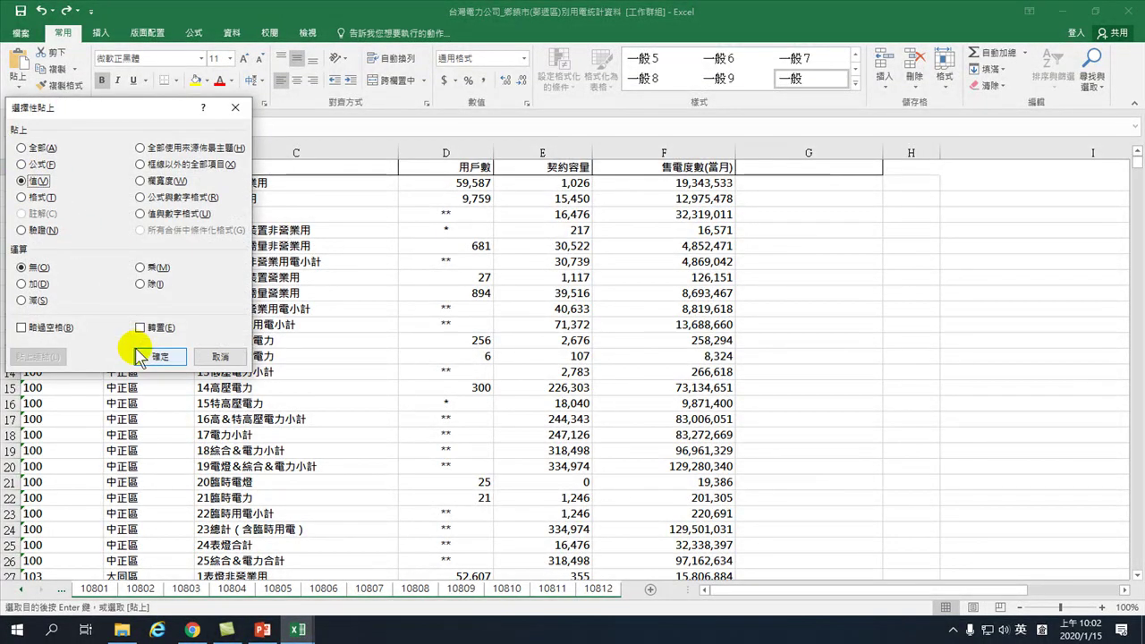
pyautogui.click(160, 356)
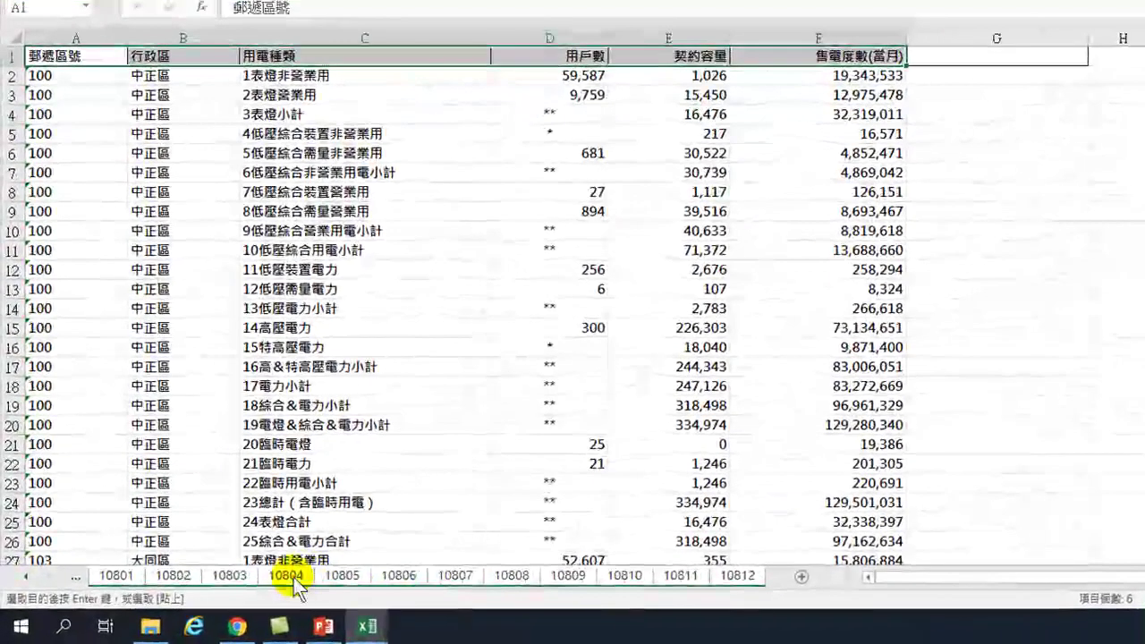
# Verify the new headings on sheet 10804, then go back to sheet 10404
pyautogui.click(235, 588)
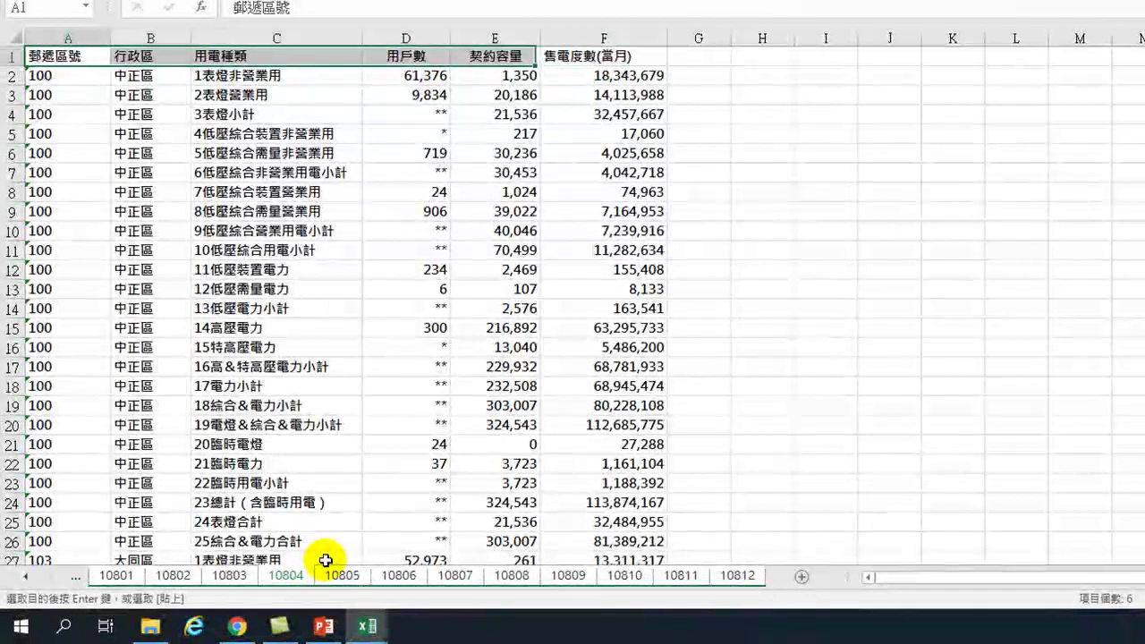
pyautogui.click(26, 577)
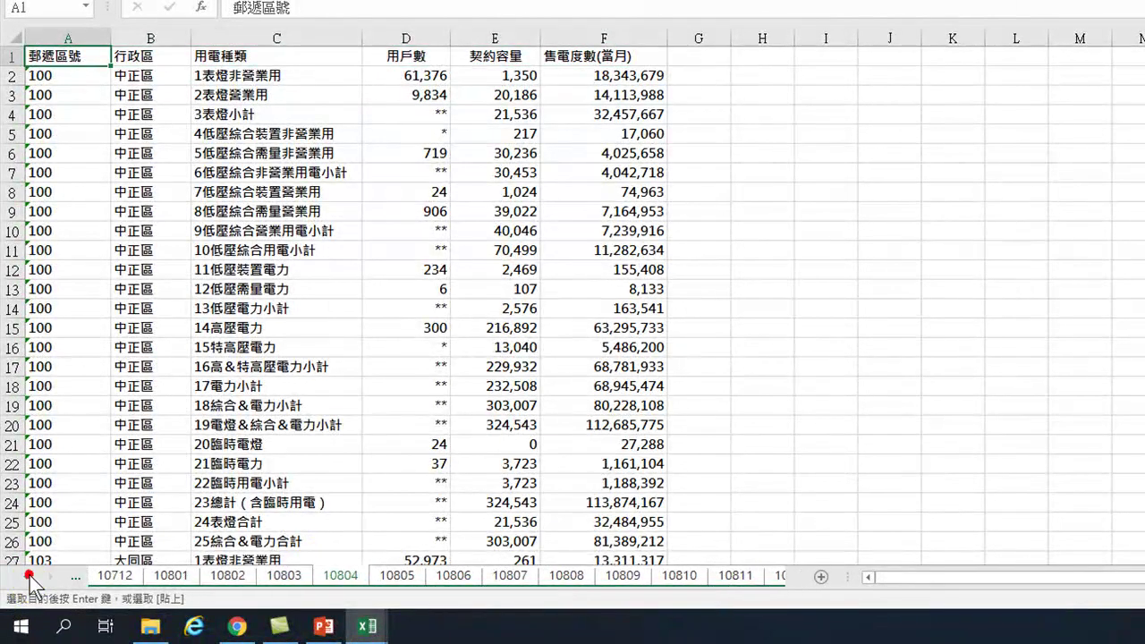
pyautogui.click(27, 577)
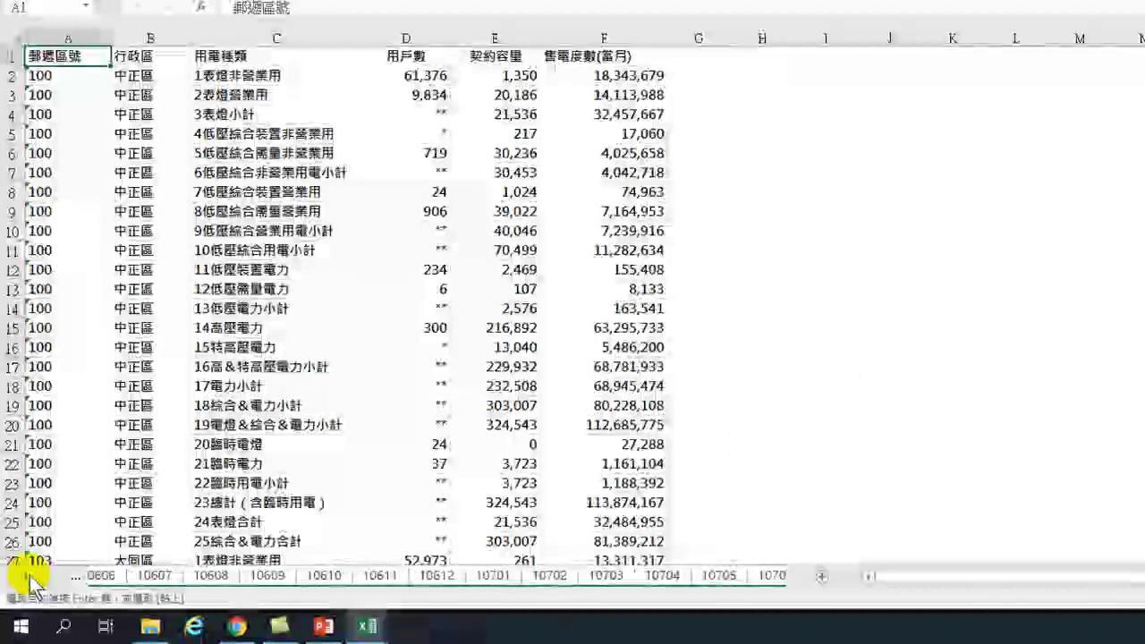
pyautogui.click(29, 577)
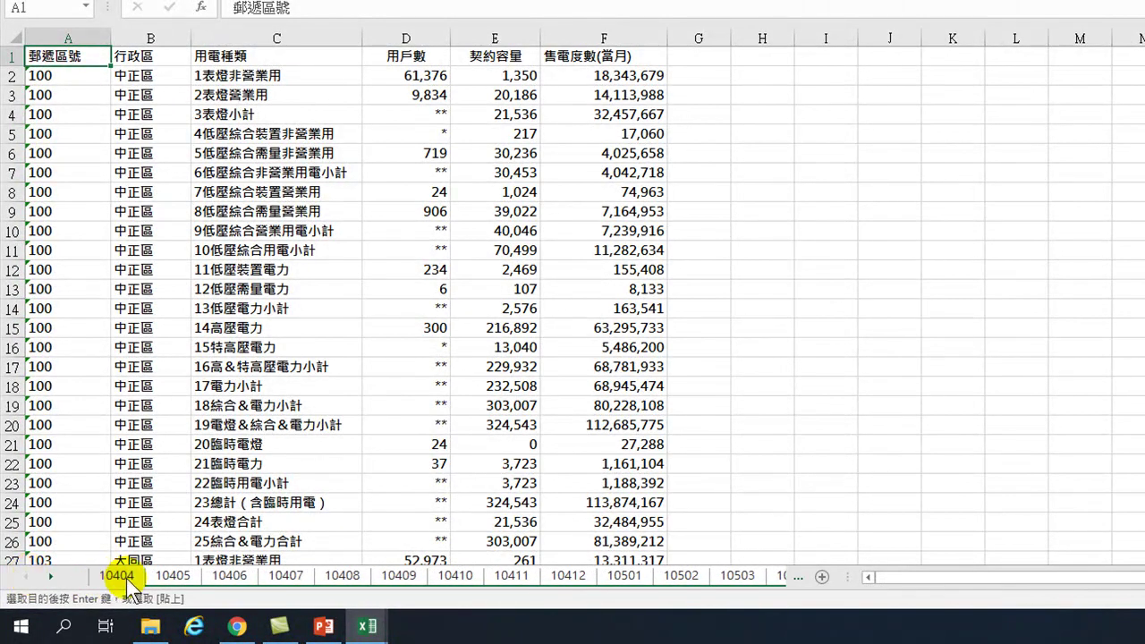
pyautogui.click(118, 575)
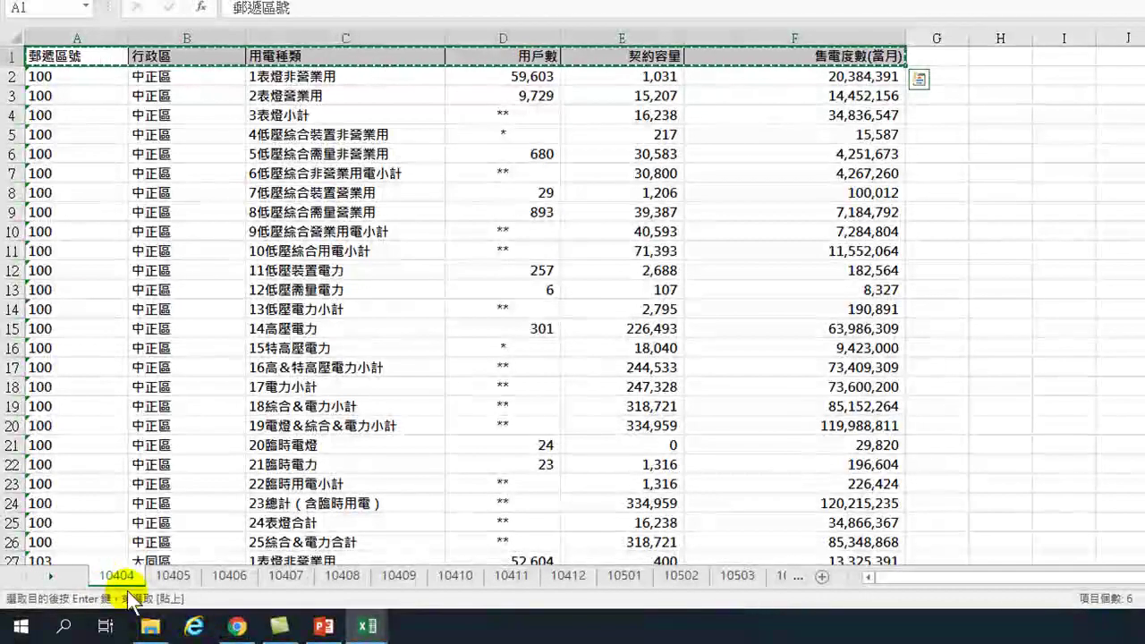
pyautogui.click(51, 577)
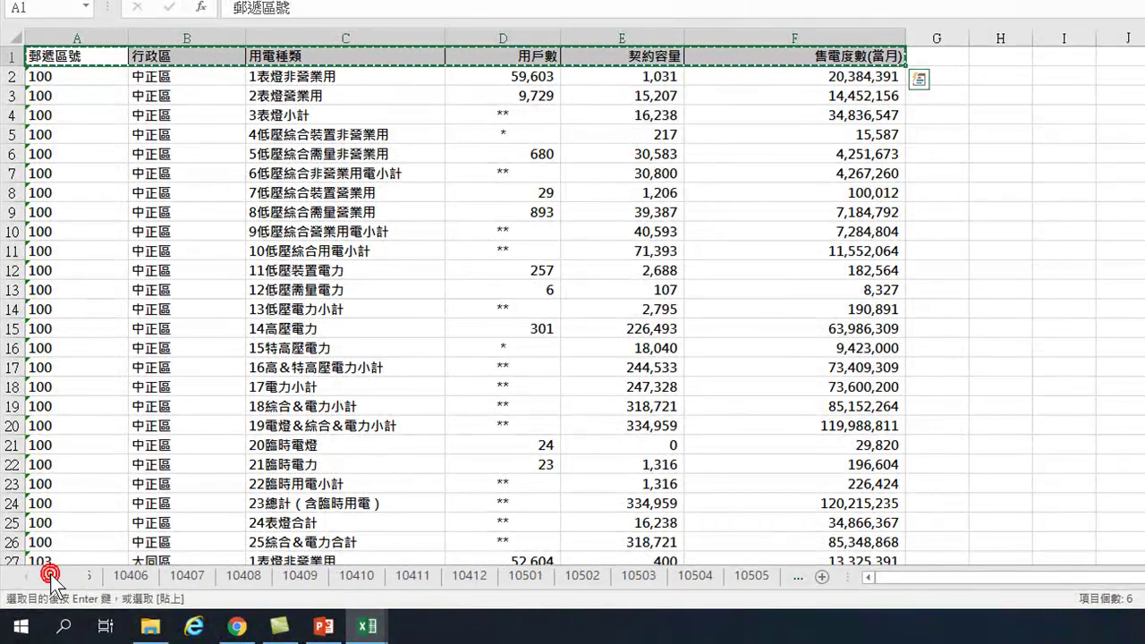
pyautogui.click(52, 577)
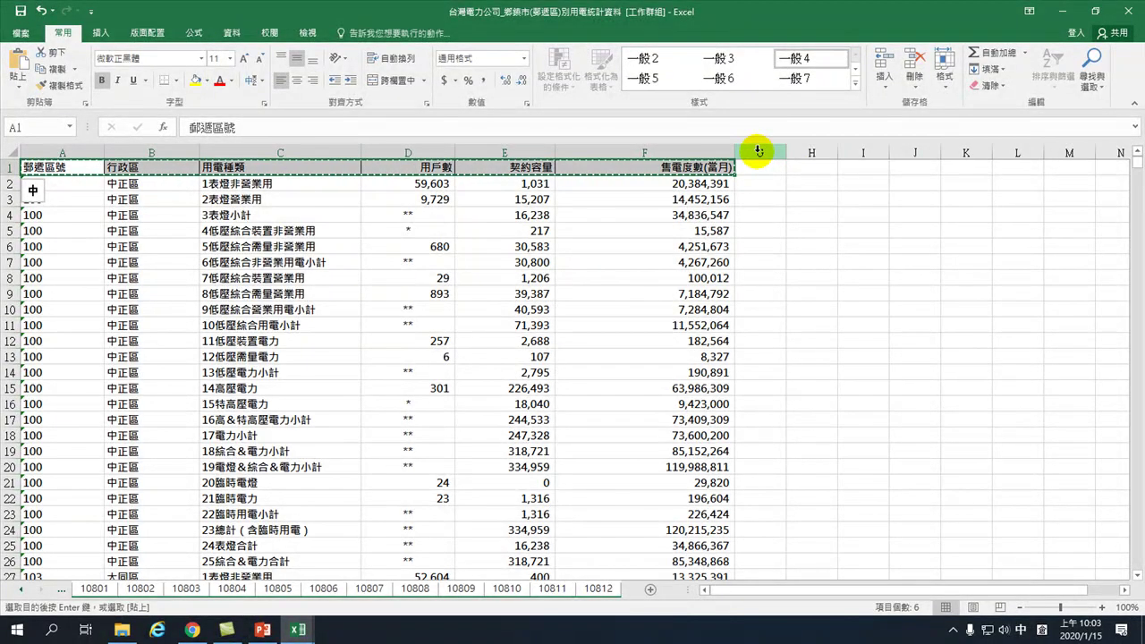
# Delete the empty columns G through AZ across the grouped month sheets
pyautogui.moveTo(758, 152); pyautogui.dragTo(1115, 184)
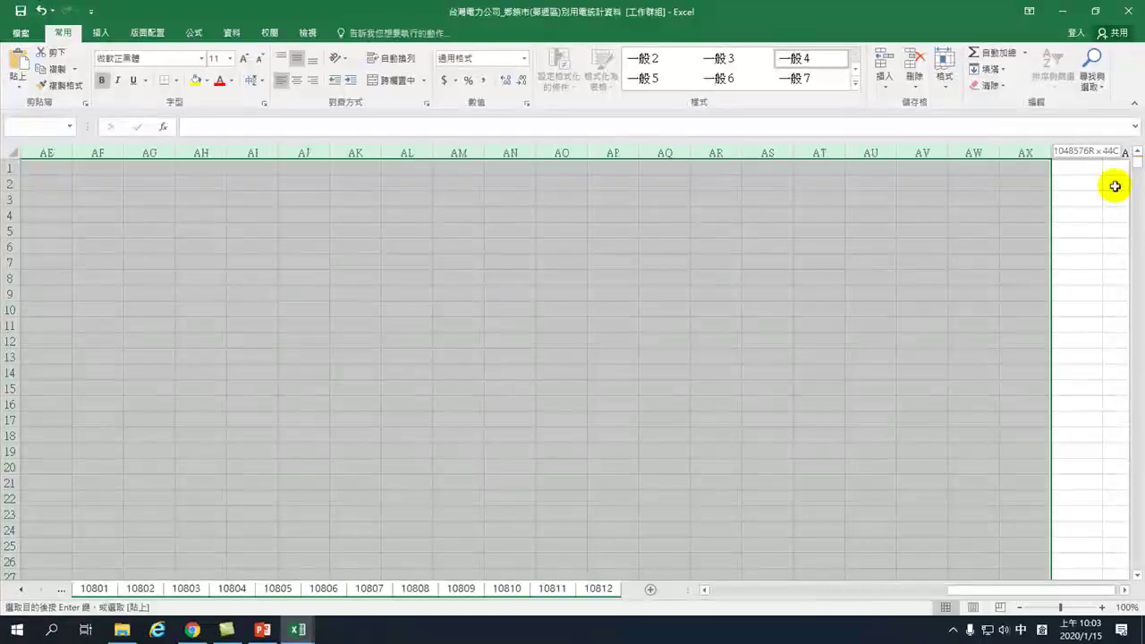
pyautogui.rightClick(437, 307)
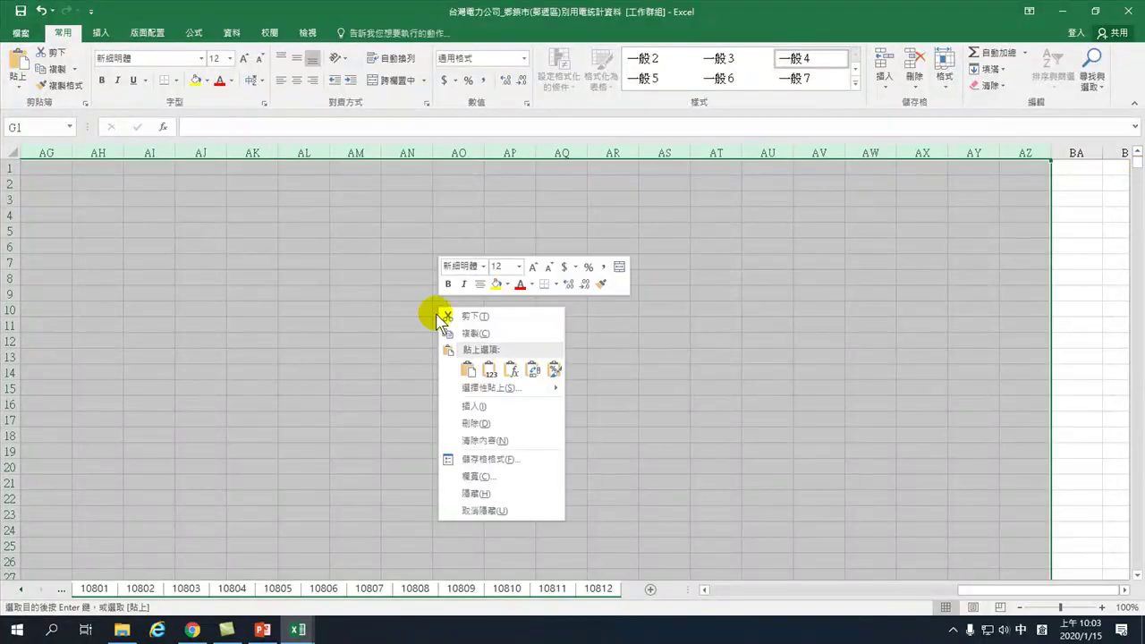
pyautogui.click(477, 423)
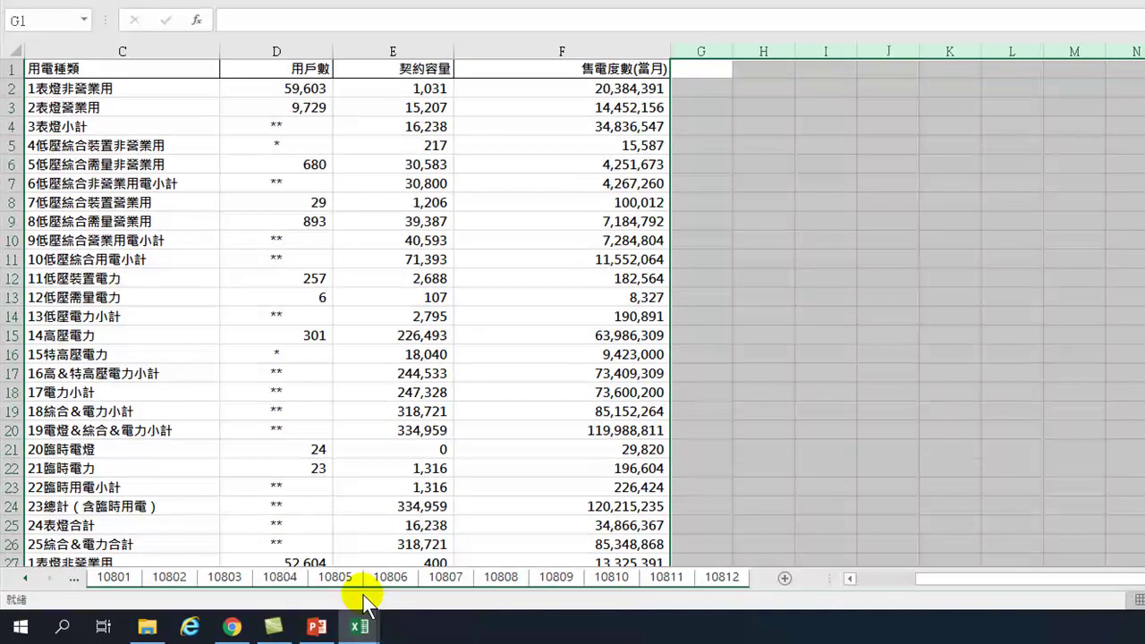
# Clear the column selection, ungroup the sheets via sheet 10803, and return to sheet 10404
pyautogui.click(610, 68)
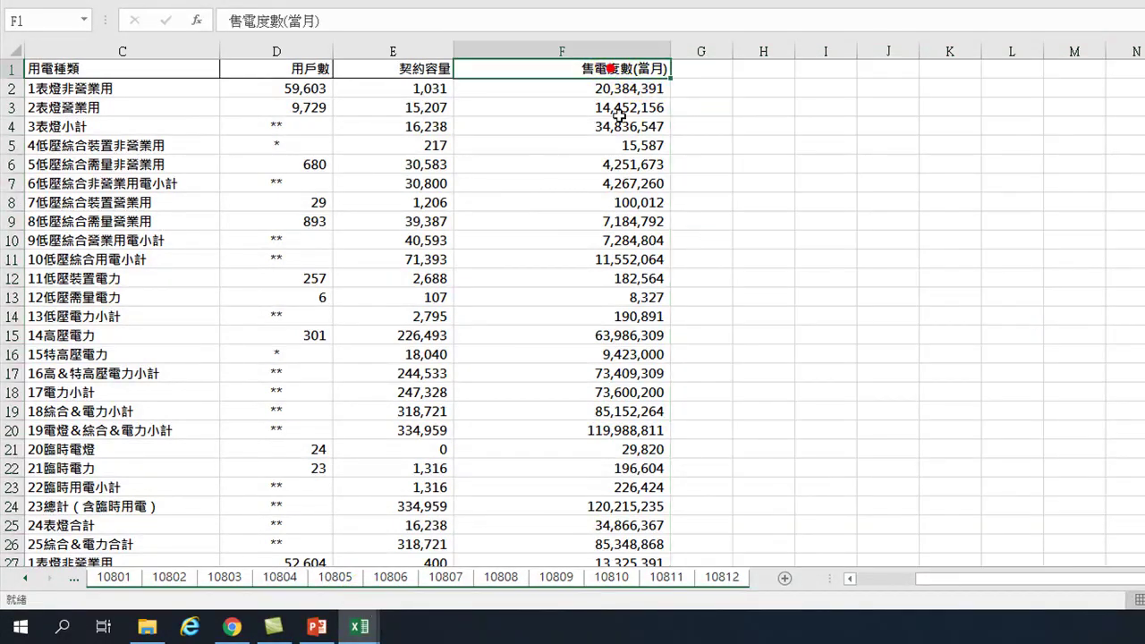
pyautogui.click(220, 577)
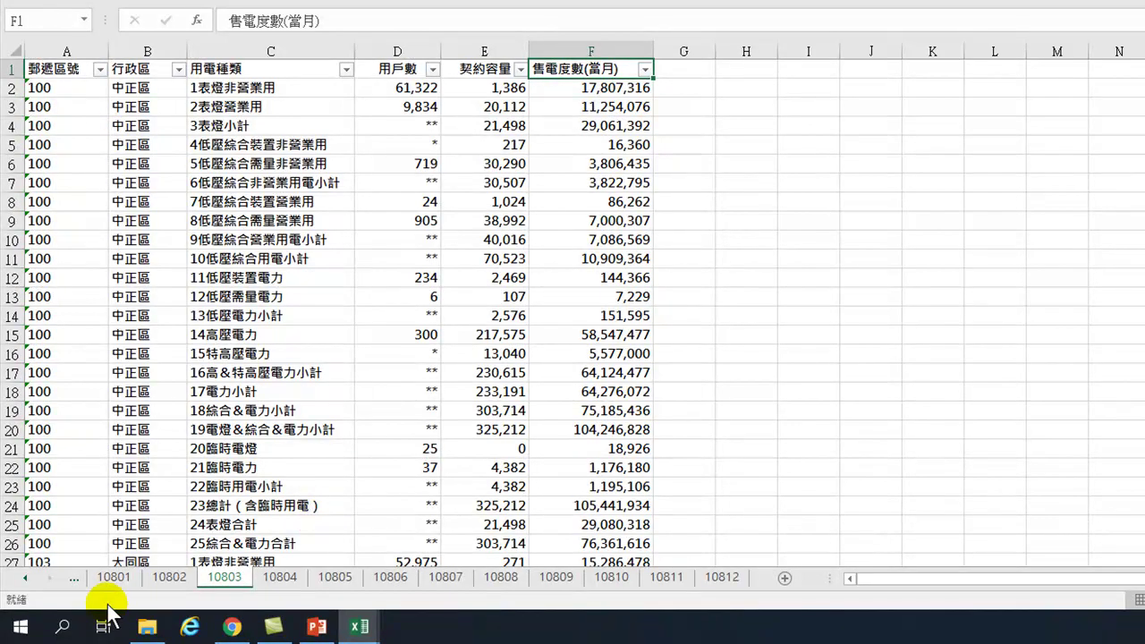
pyautogui.click(25, 578)
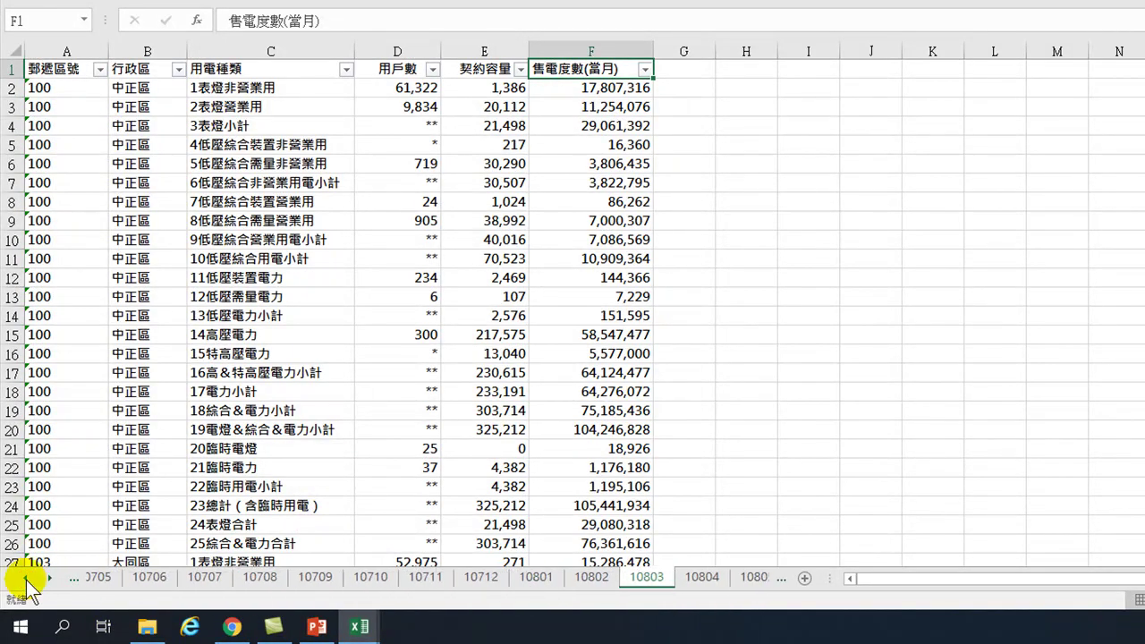
pyautogui.click(25, 578)
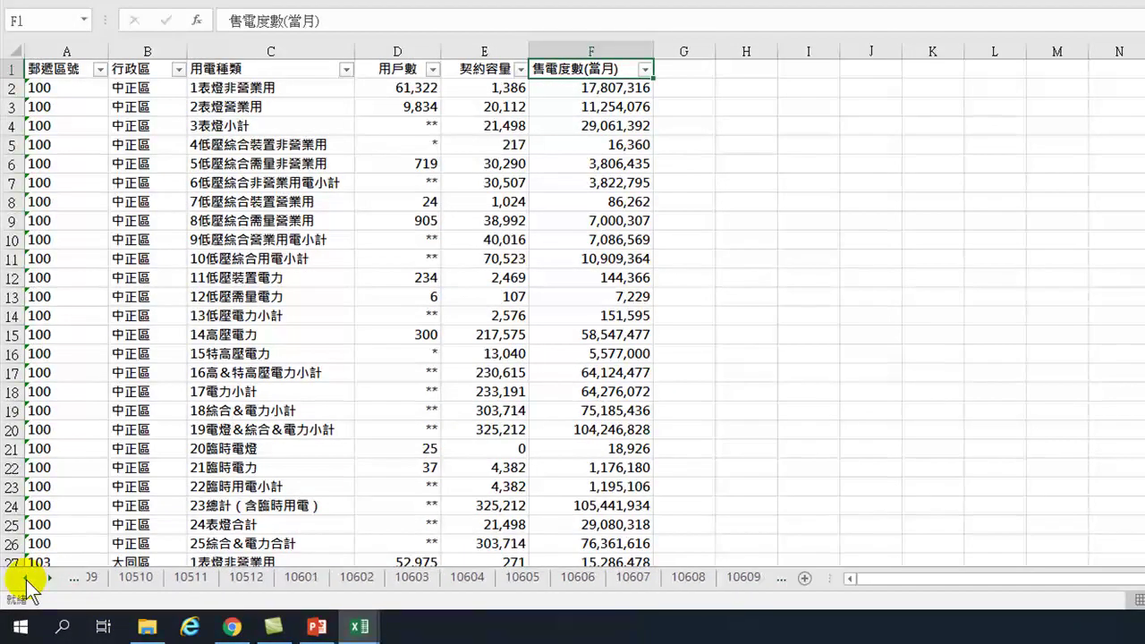
pyautogui.click(25, 578)
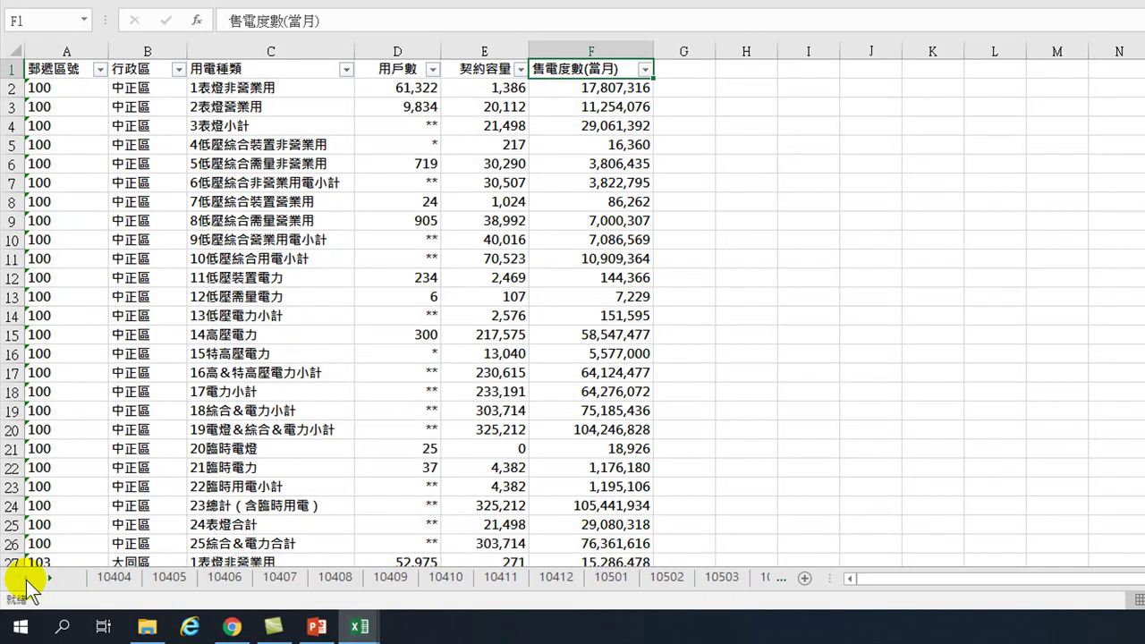
pyautogui.click(112, 577)
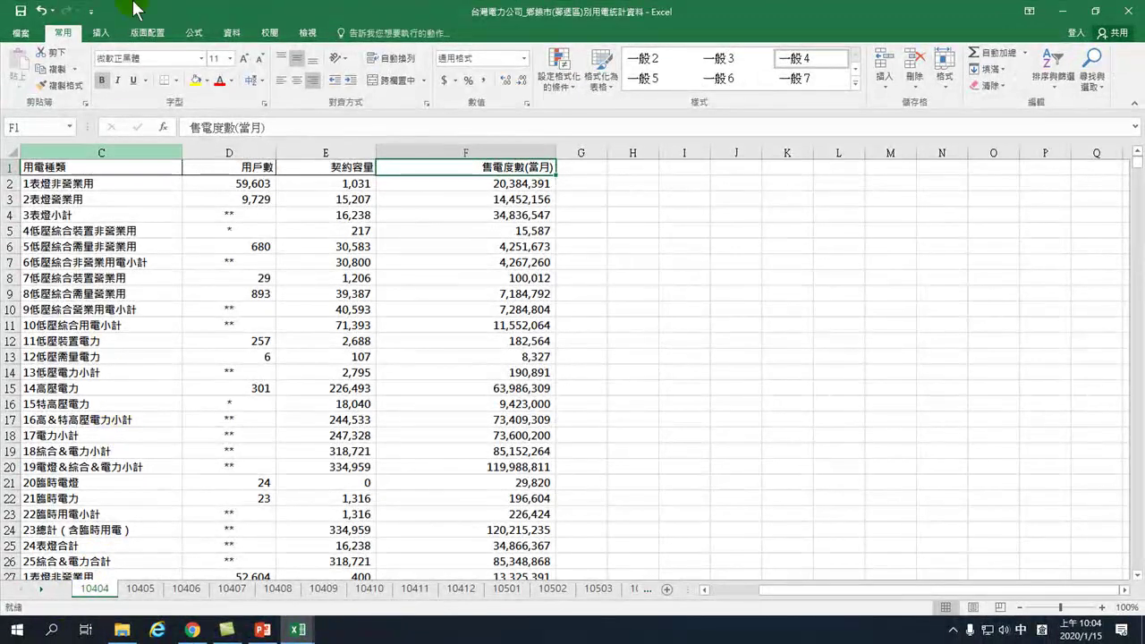
# From Save As, create a new folder named TWELEC on drive C
pyautogui.click(21, 33)
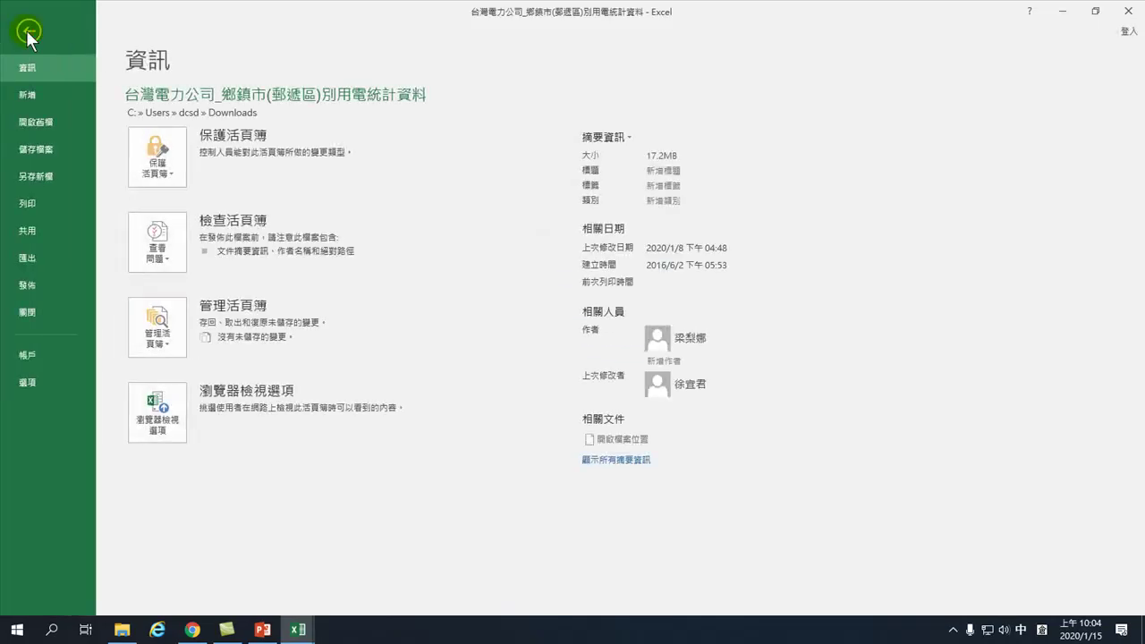
pyautogui.click(32, 175)
pyautogui.click(180, 216)
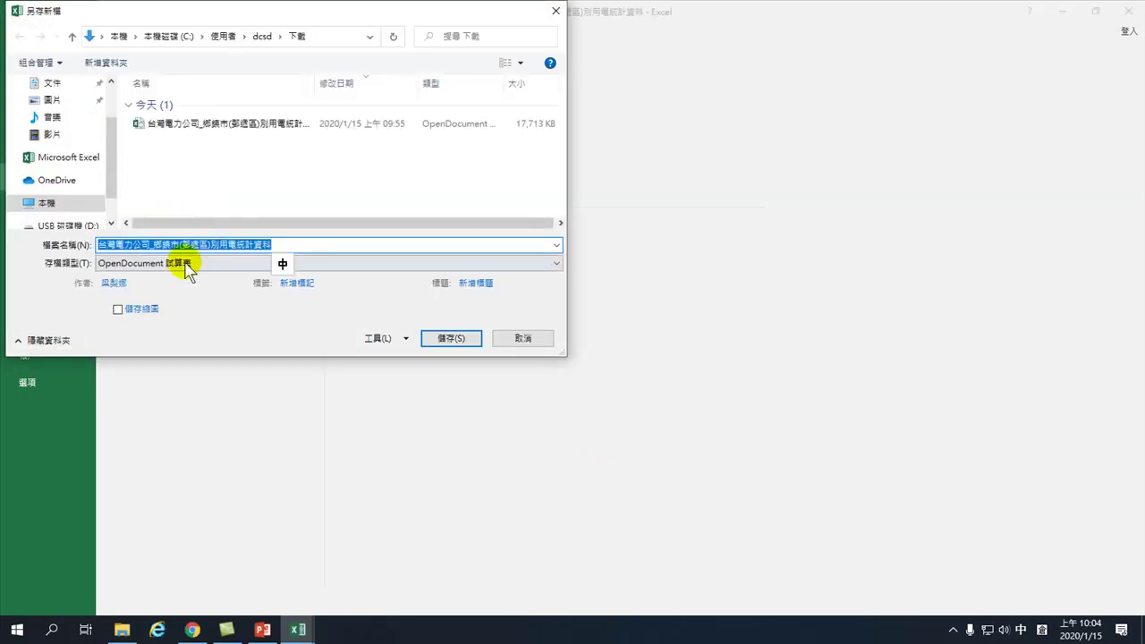
pyautogui.moveTo(113, 153); pyautogui.dragTo(107, 200)
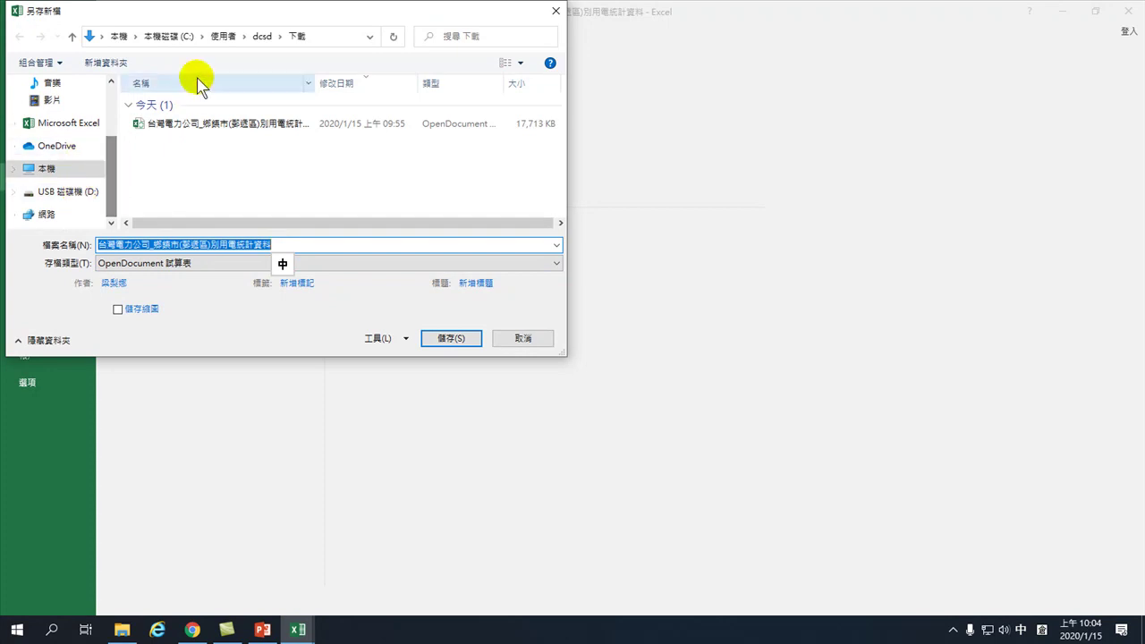
pyautogui.click(167, 35)
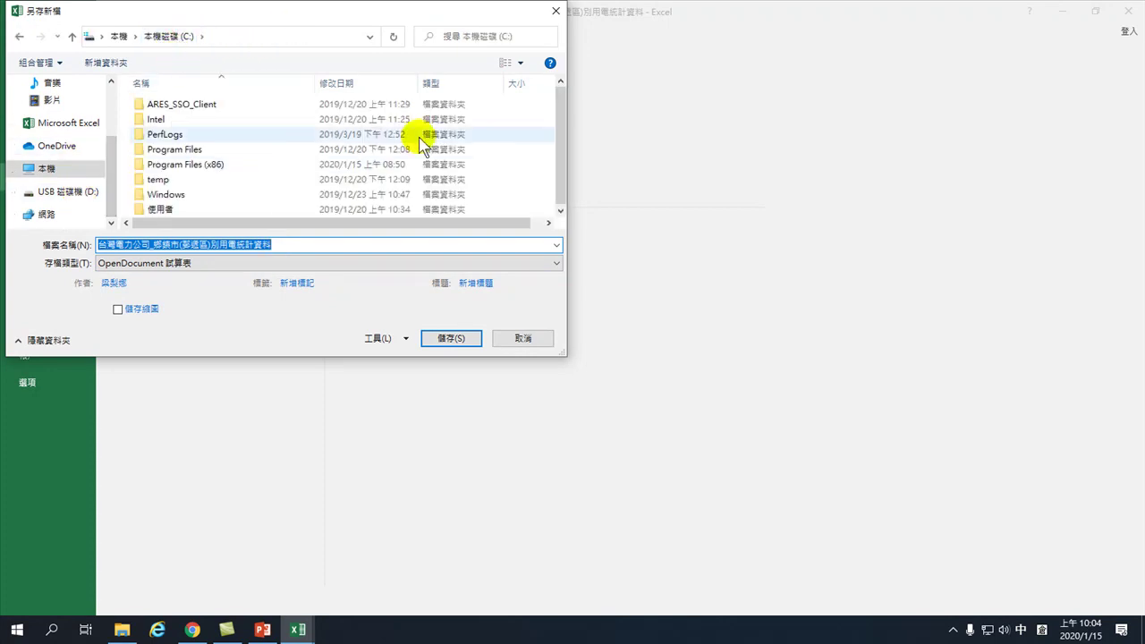
pyautogui.moveTo(558, 128); pyautogui.dragTo(557, 192)
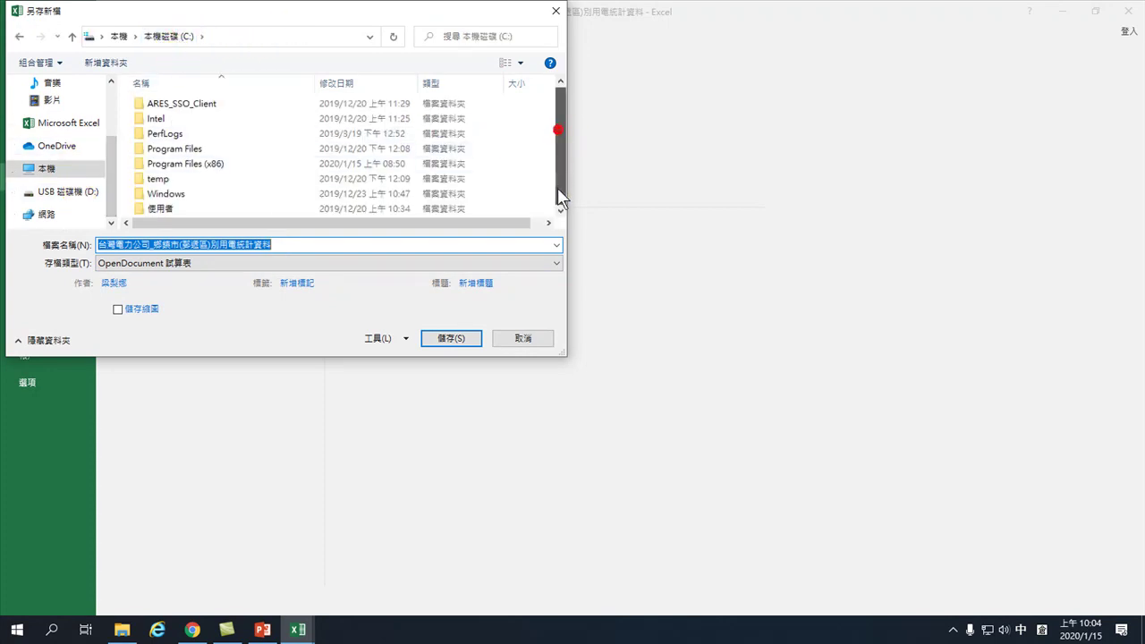
pyautogui.rightClick(516, 172)
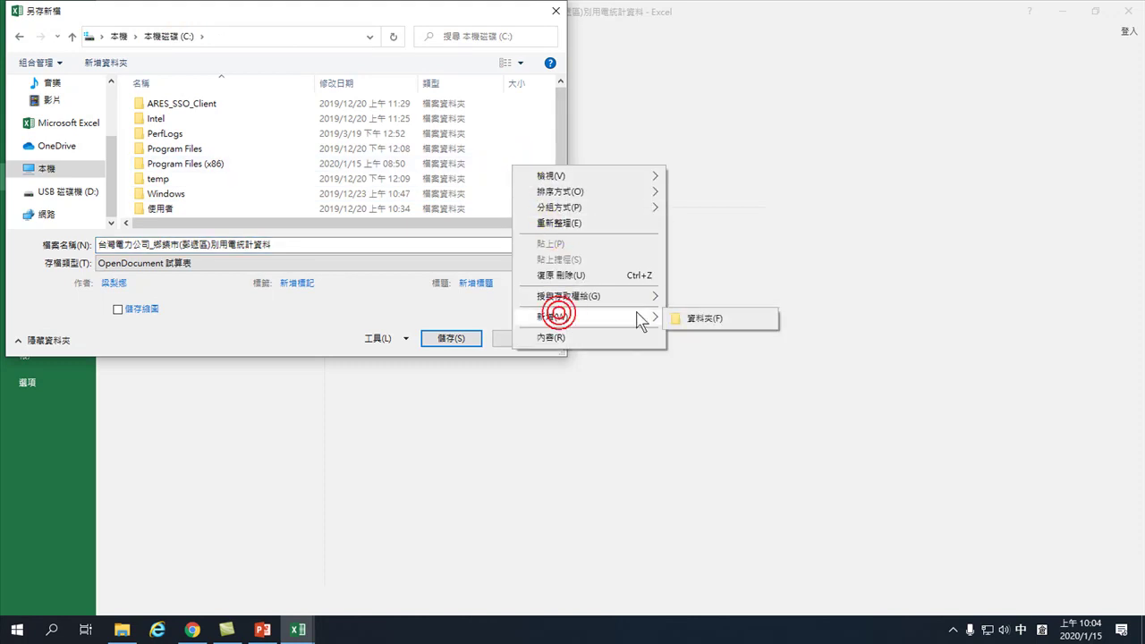
pyautogui.click(706, 320)
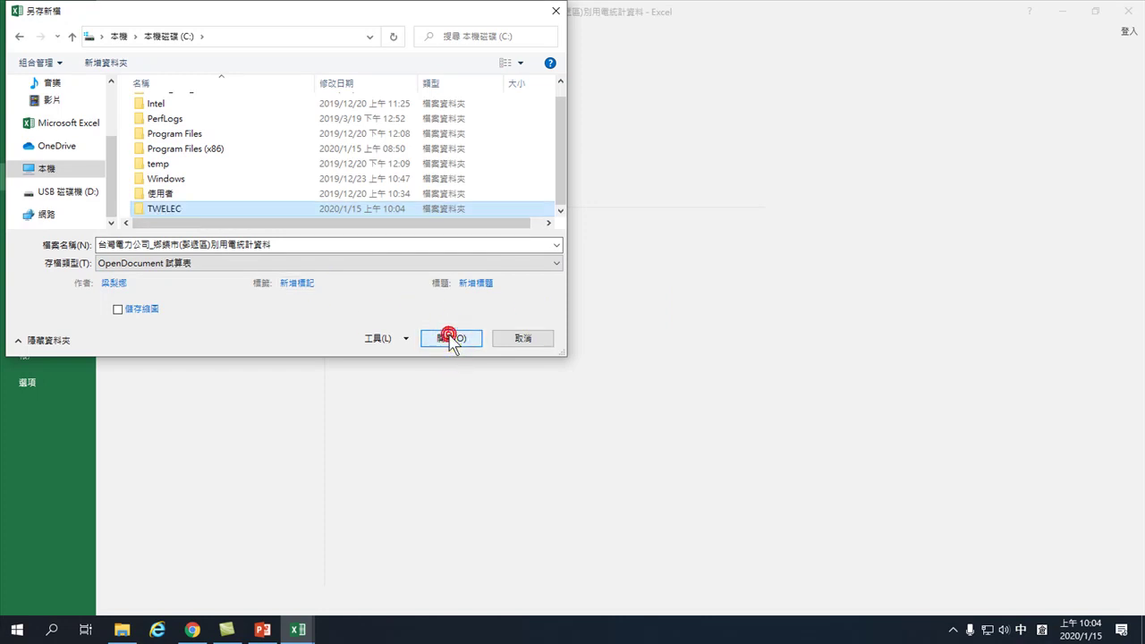
# Save sheet 10404 into TWELEC as CSV (逗號分隔) file named 10404
pyautogui.doubleClick(157, 210)
pyautogui.click(304, 246)
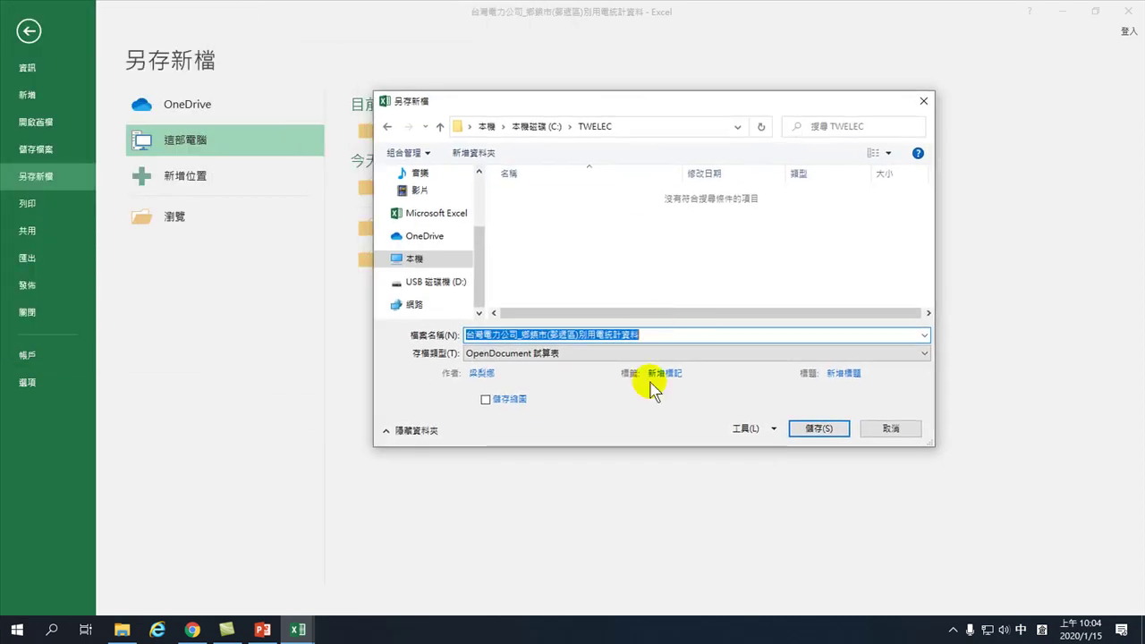
pyautogui.click(557, 356)
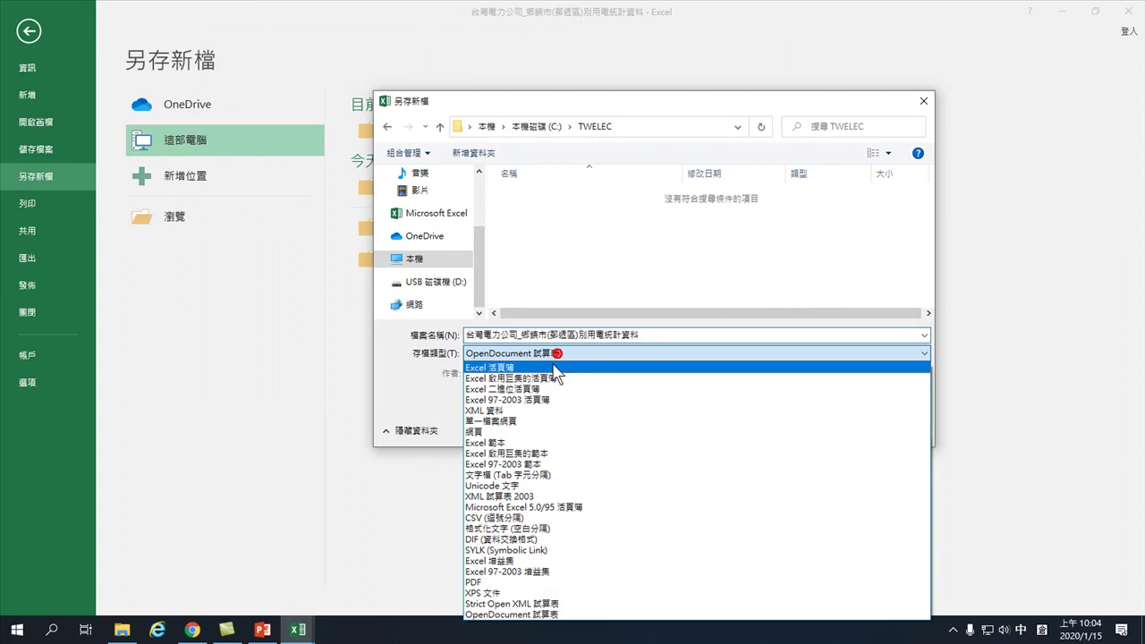
pyautogui.click(480, 518)
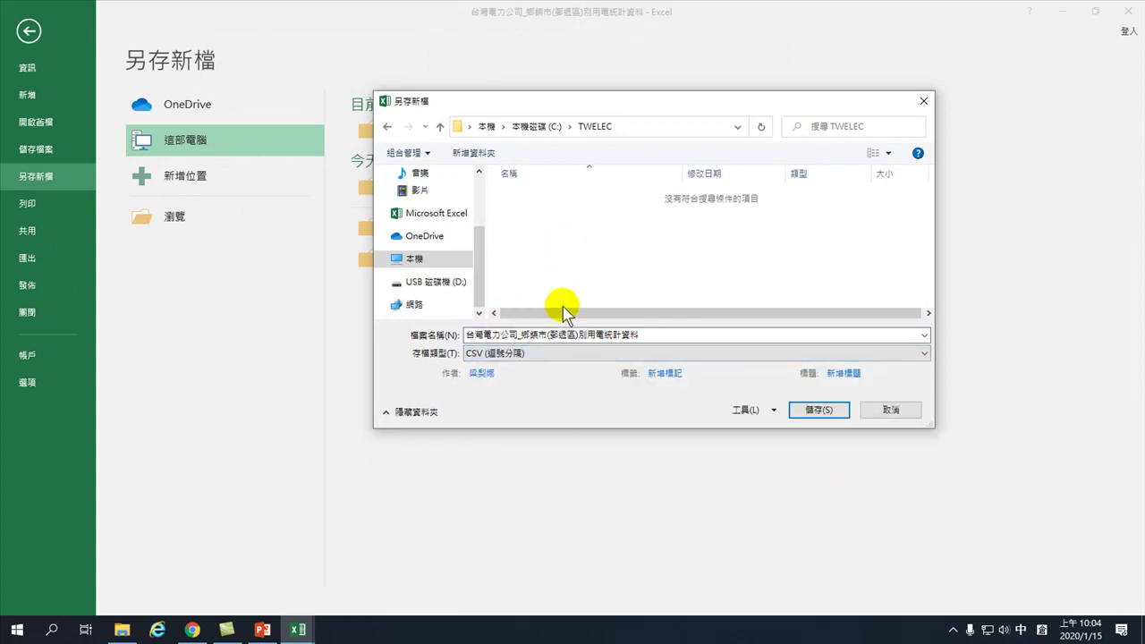
pyautogui.doubleClick(664, 334)
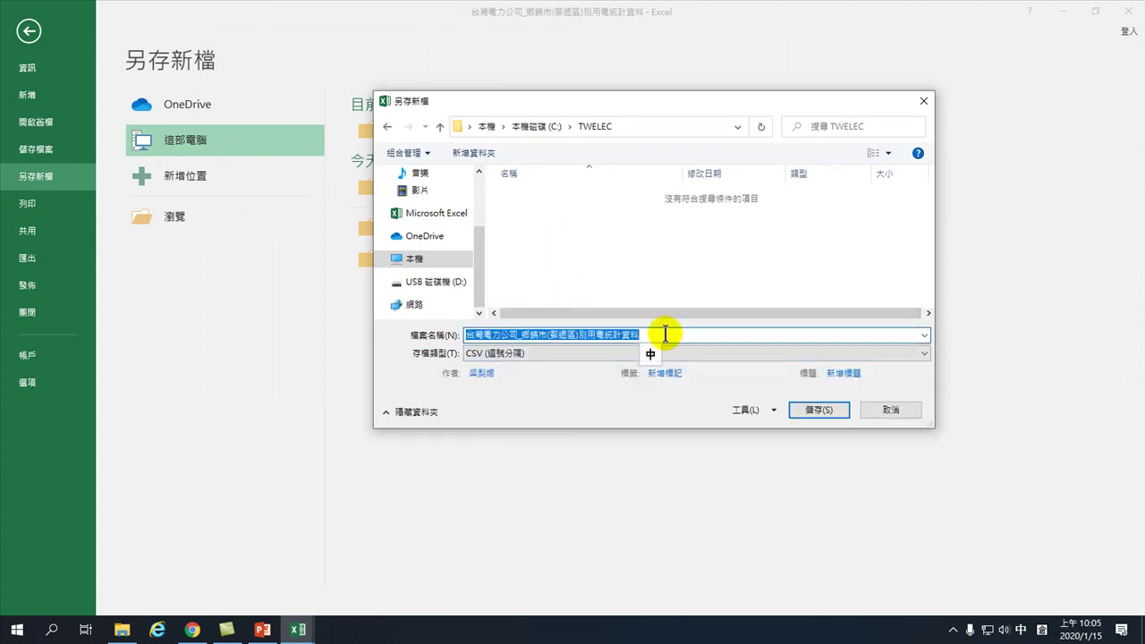
pyautogui.write('10404')
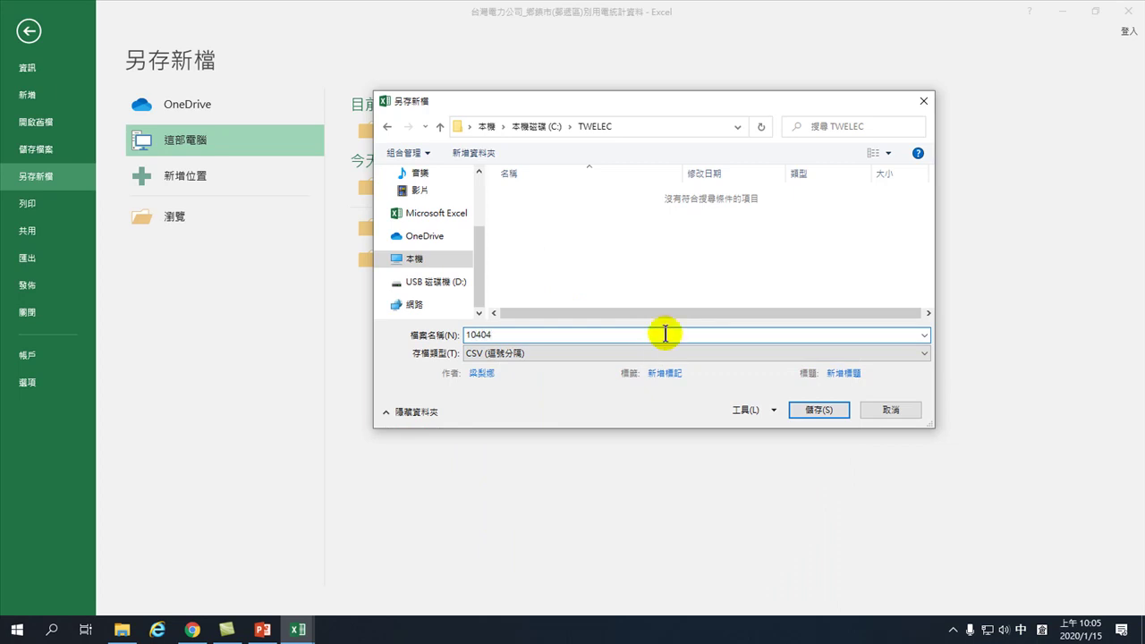
pyautogui.click(819, 411)
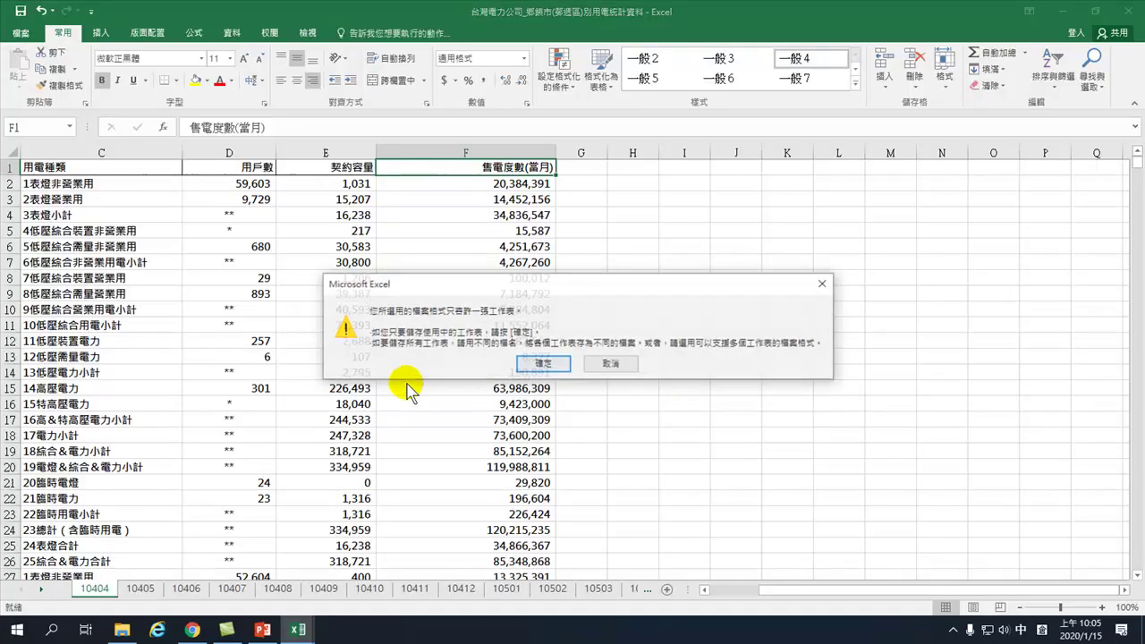
# Accept the 10404 CSV prompts, then save sheet 10405 as CSV file 10405 in TWELEC
pyautogui.click(533, 365)
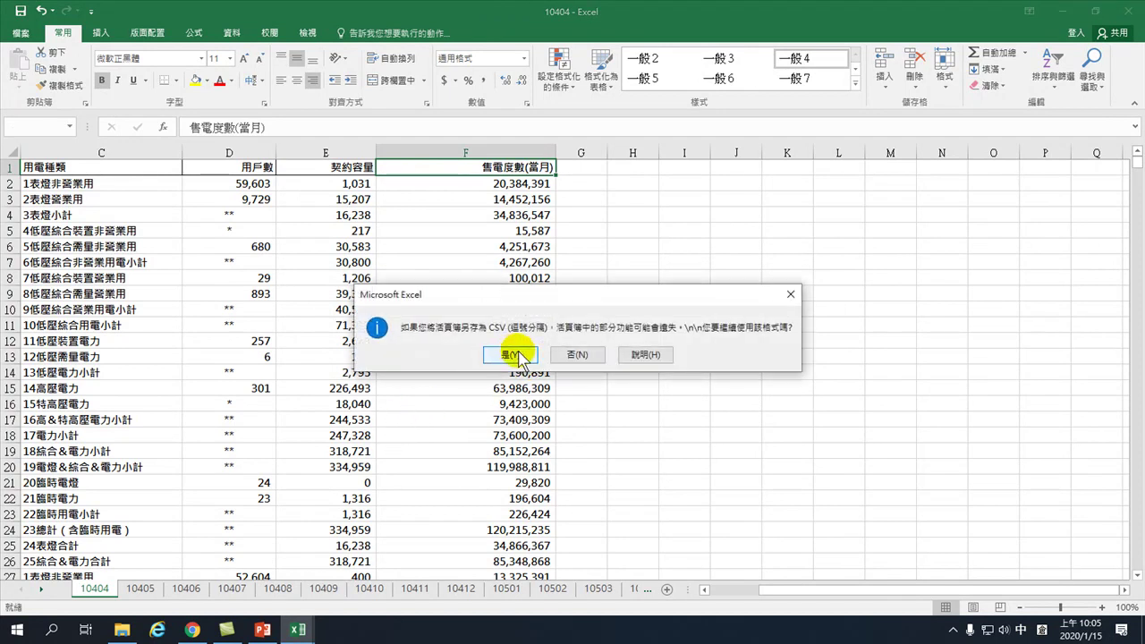
pyautogui.click(512, 356)
pyautogui.click(139, 590)
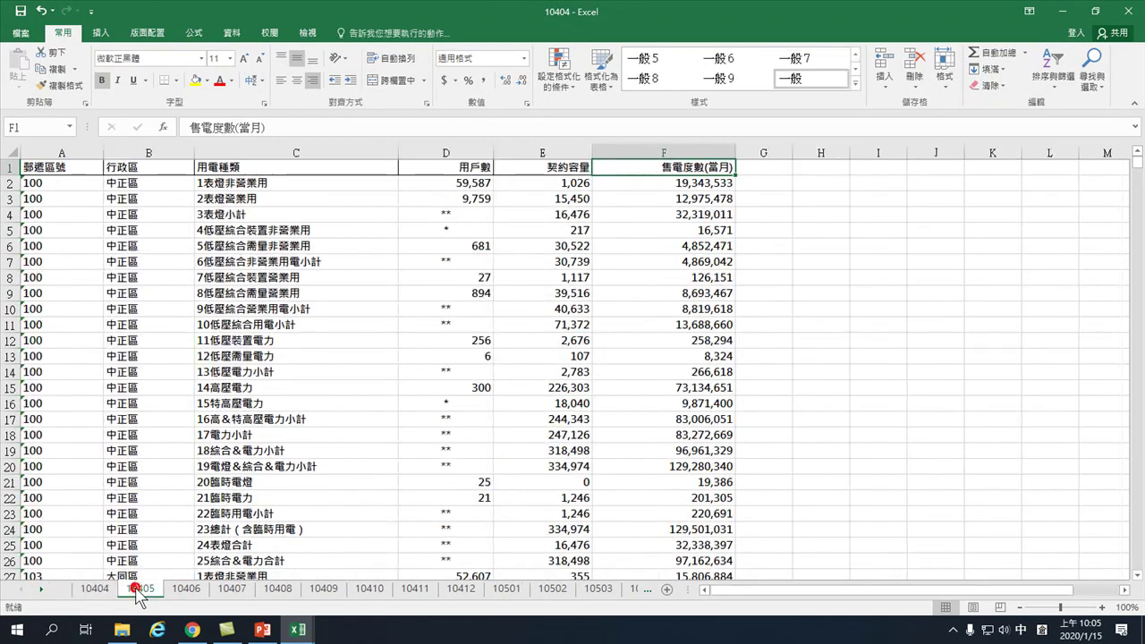
pyautogui.click(22, 34)
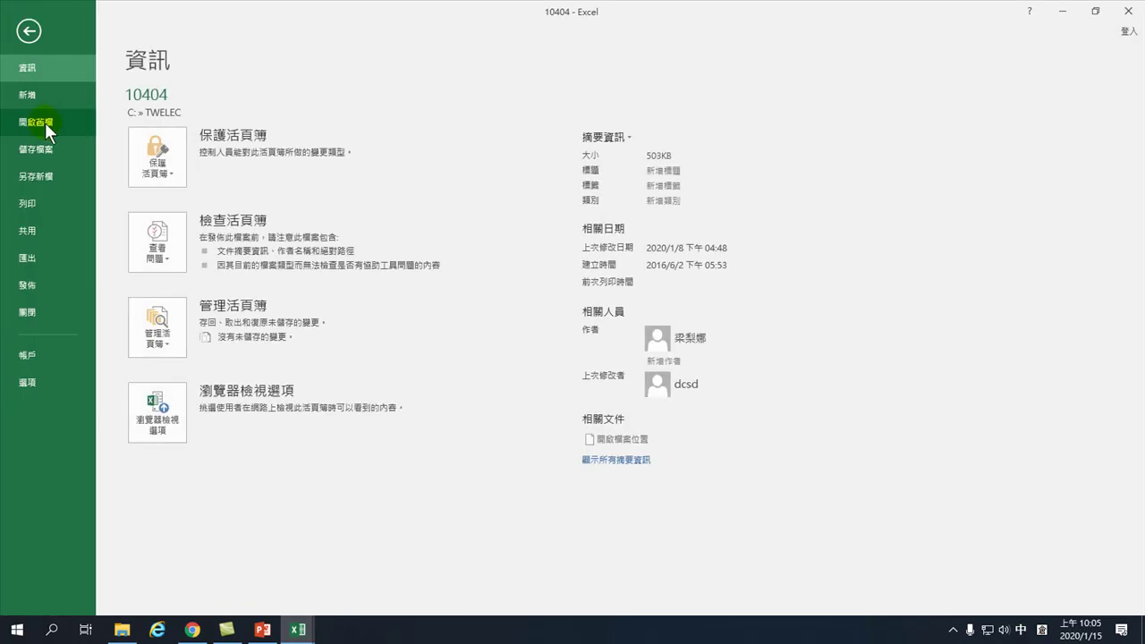
pyautogui.click(36, 176)
pyautogui.click(189, 220)
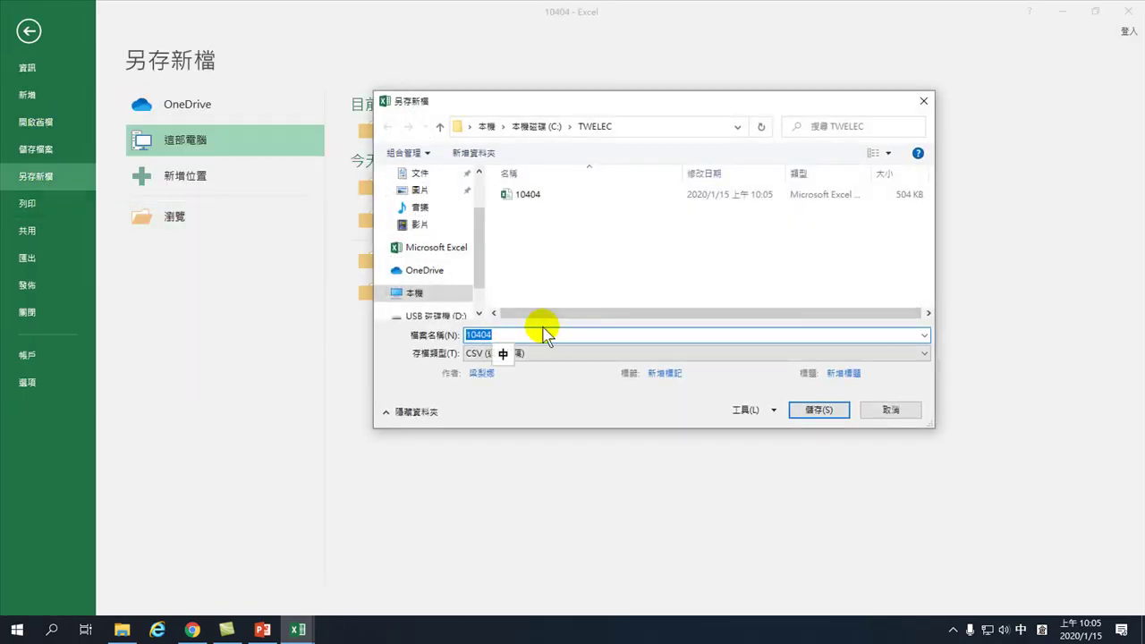
pyautogui.write('10405')
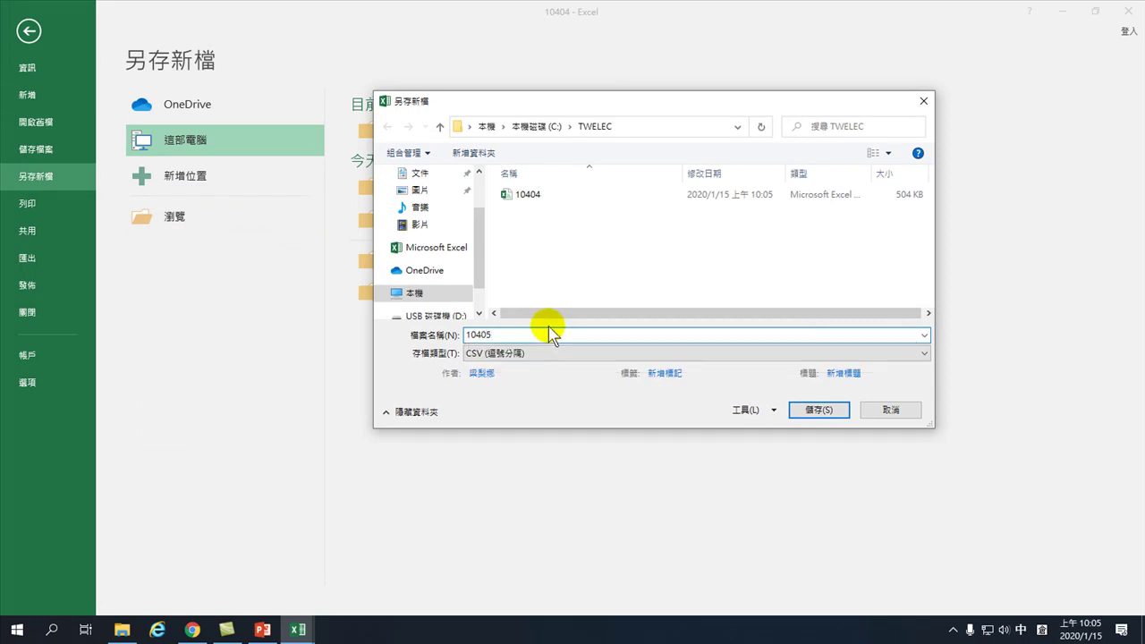
pyautogui.click(816, 410)
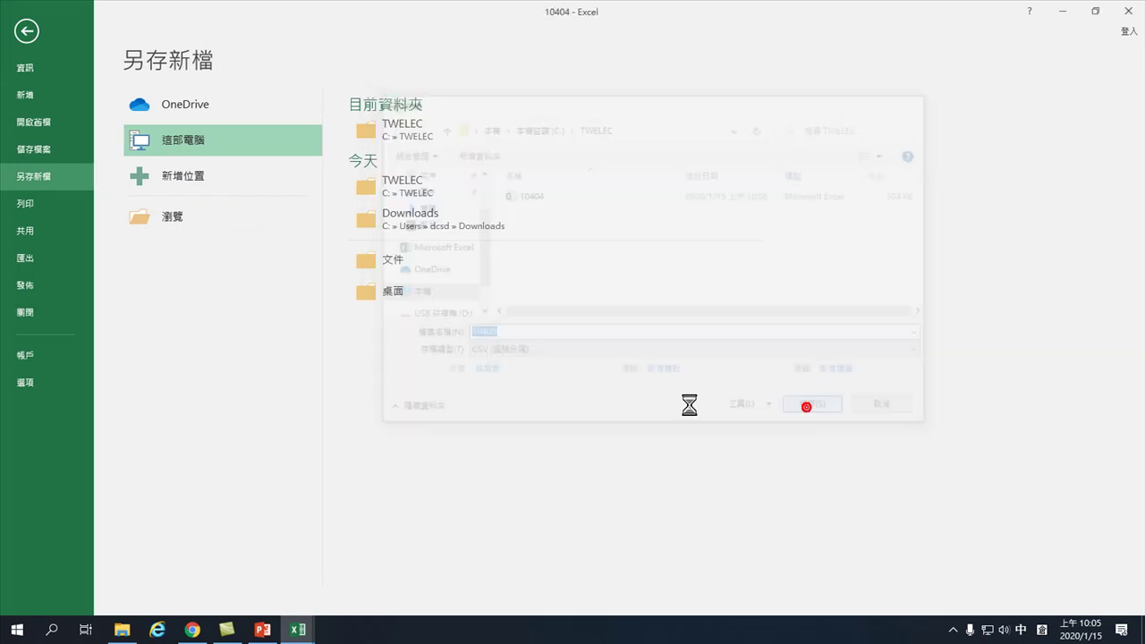
pyautogui.click(539, 364)
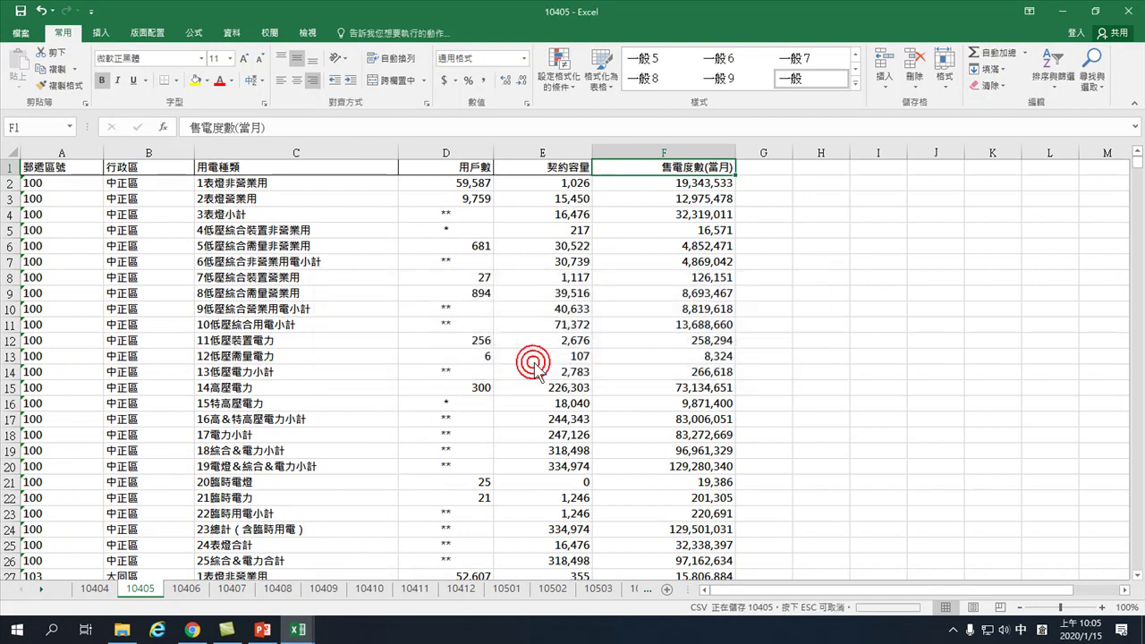
pyautogui.click(510, 355)
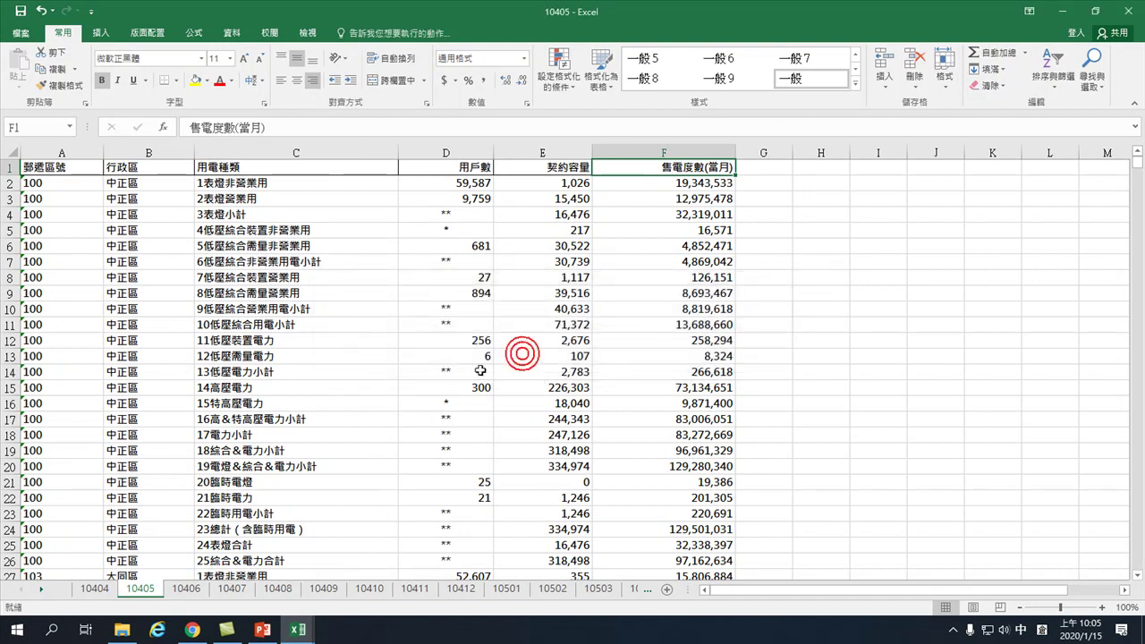
pyautogui.click(130, 632)
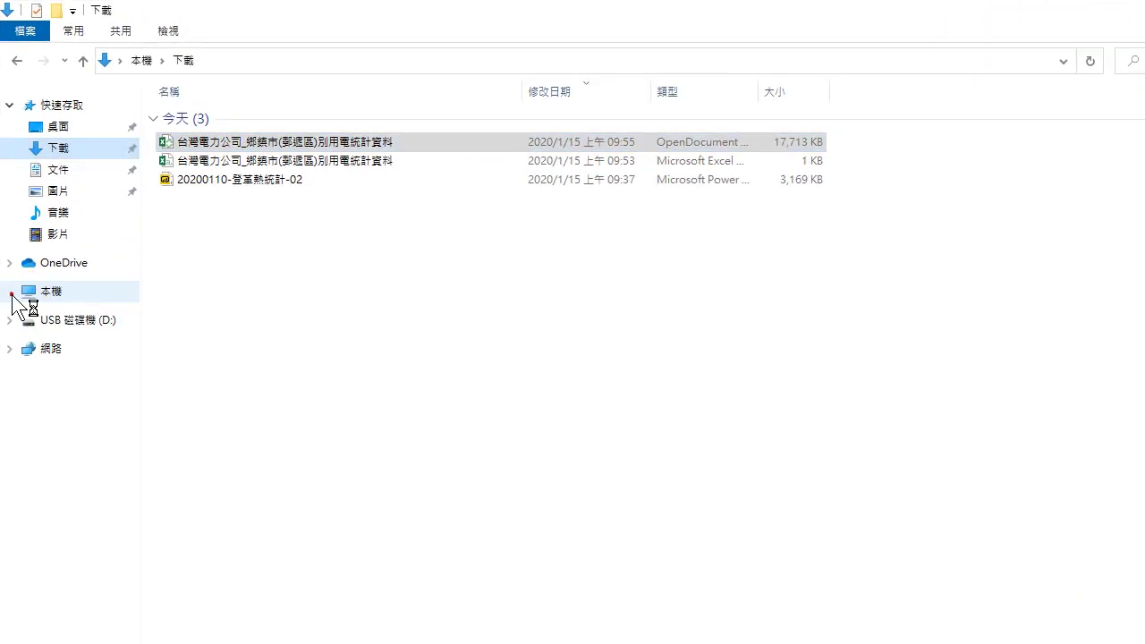
# Browse to C:\TWELEC in File Explorer to confirm the 10404 and 10405 CSV files
pyautogui.click(17, 293)
pyautogui.click(75, 466)
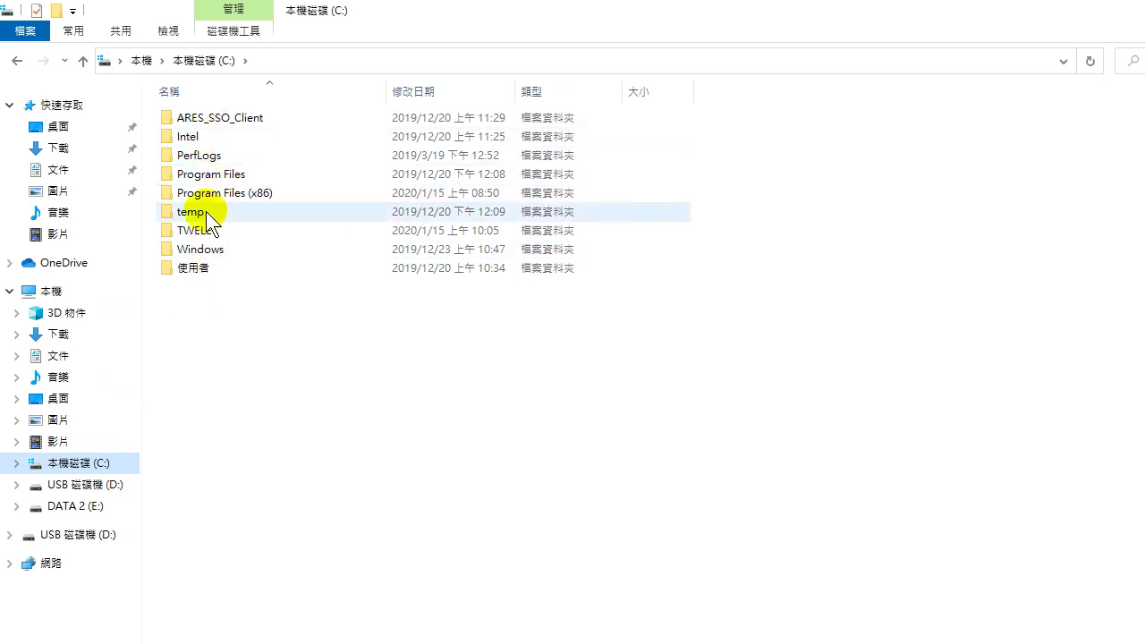
pyautogui.doubleClick(198, 230)
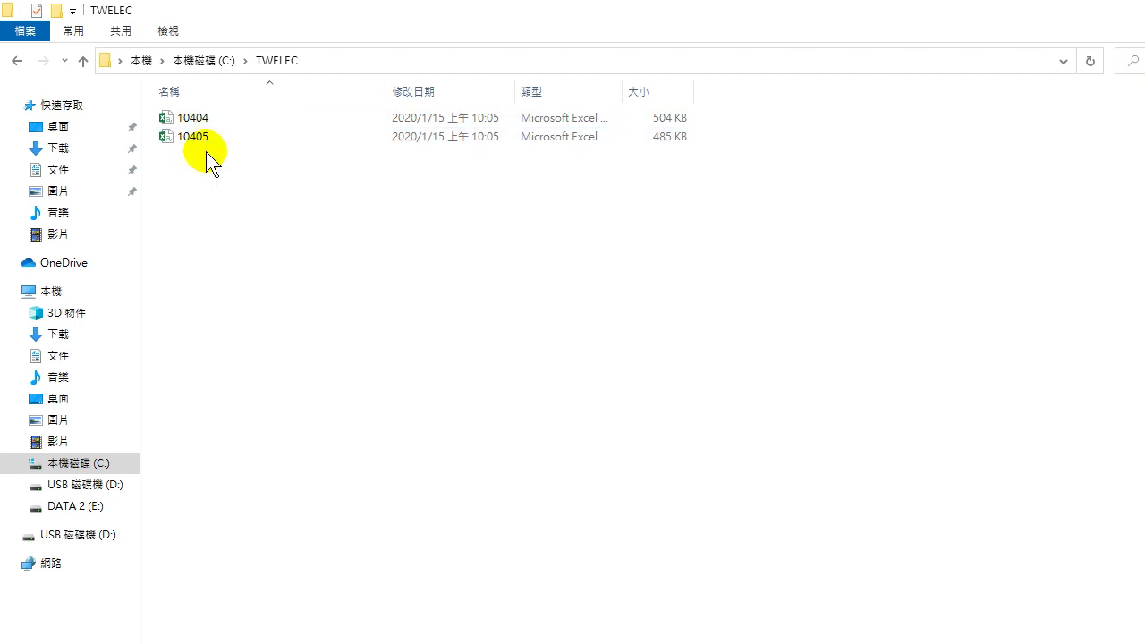
pyautogui.click(283, 620)
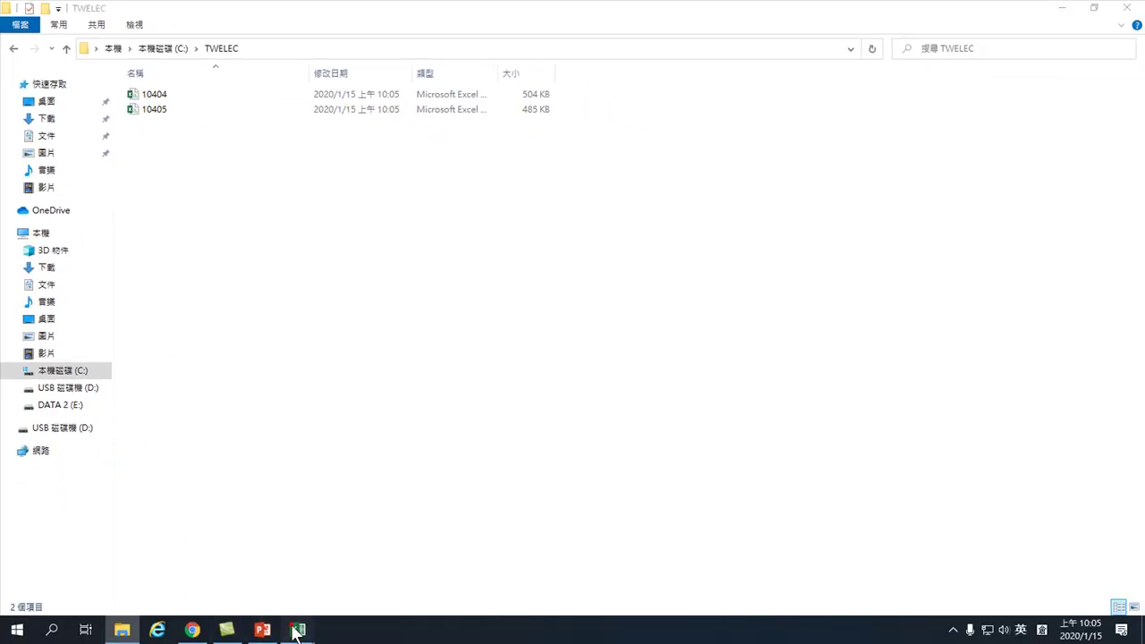
# Save sheet 10406 as CSV file 10406 in TWELEC, accepting both prompts
pyautogui.click(357, 561)
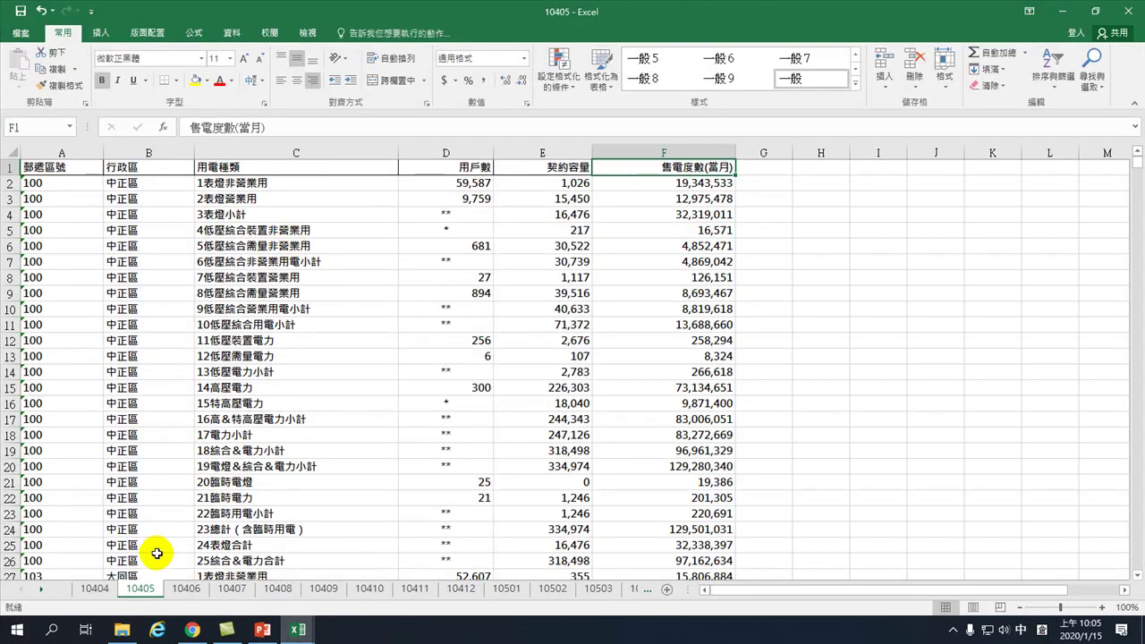
pyautogui.click(186, 589)
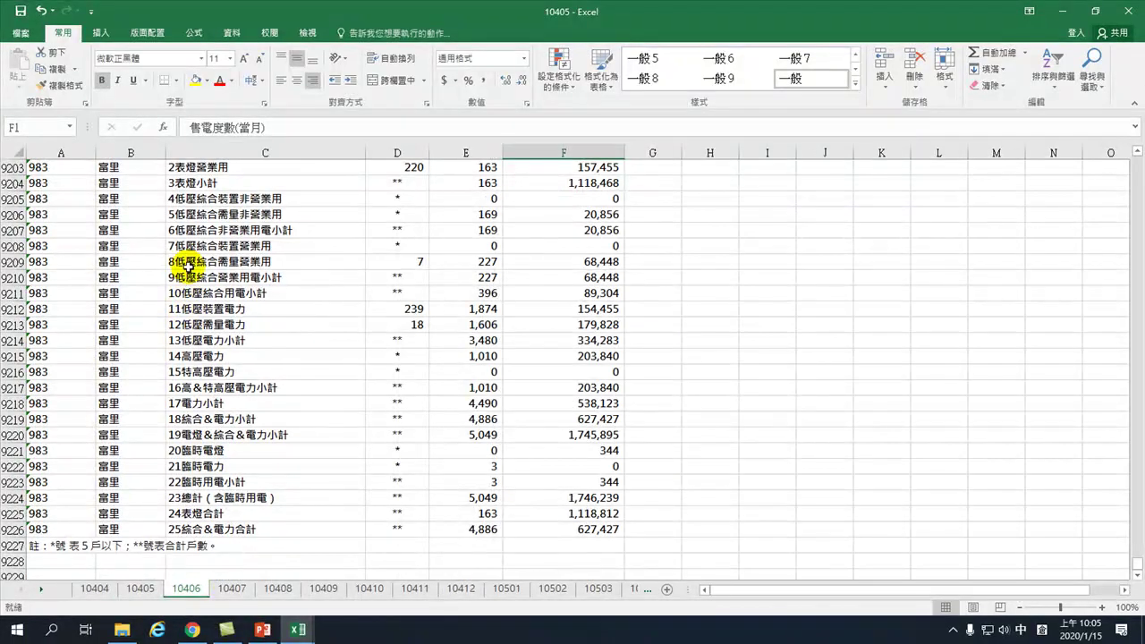
pyautogui.click(25, 35)
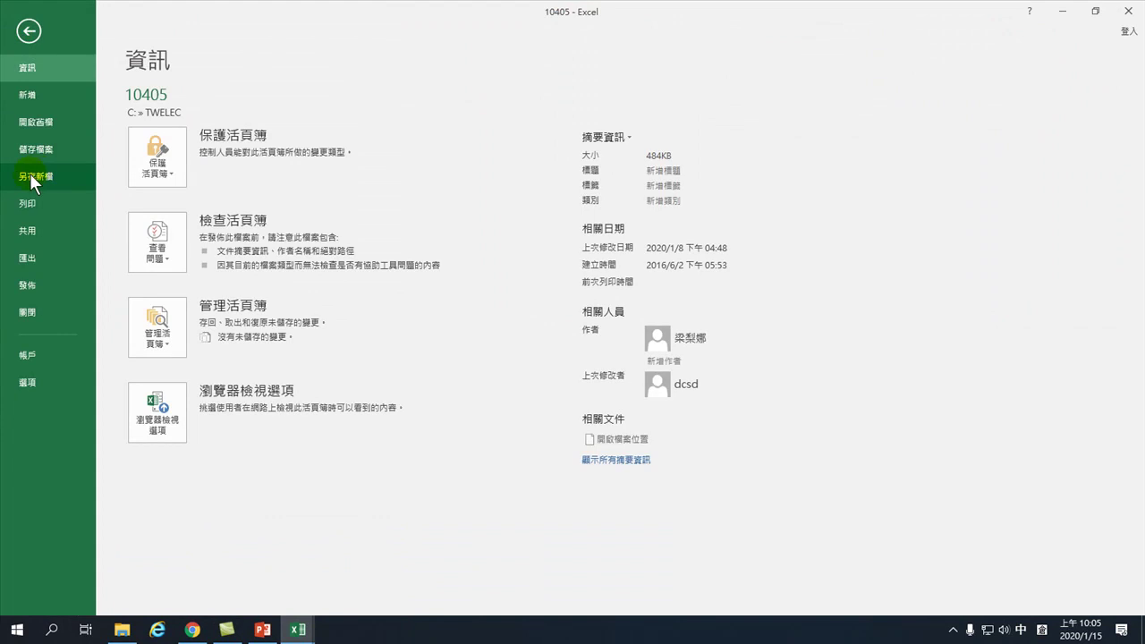
pyautogui.click(29, 173)
pyautogui.click(200, 243)
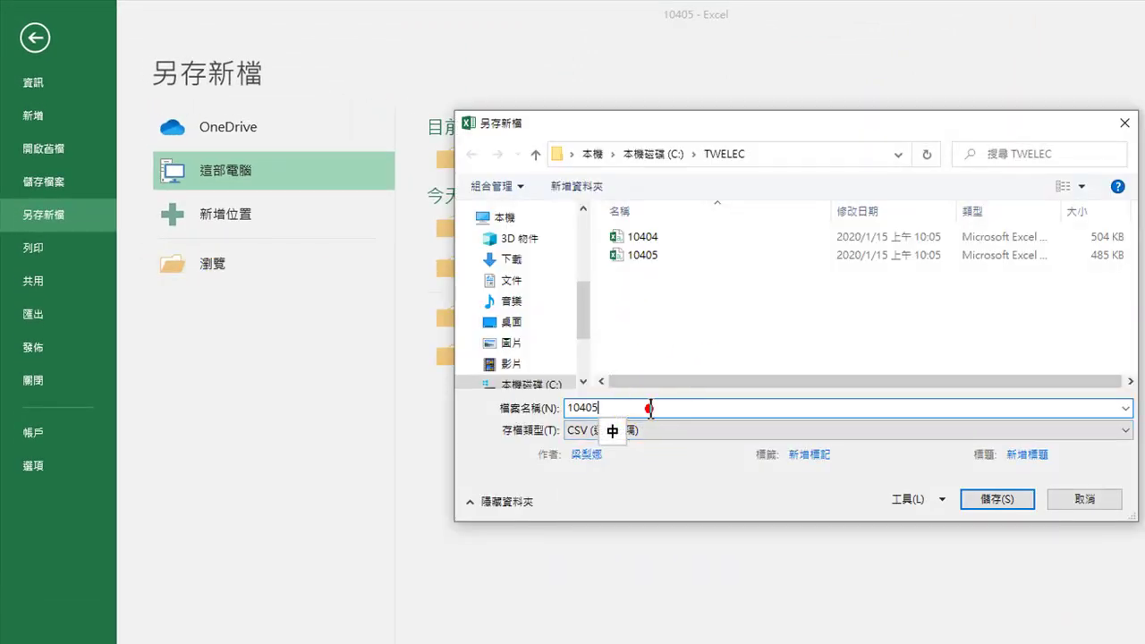
pyautogui.press('BackSpace')
pyautogui.write('6')
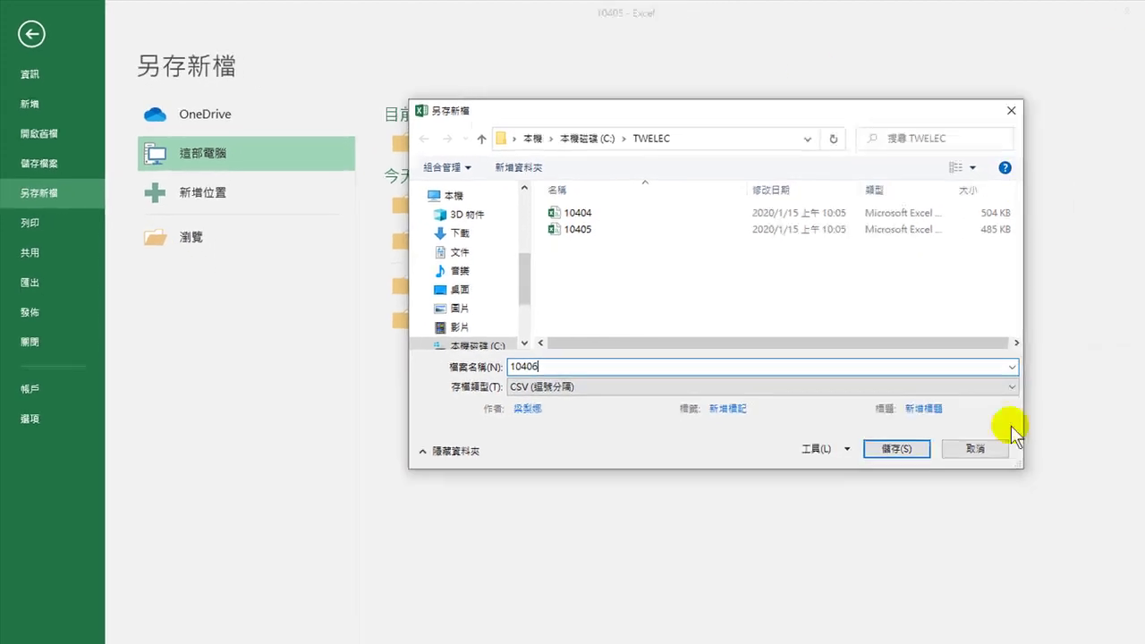
pyautogui.click(819, 410)
pyautogui.click(543, 361)
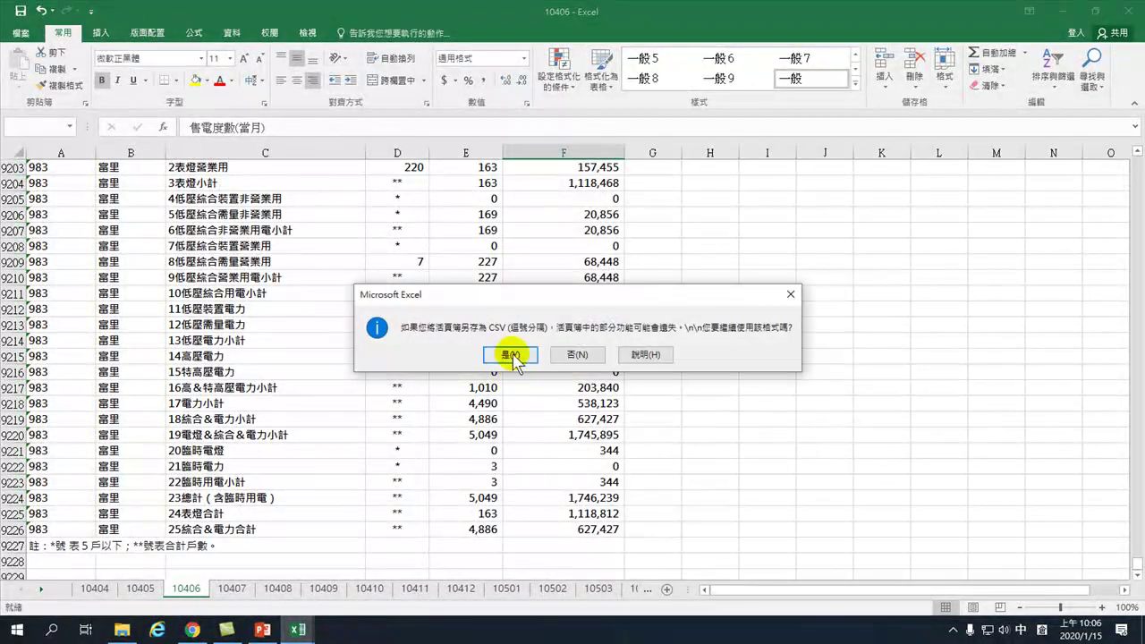
pyautogui.click(515, 351)
# Save sheet 10407 as CSV file 10407 in TWELEC, accepting both prompts
pyautogui.click(232, 589)
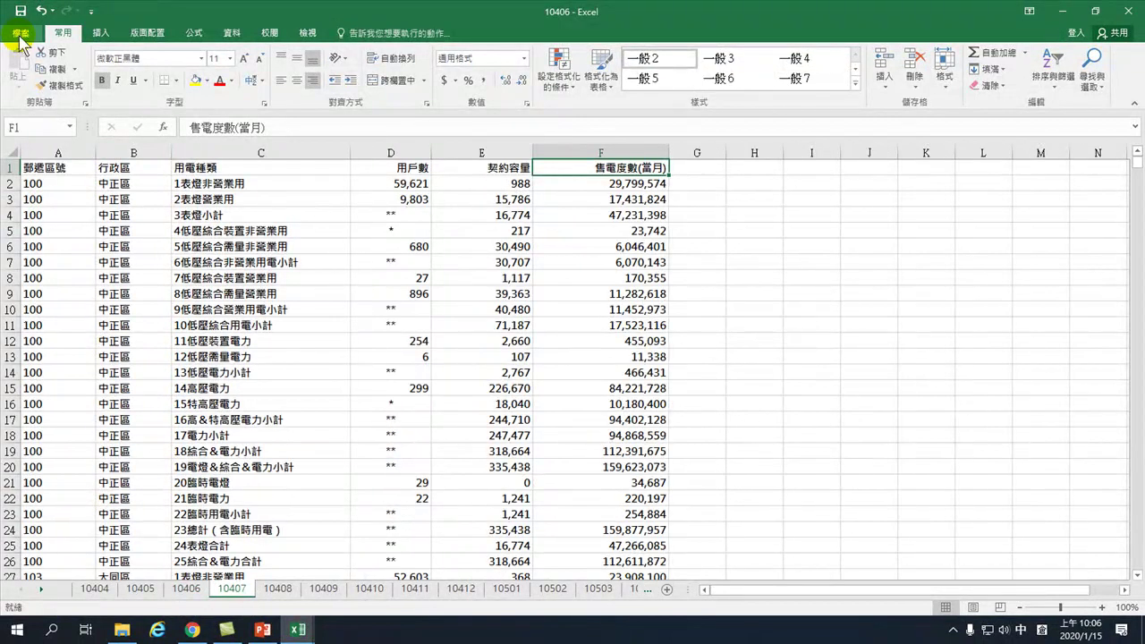
pyautogui.click(19, 35)
pyautogui.click(30, 178)
pyautogui.click(230, 220)
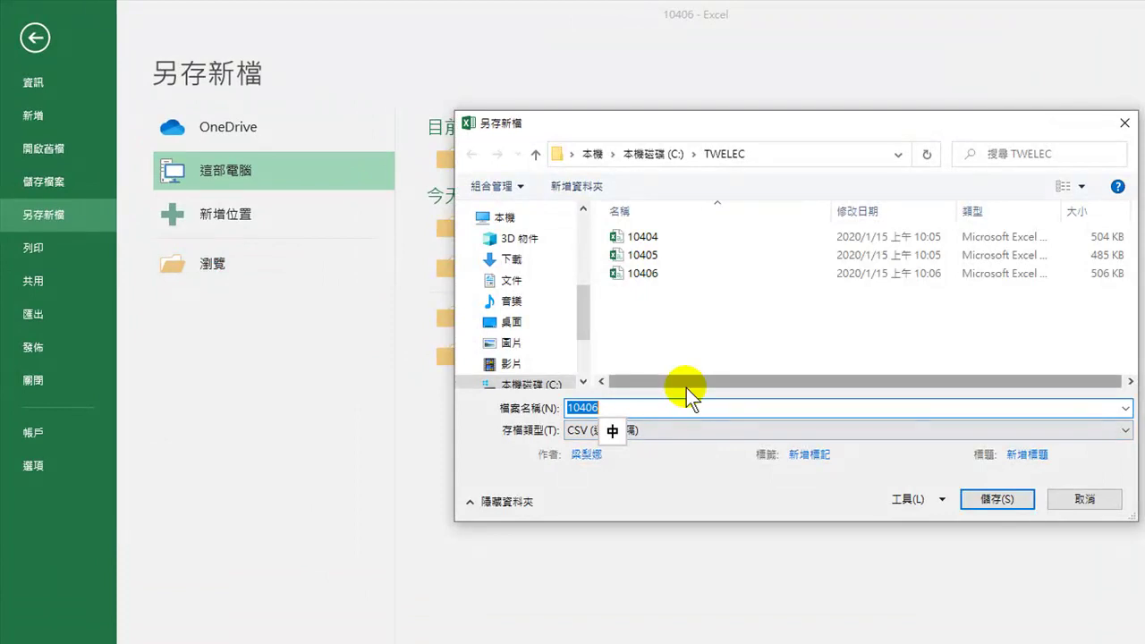
pyautogui.write('10407')
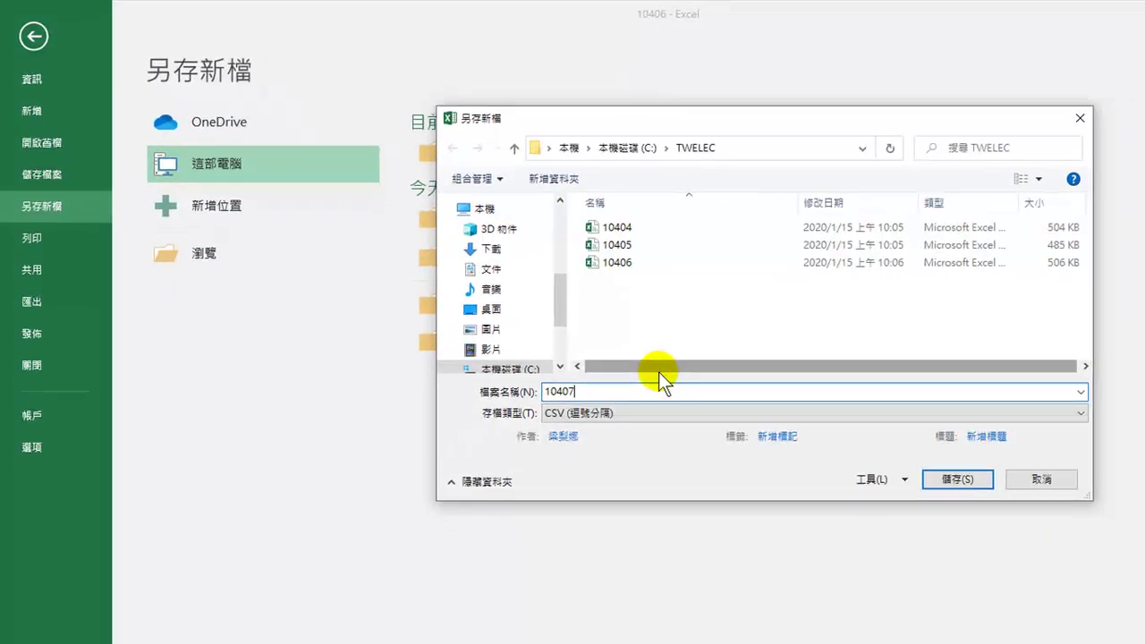
pyautogui.click(957, 479)
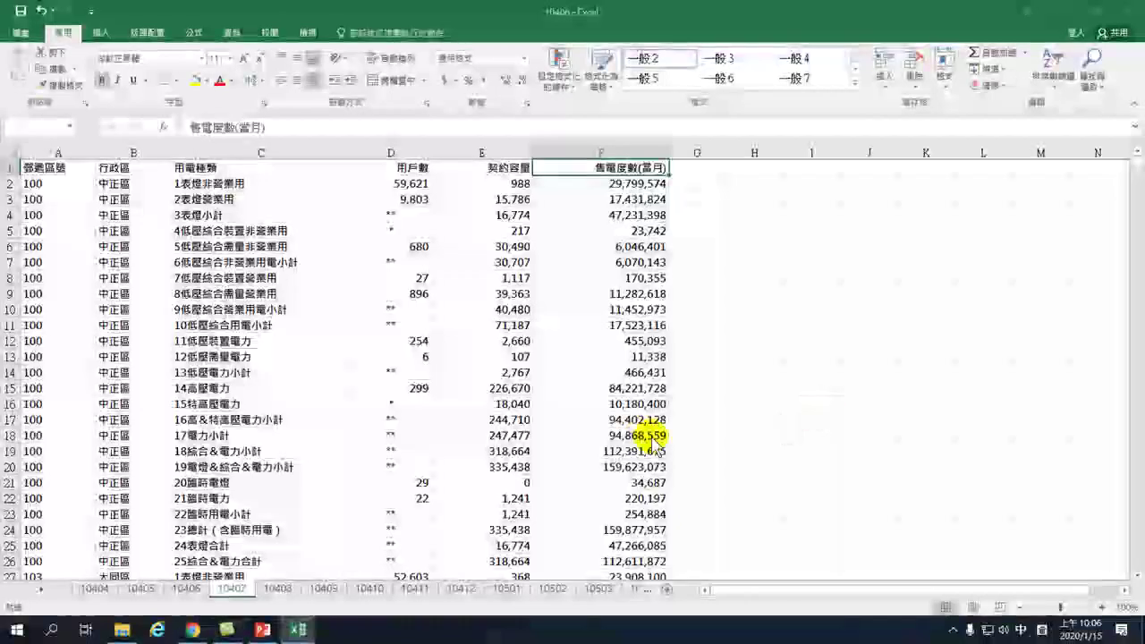
pyautogui.click(535, 366)
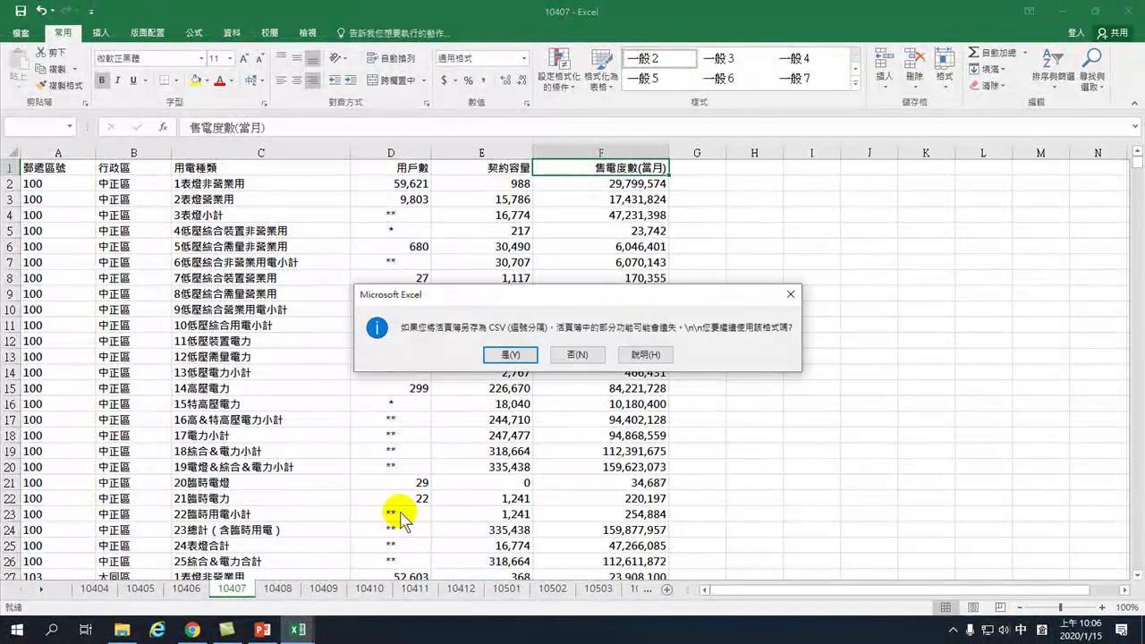
pyautogui.click(510, 355)
# Save sheet 10408 as CSV file 10408 in TWELEC, accepting both prompts
pyautogui.click(279, 589)
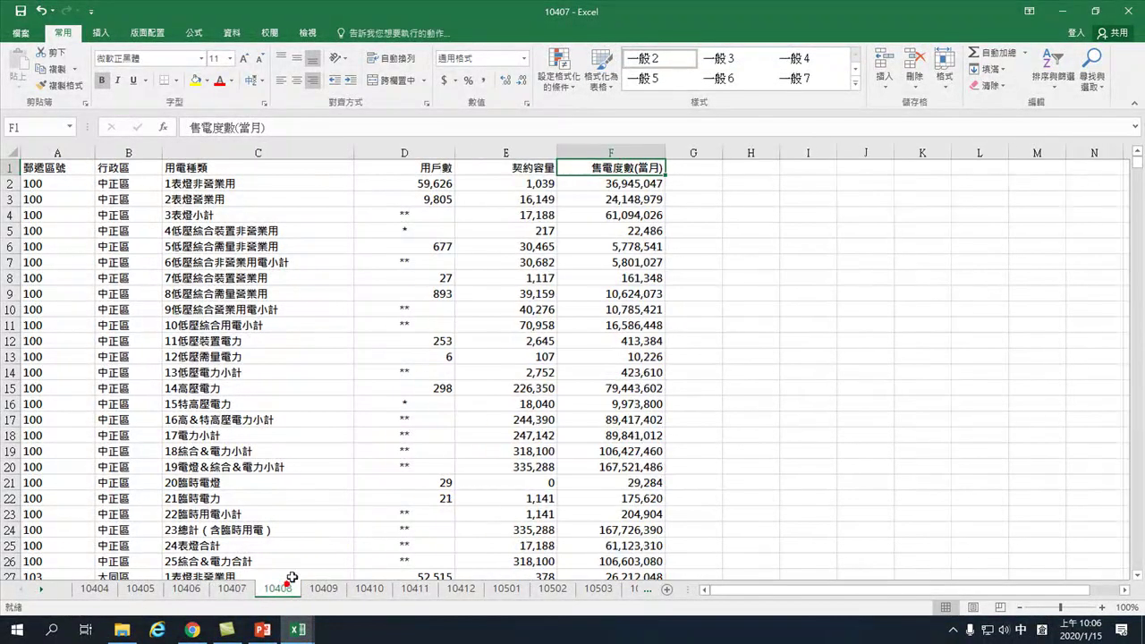
pyautogui.click(21, 32)
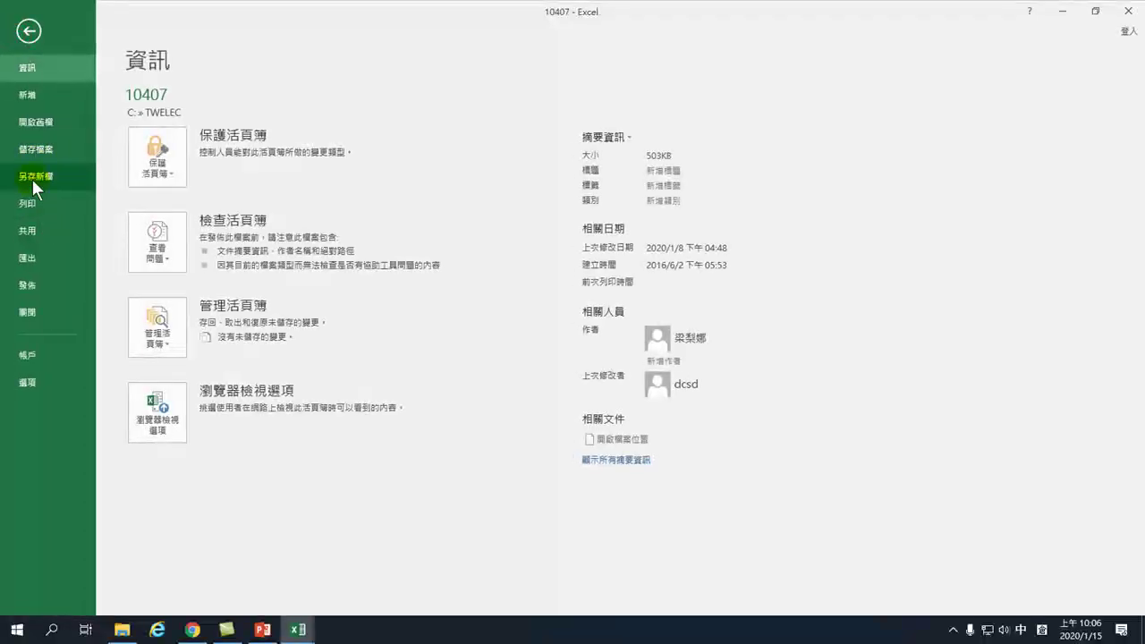
pyautogui.click(33, 179)
pyautogui.click(170, 218)
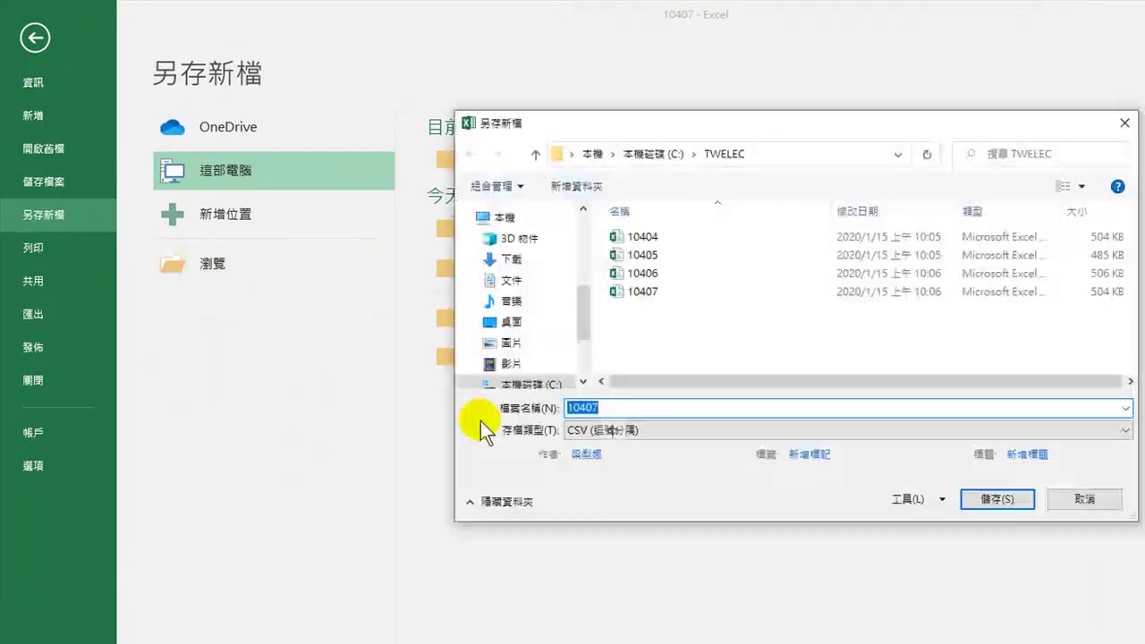
pyautogui.write('10408')
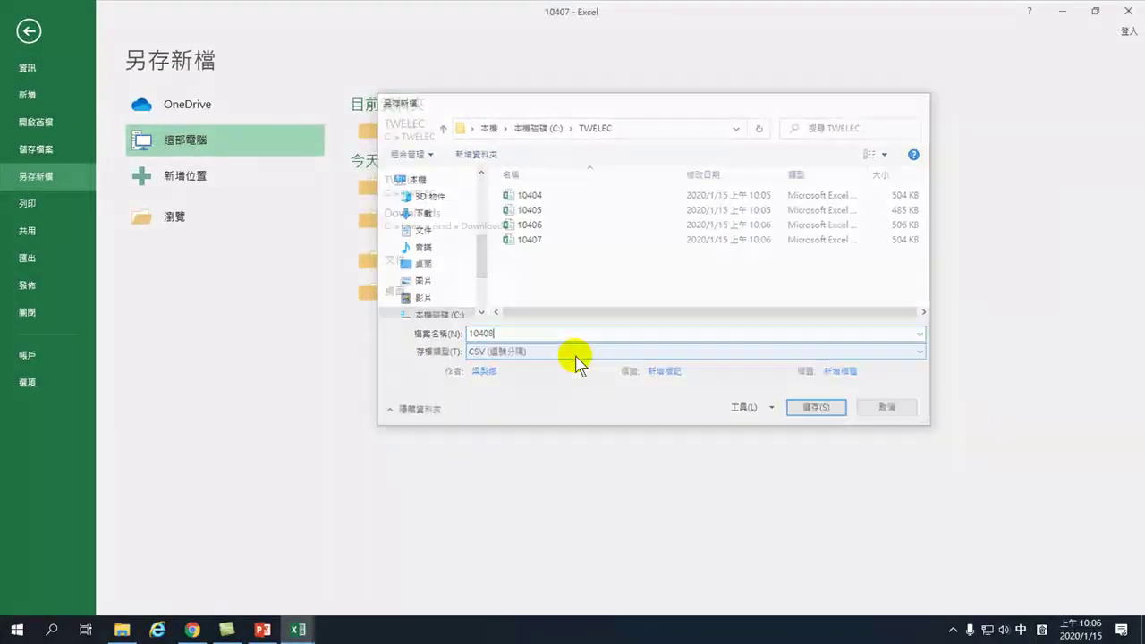
pyautogui.press('Return')
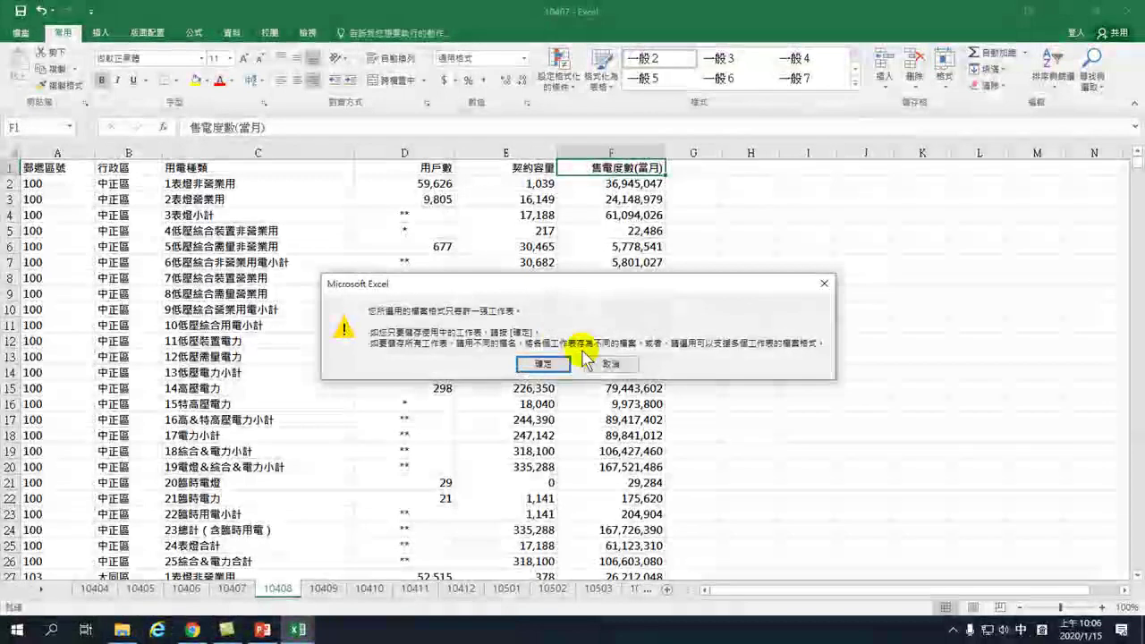
pyautogui.click(530, 362)
pyautogui.click(515, 355)
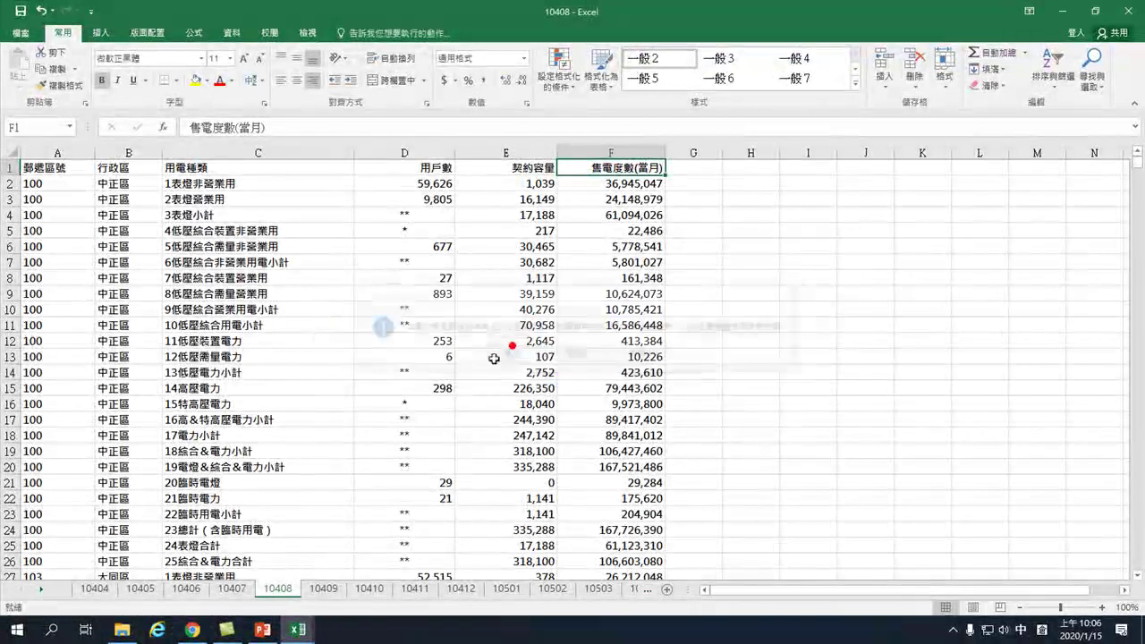
# Save sheet 10409 as CSV file 10409 in TWELEC, accepting both prompts
pyautogui.click(327, 587)
pyautogui.click(40, 34)
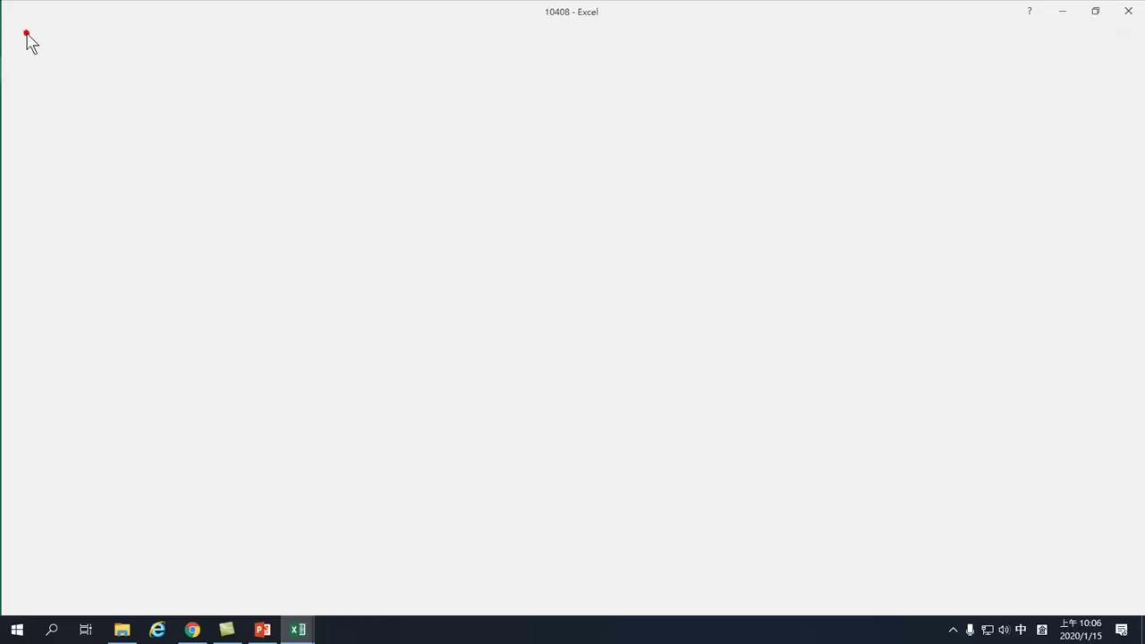
pyautogui.click(45, 177)
pyautogui.click(193, 232)
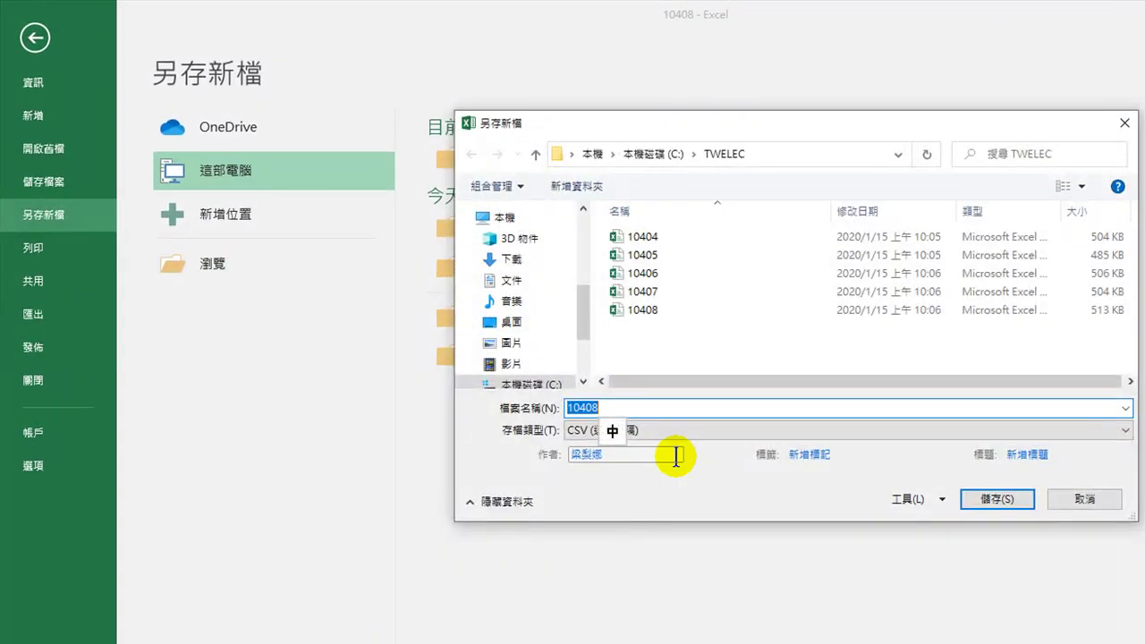
pyautogui.write('10409')
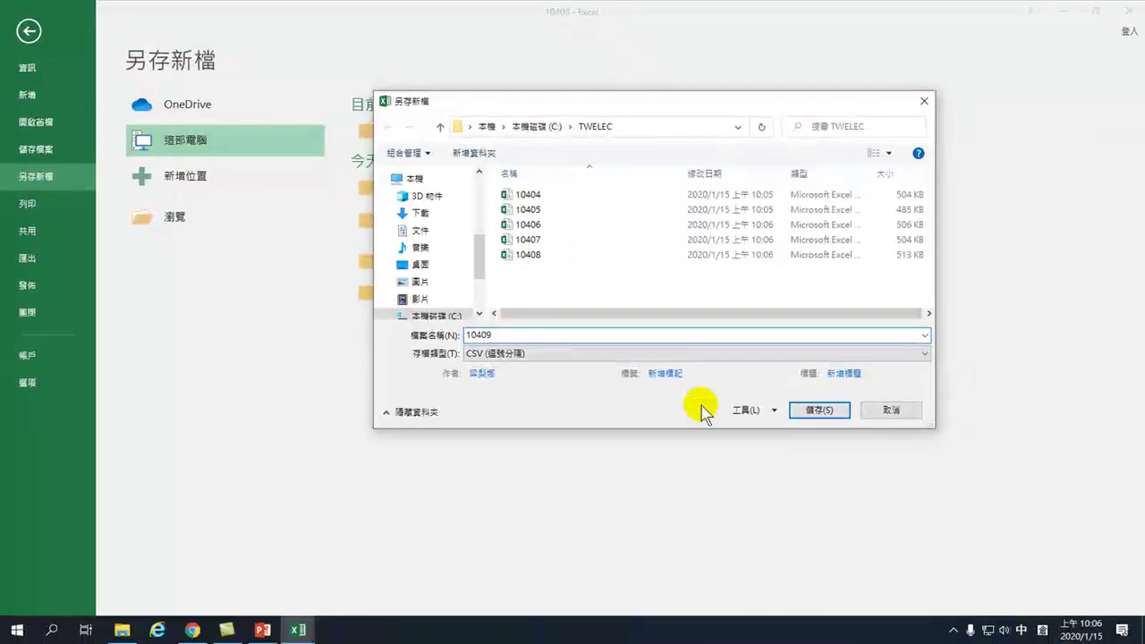
pyautogui.click(819, 410)
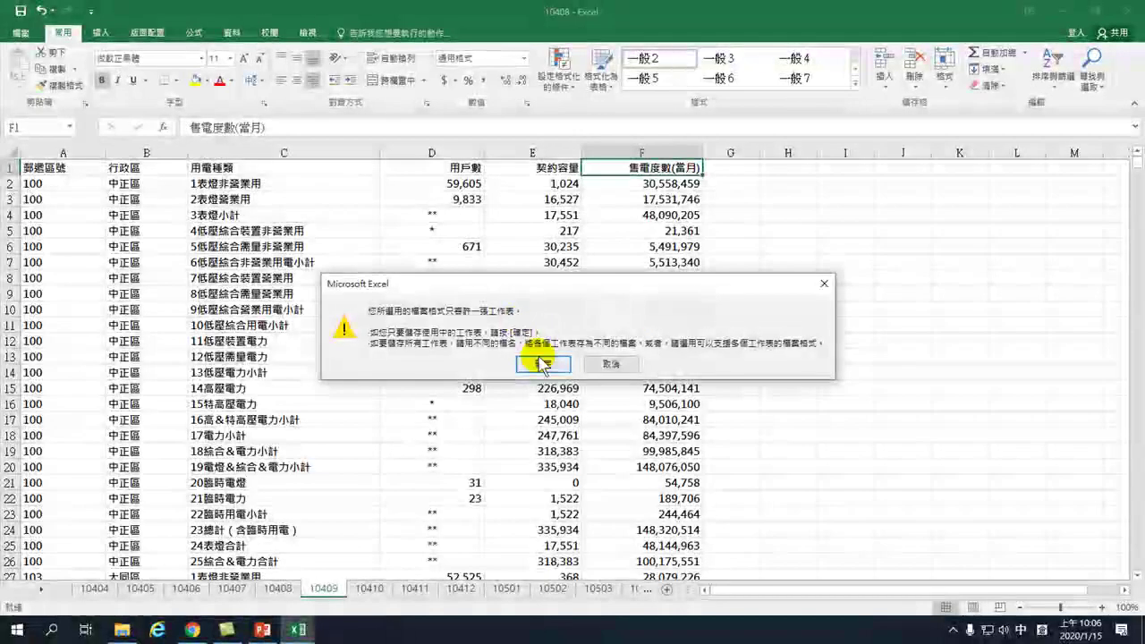
pyautogui.click(543, 364)
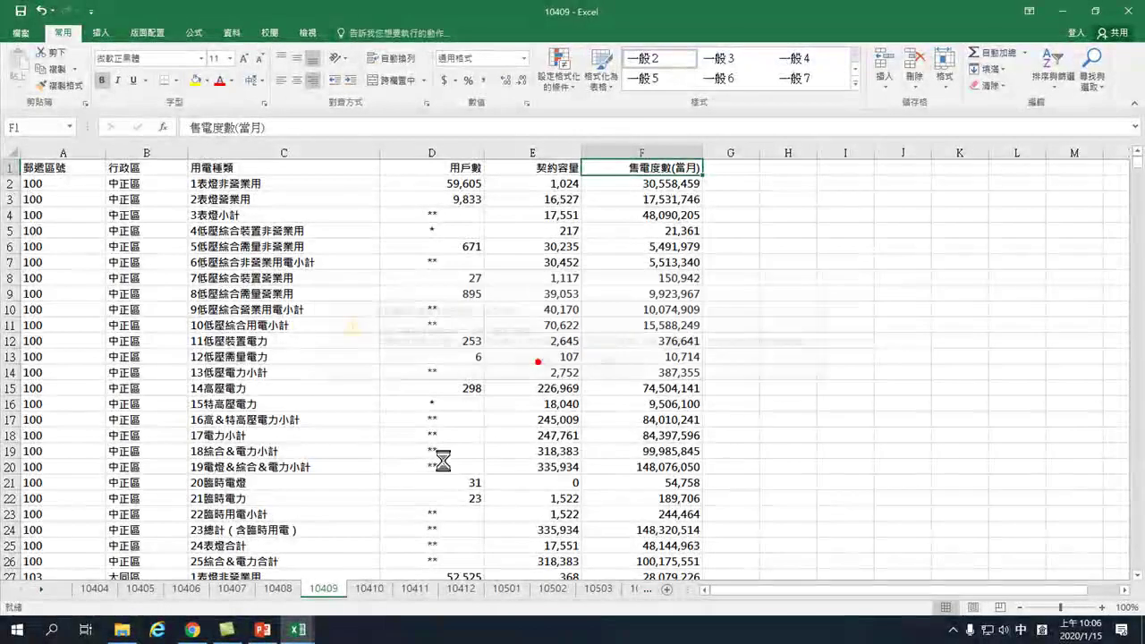
pyautogui.click(503, 356)
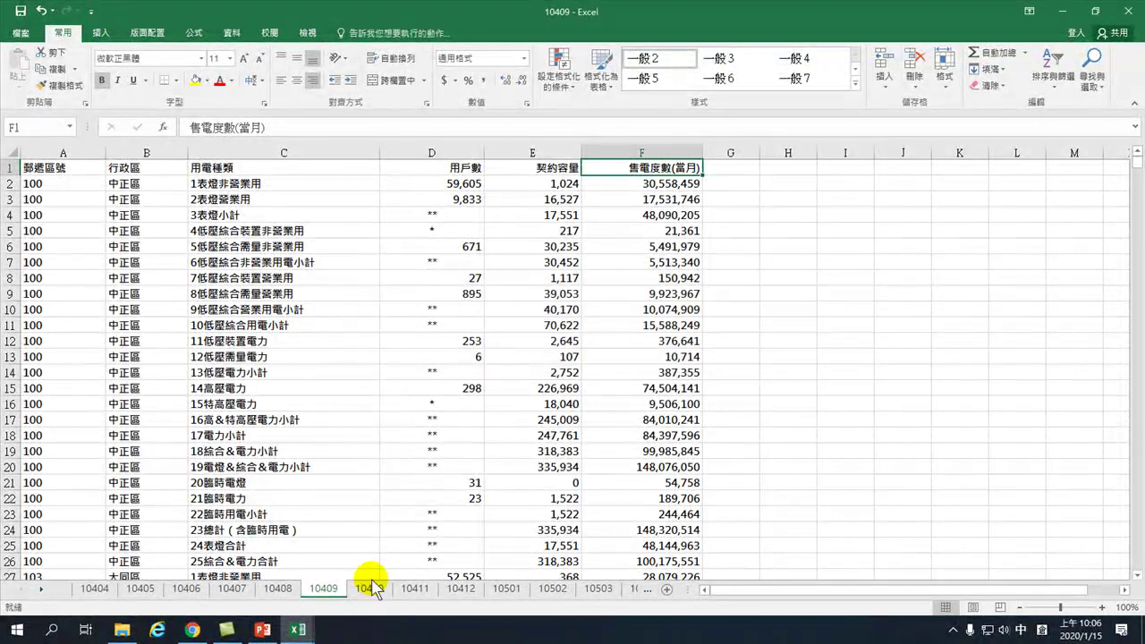
# Save sheet 10410 as CSV file 10410 in TWELEC, accepting both prompts
pyautogui.click(369, 588)
pyautogui.click(27, 33)
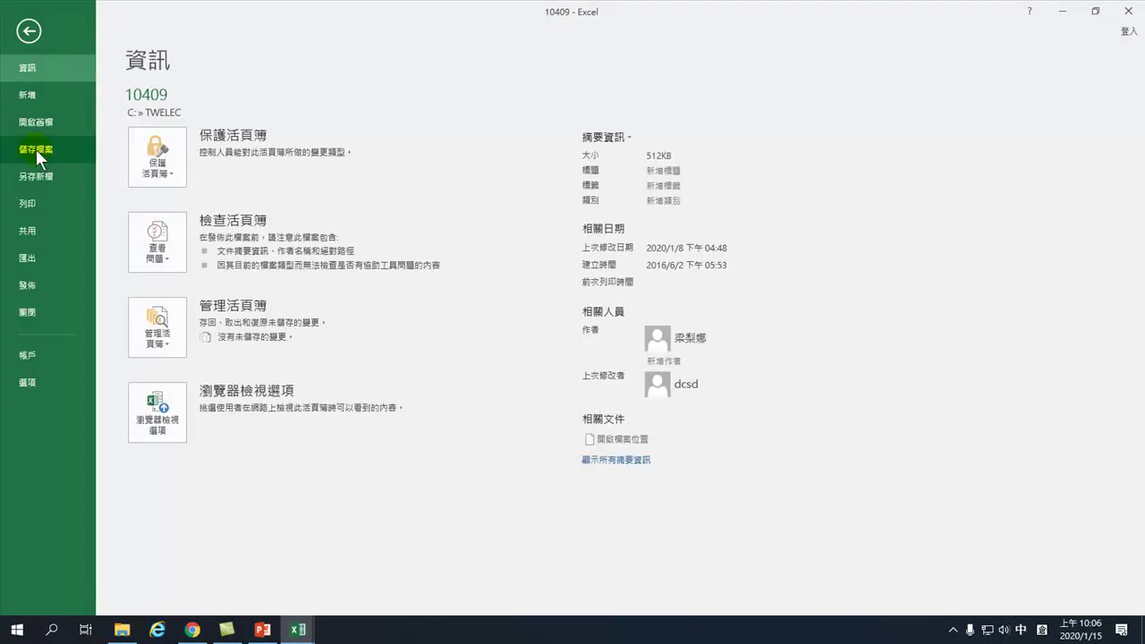
pyautogui.click(33, 175)
pyautogui.click(170, 225)
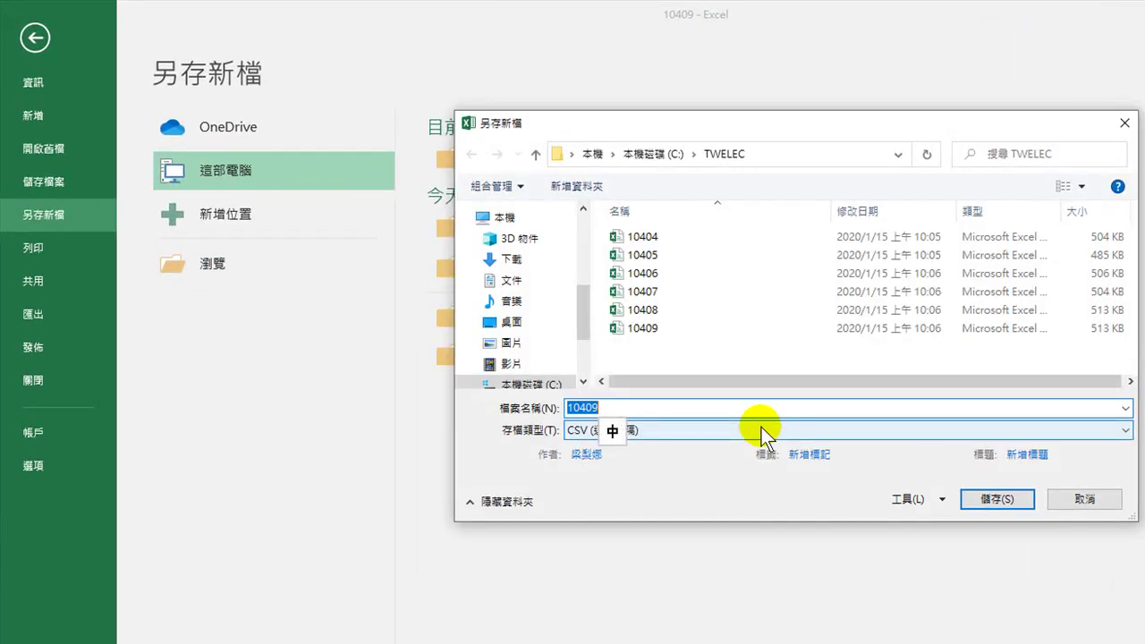
pyautogui.write('10410')
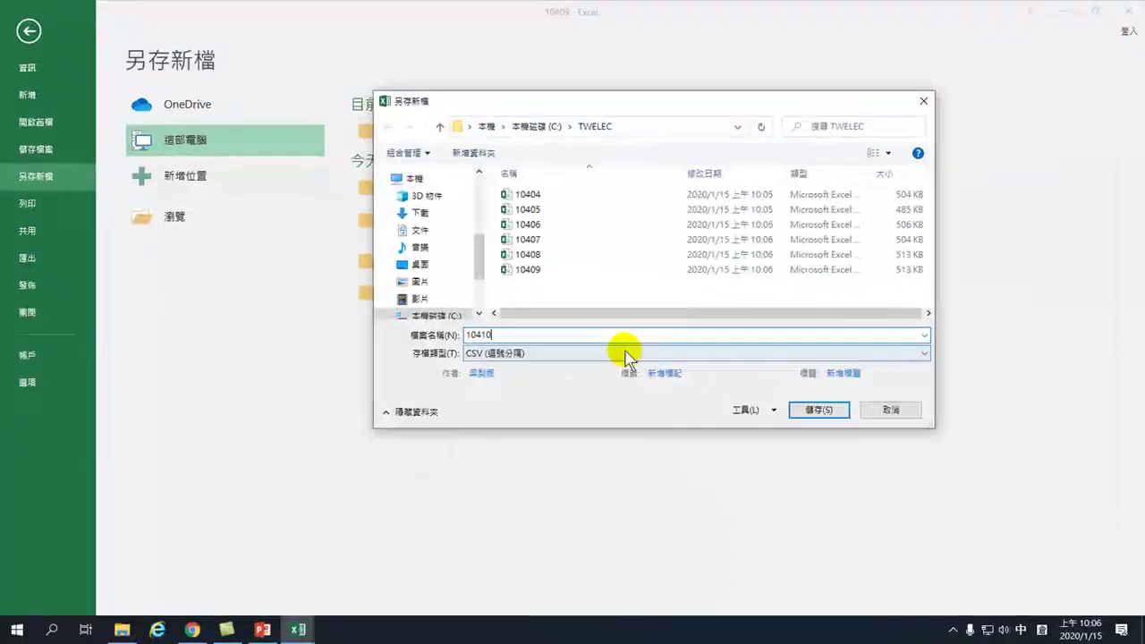
pyautogui.press('Return')
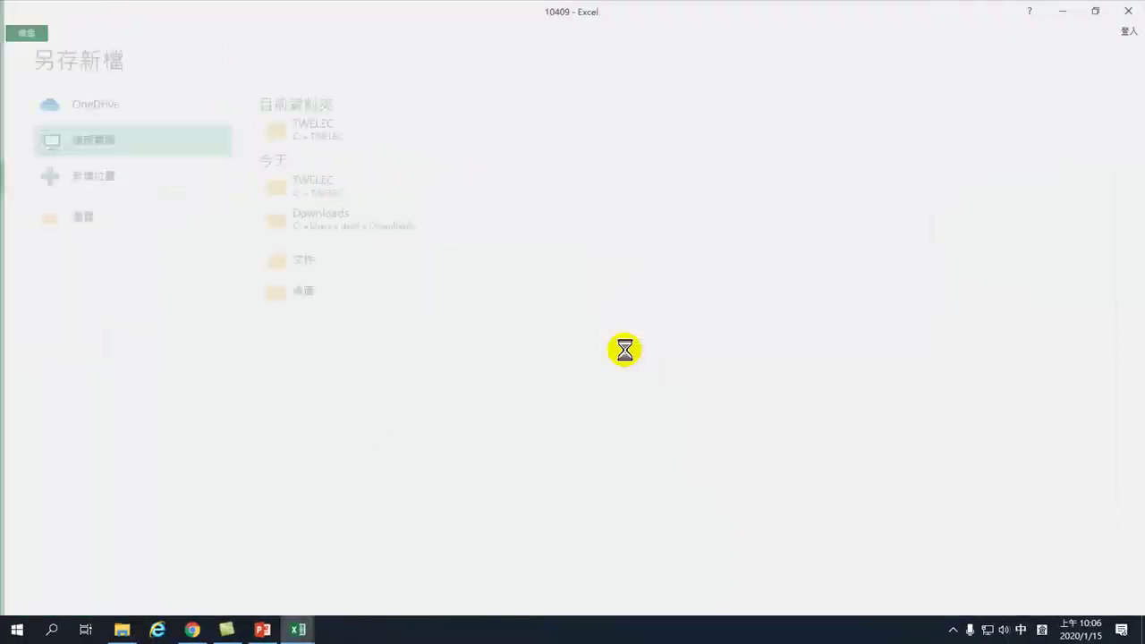
pyautogui.click(534, 362)
pyautogui.click(528, 362)
pyautogui.click(416, 590)
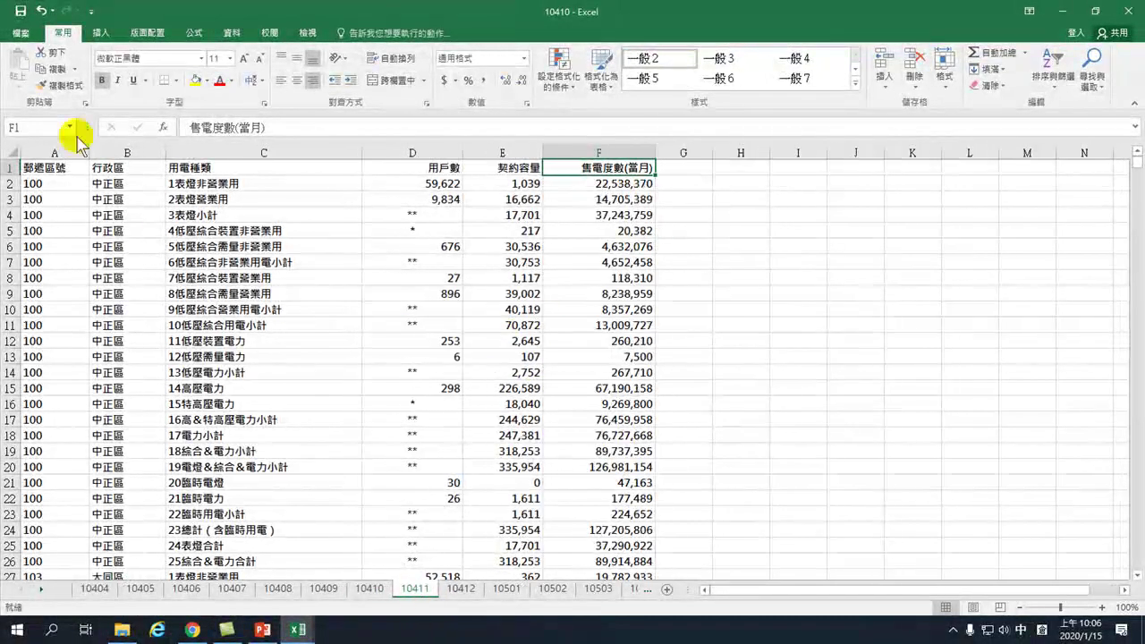
# Save sheet 10411 as CSV file 10411 in TWELEC, accepting both prompts
pyautogui.click(21, 34)
pyautogui.click(27, 174)
pyautogui.click(185, 207)
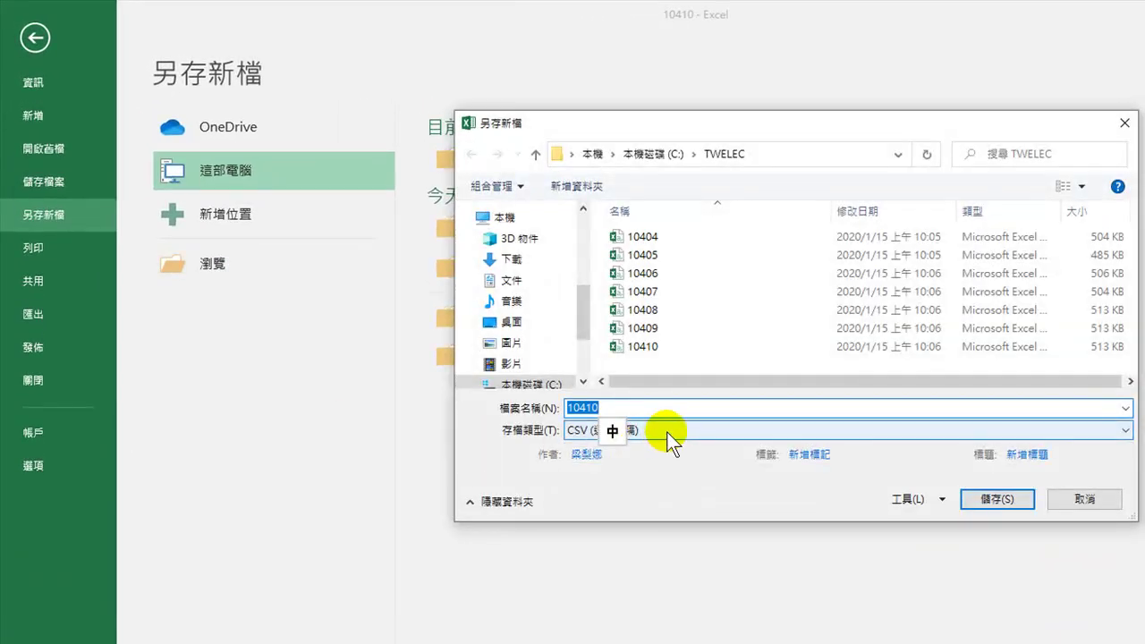
pyautogui.write('10411')
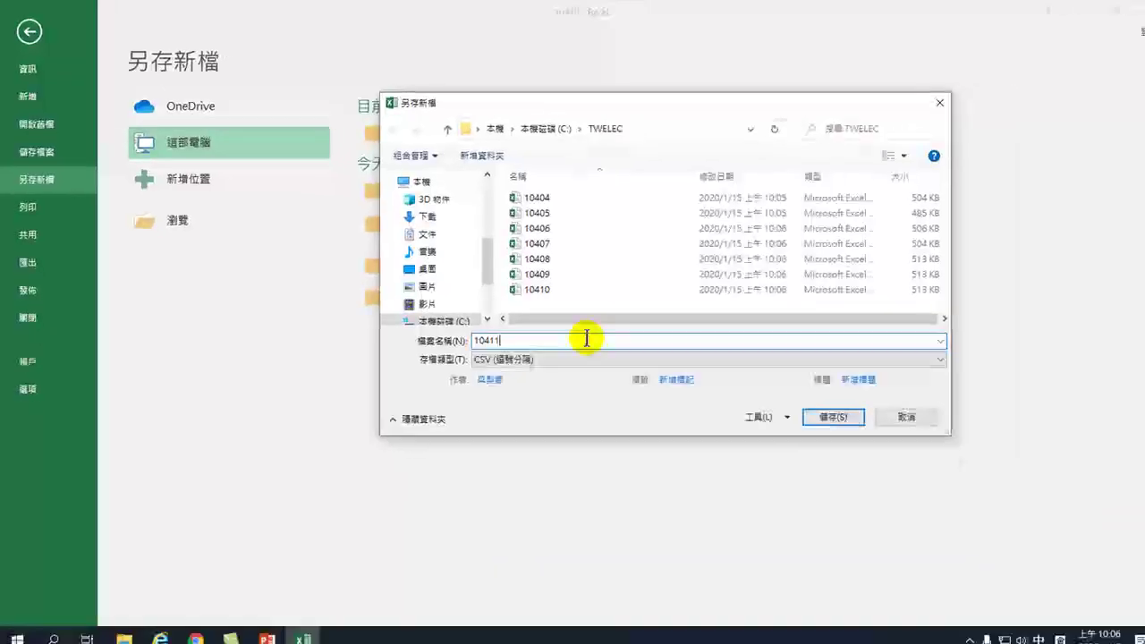
pyautogui.press('Return')
pyautogui.click(543, 363)
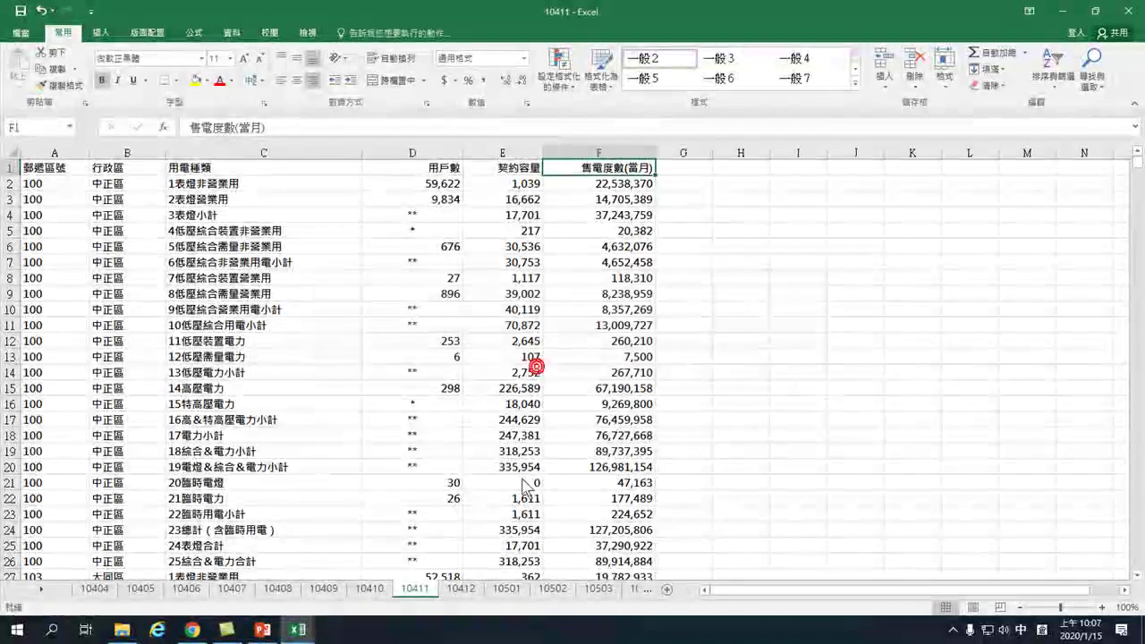
pyautogui.click(508, 354)
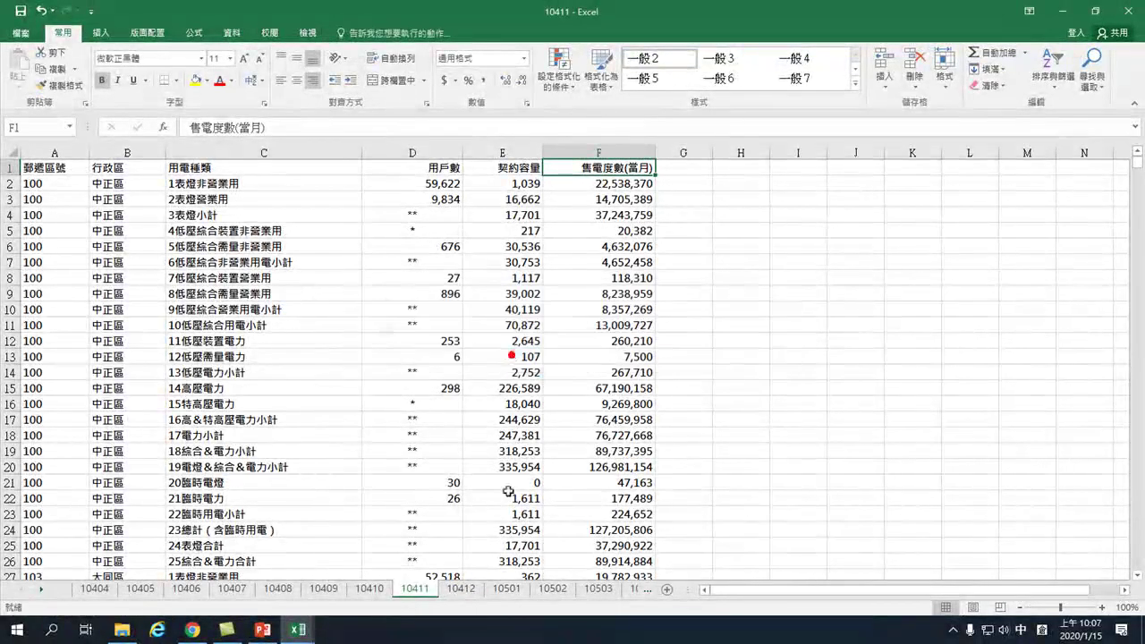
# Save sheet 10412 as CSV file 10412 in TWELEC, keeping only the active sheet
pyautogui.click(459, 590)
pyautogui.click(36, 33)
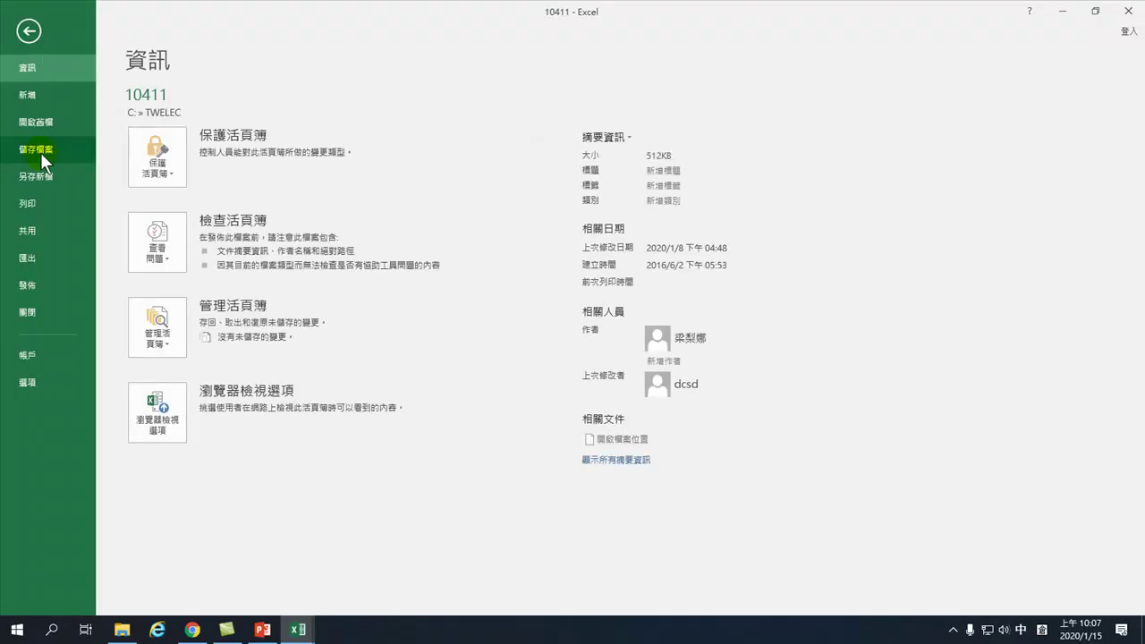
pyautogui.click(40, 177)
pyautogui.click(162, 223)
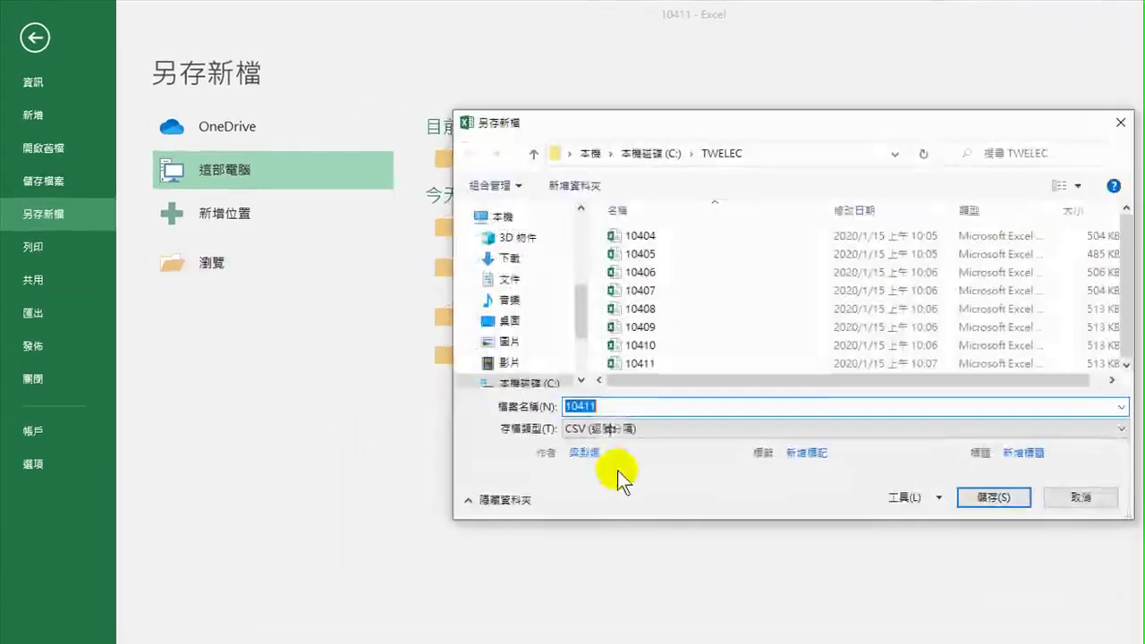
pyautogui.write('10412')
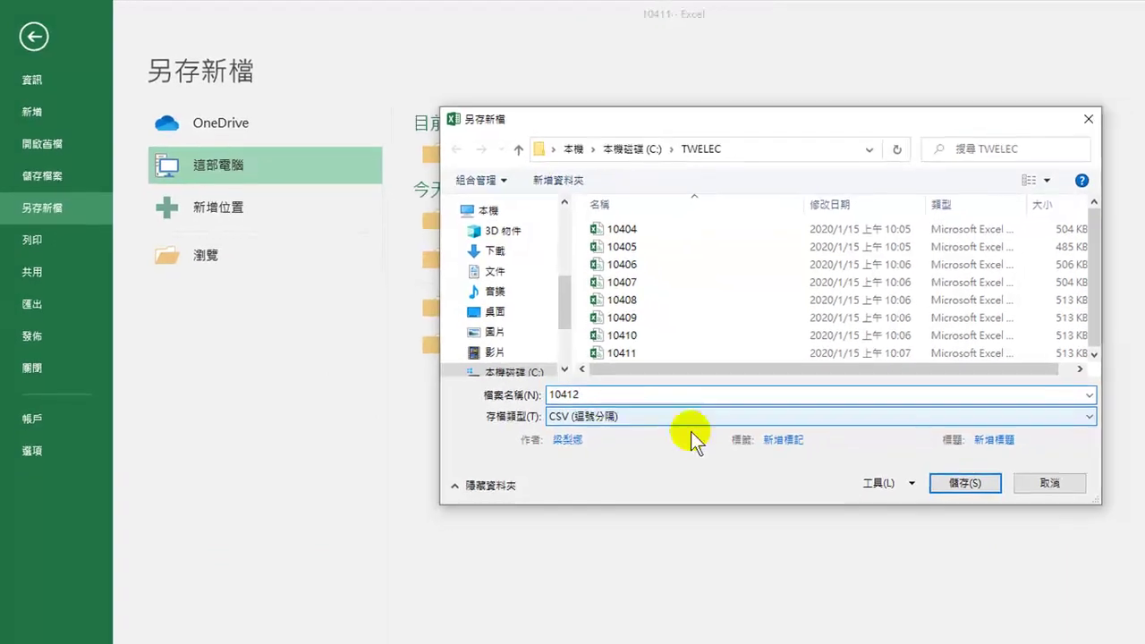
pyautogui.click(965, 483)
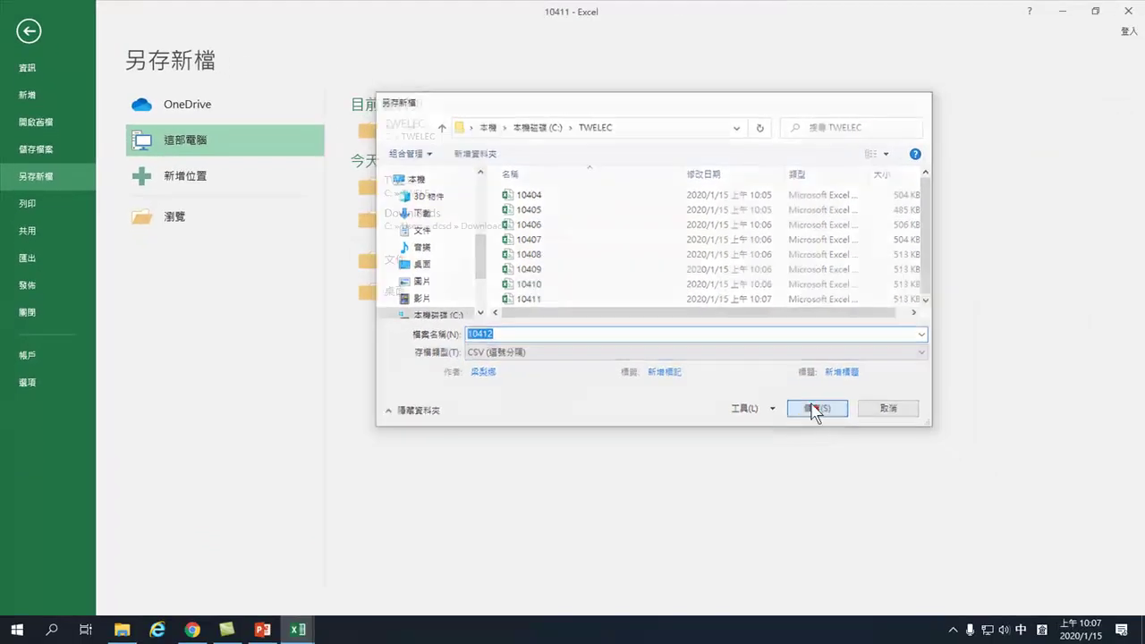
pyautogui.click(540, 363)
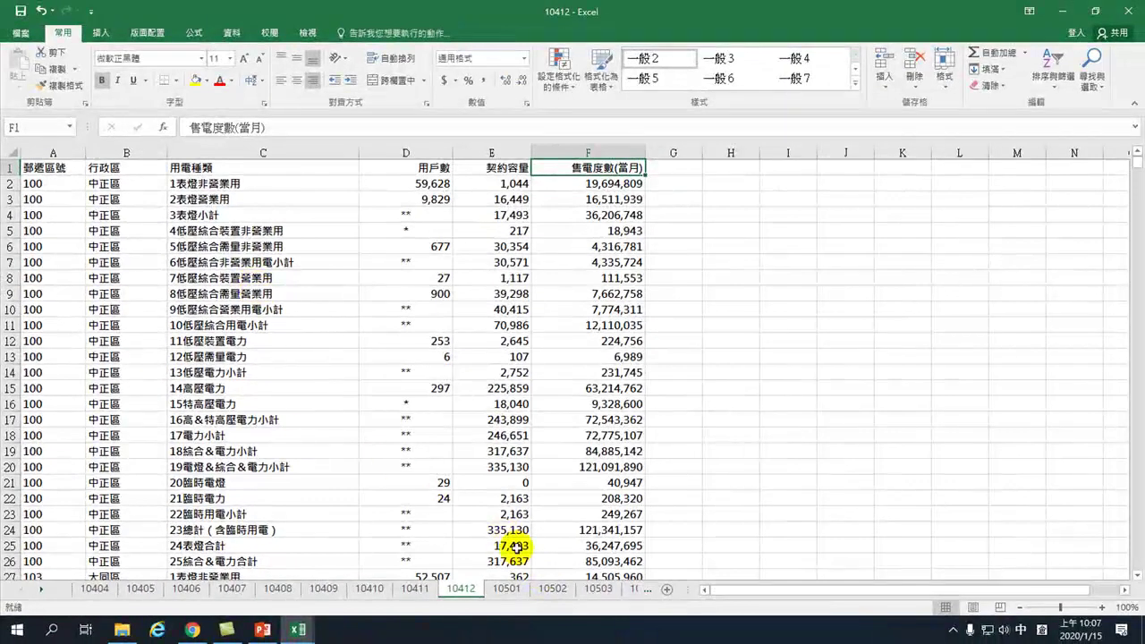
# Select sheet 10501 and start a Save As, then cancel that first attempt
pyautogui.click(506, 589)
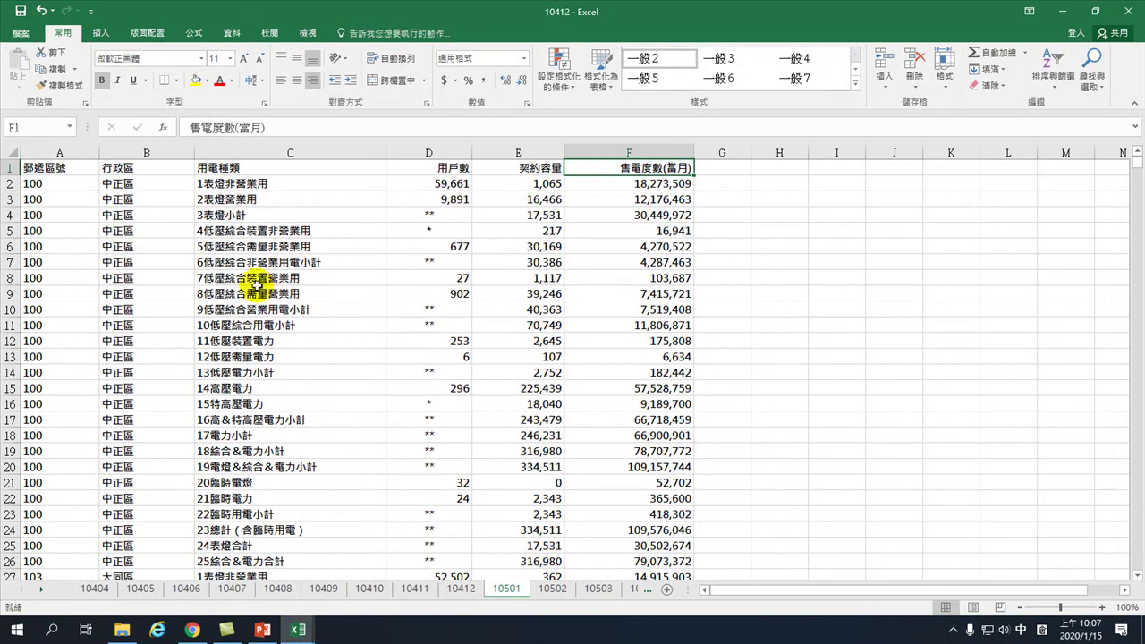
pyautogui.click(21, 33)
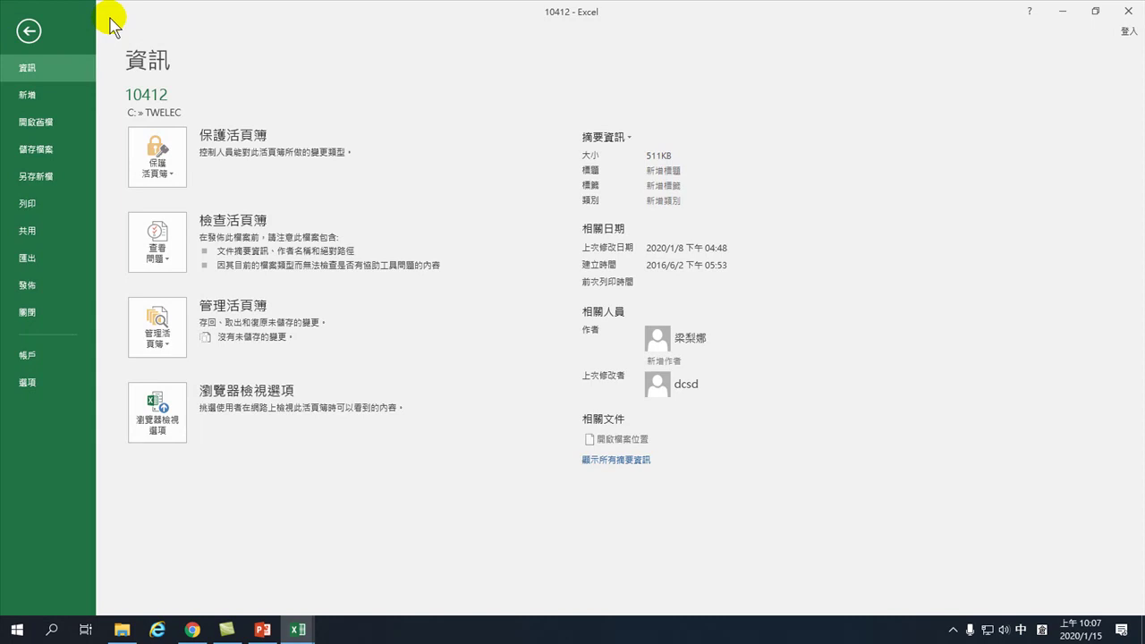
pyautogui.click(49, 183)
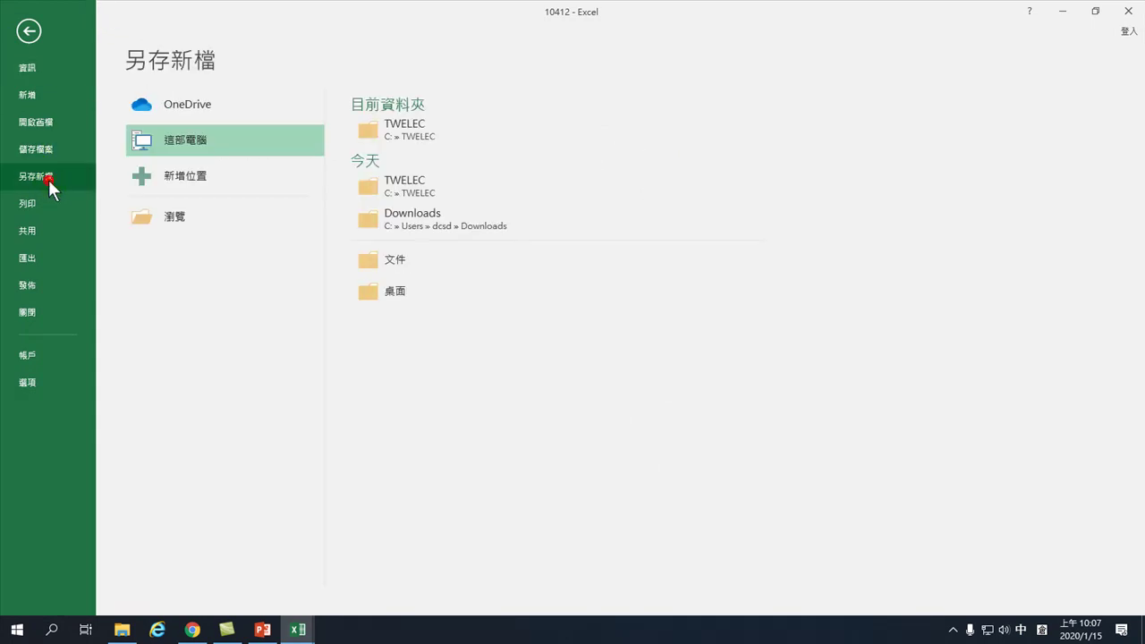
pyautogui.click(179, 218)
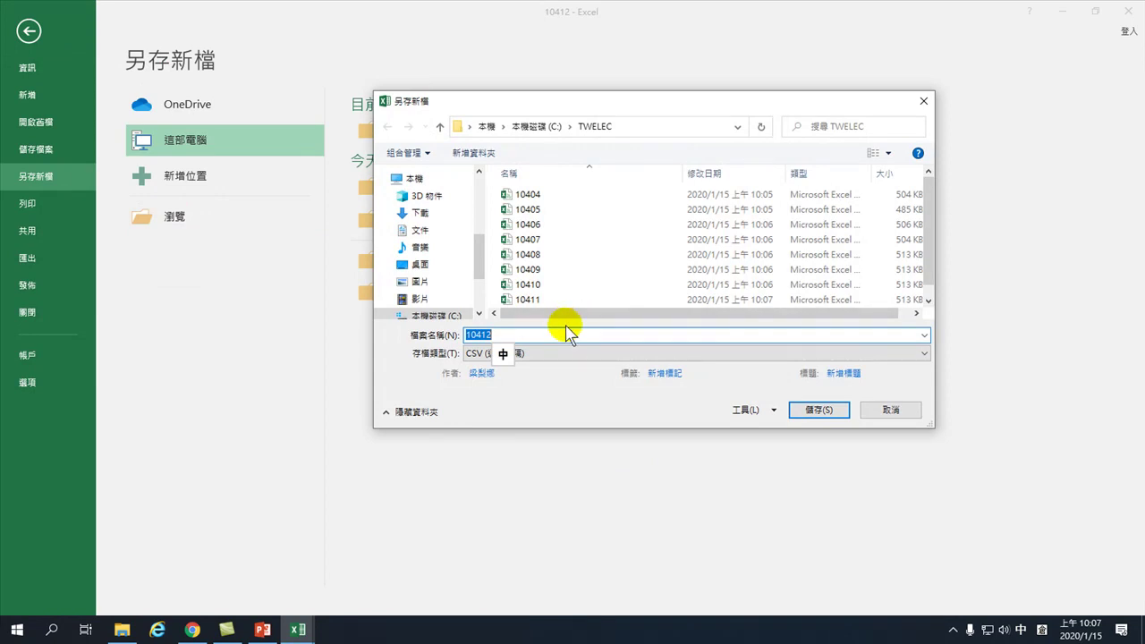
pyautogui.click(893, 410)
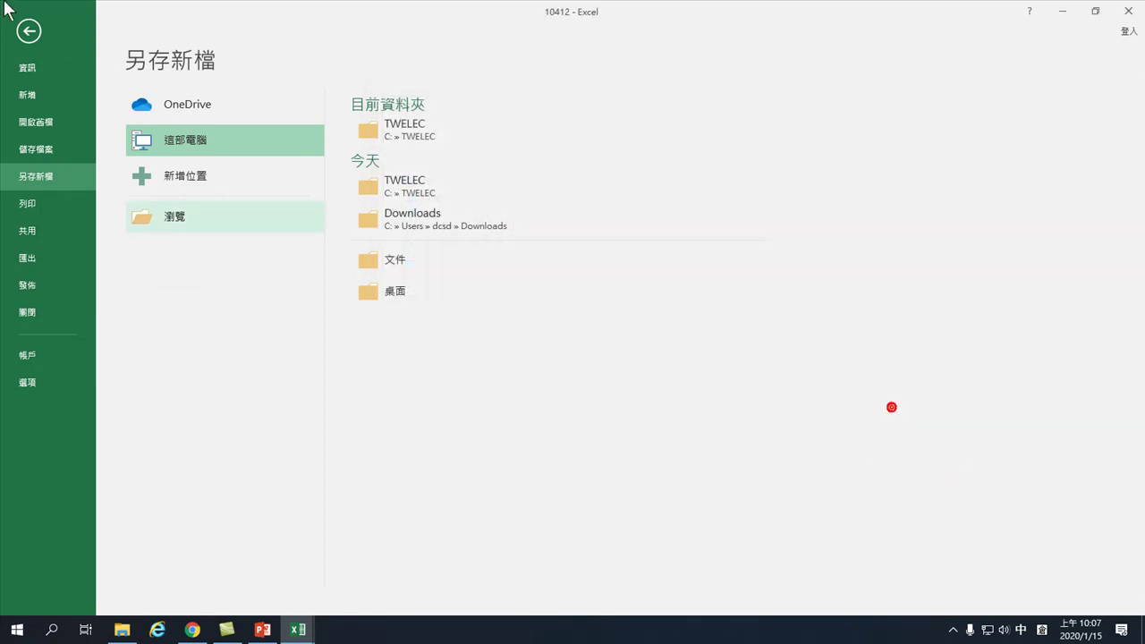
pyautogui.click(29, 32)
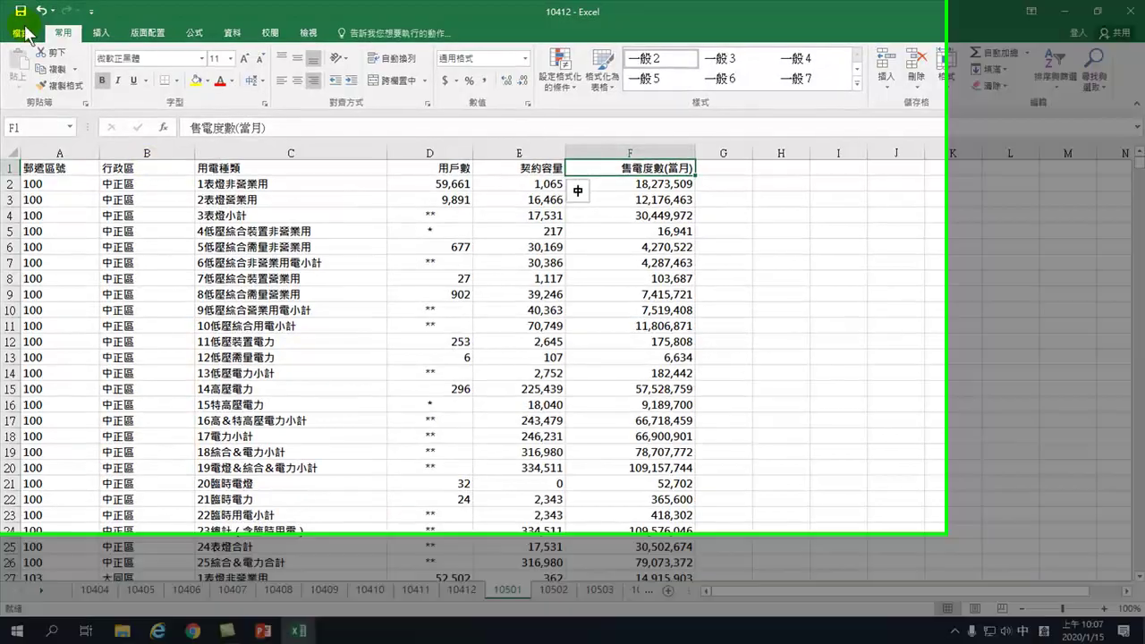
# Save sheet 10501 as CSV file 10501 in TWELEC, accepting both prompts
pyautogui.click(27, 33)
pyautogui.click(36, 202)
pyautogui.click(238, 254)
pyautogui.write('1050')
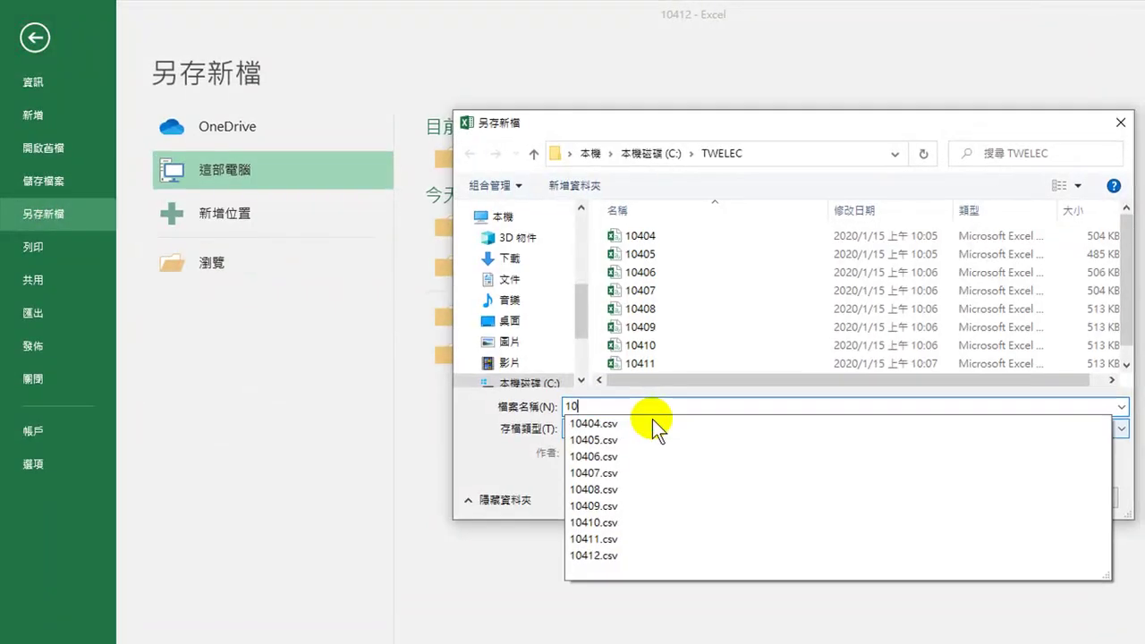
pyautogui.write('1')
pyautogui.press('Return')
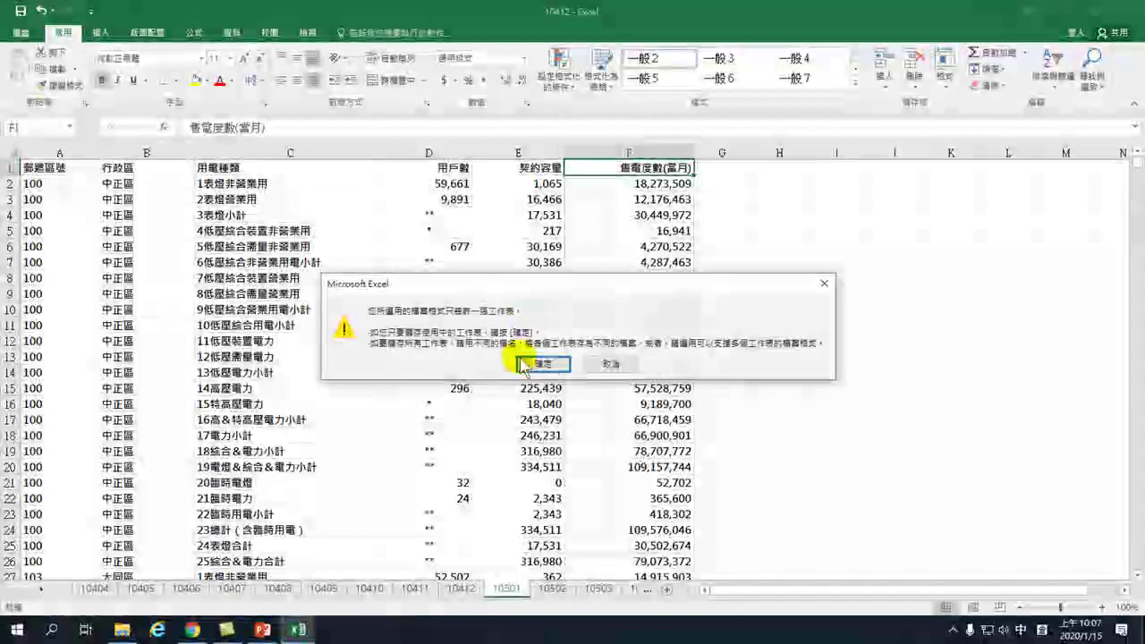
pyautogui.click(543, 363)
pyautogui.click(525, 497)
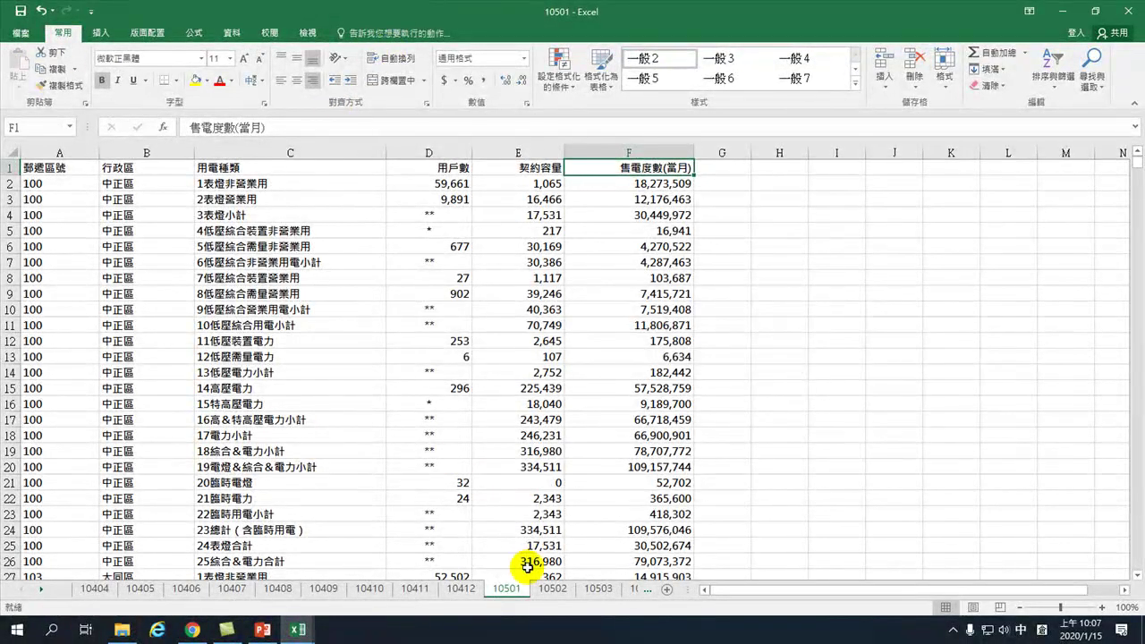
# Save sheet 10502 as CSV file 10502 in TWELEC, accepting both prompts
pyautogui.click(550, 589)
pyautogui.click(20, 32)
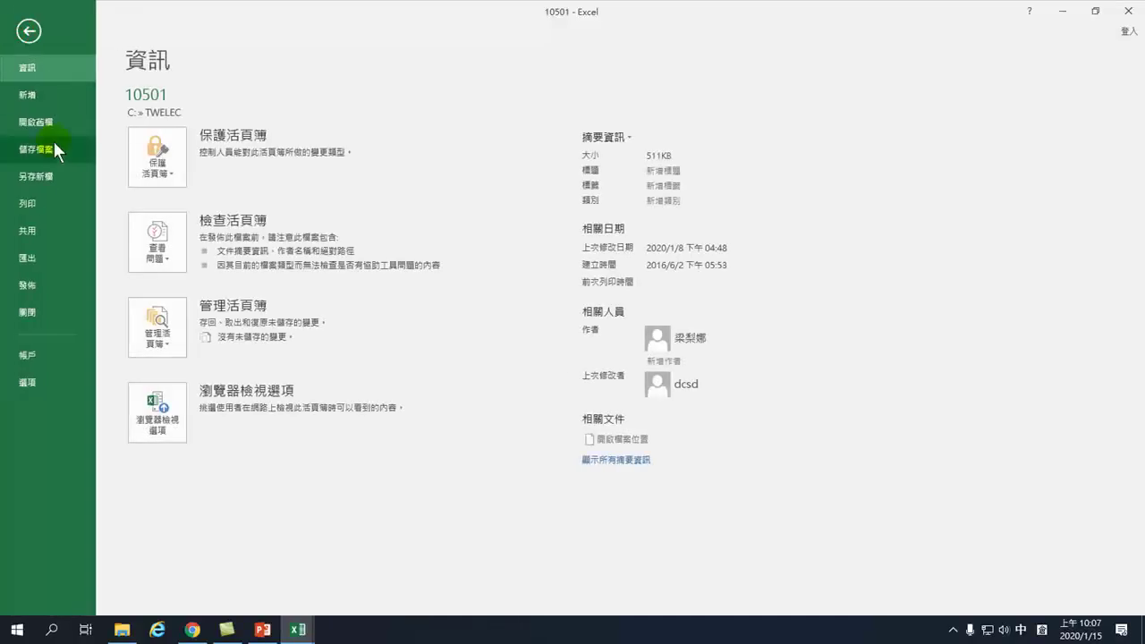
pyautogui.click(31, 176)
pyautogui.click(215, 221)
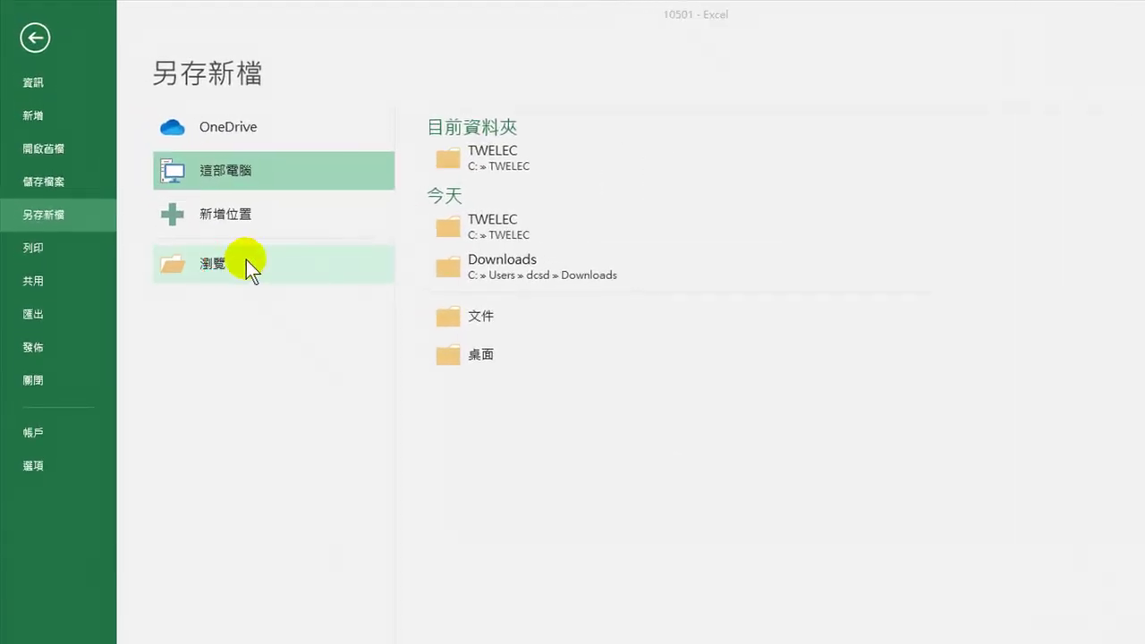
pyautogui.write('10502')
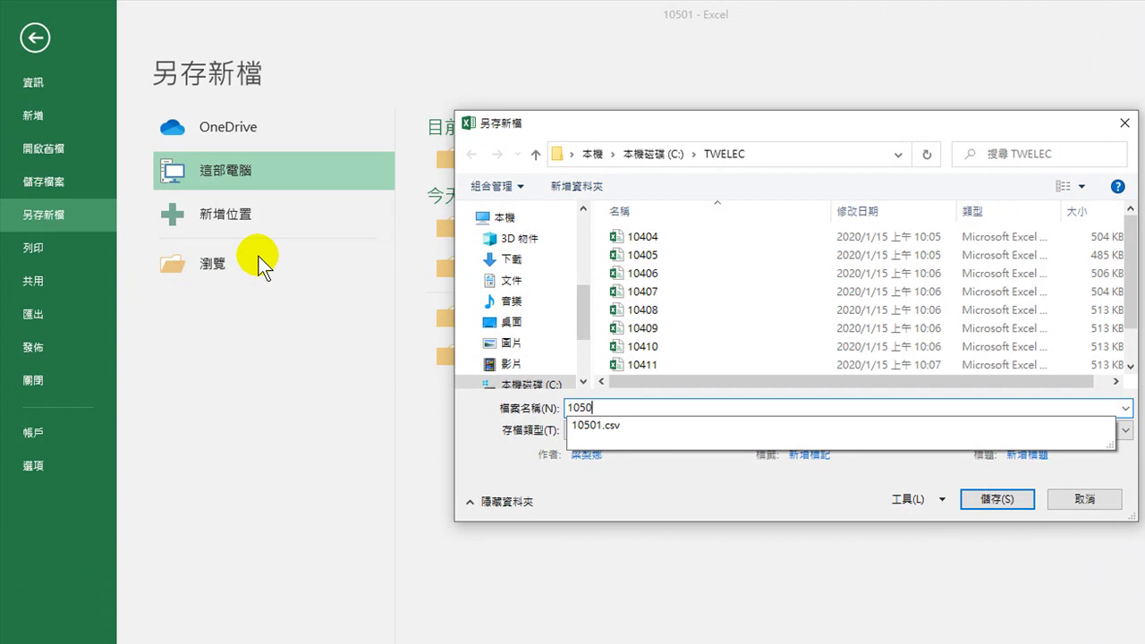
pyautogui.click(993, 498)
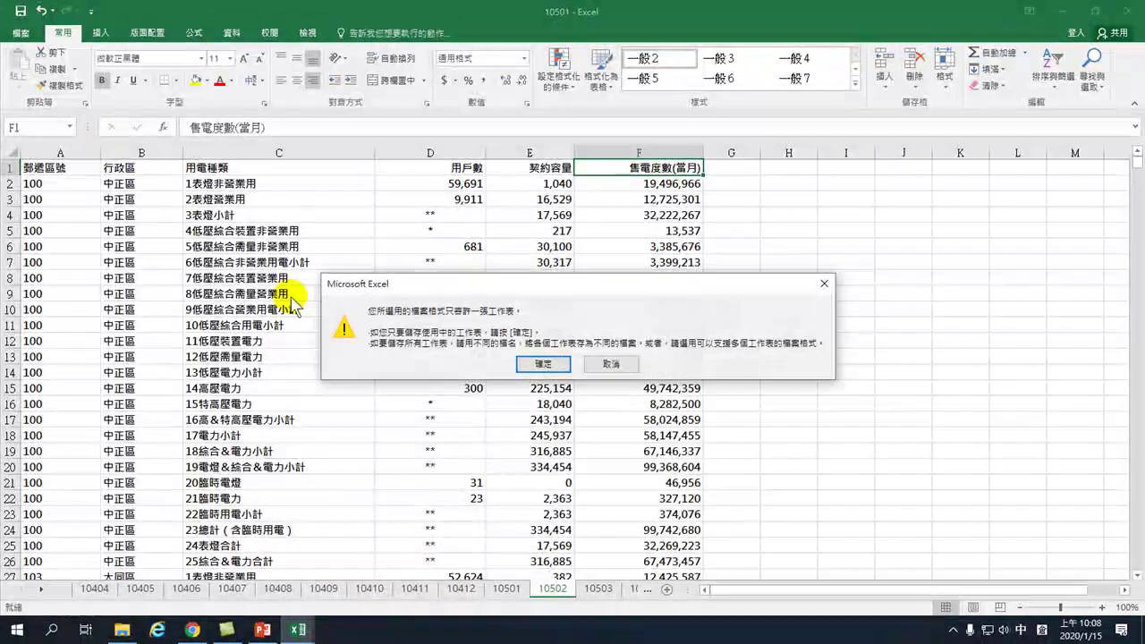
pyautogui.click(543, 363)
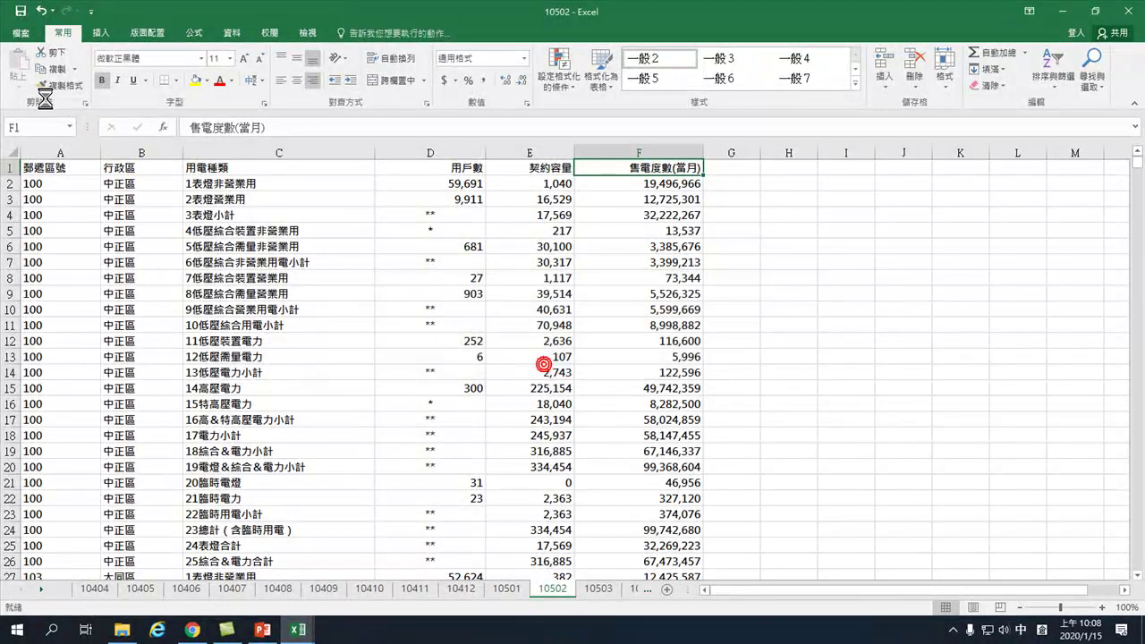
pyautogui.click(508, 355)
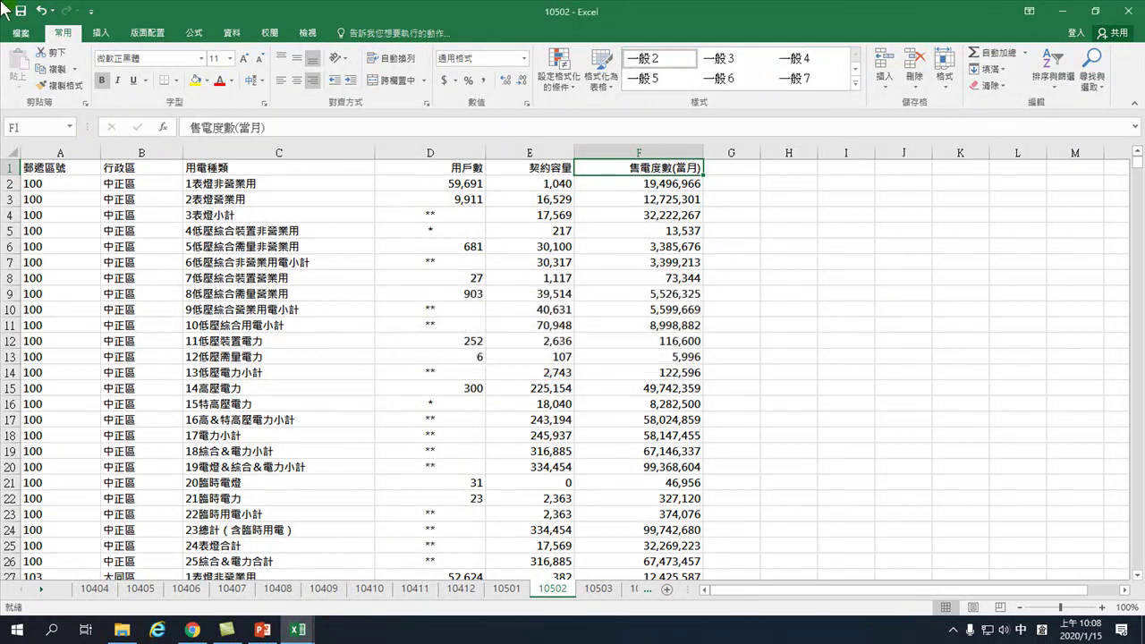
# Save the still-active sheet 10502 again as CSV file 10503 in TWELEC
pyautogui.click(21, 36)
pyautogui.click(45, 171)
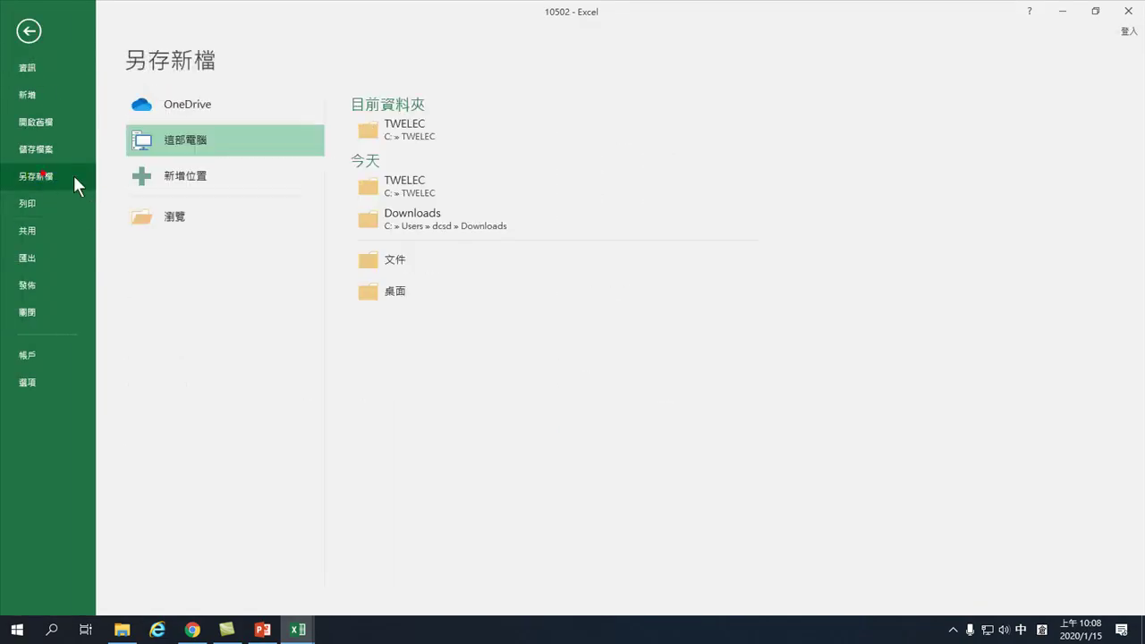
pyautogui.click(171, 214)
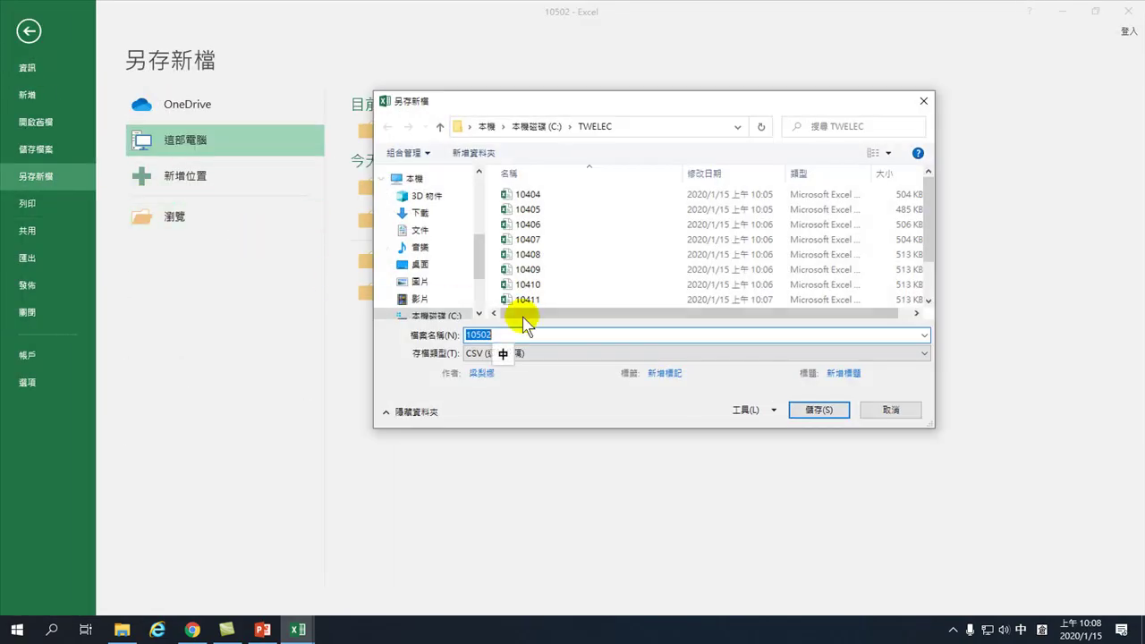
pyautogui.write('10503')
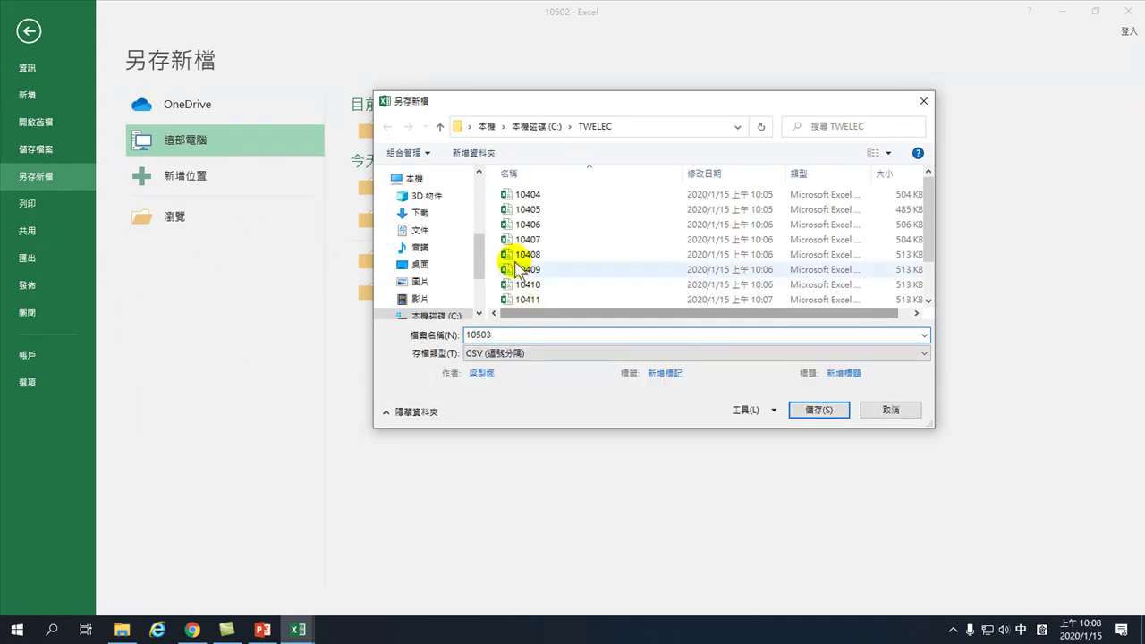
pyautogui.click(818, 410)
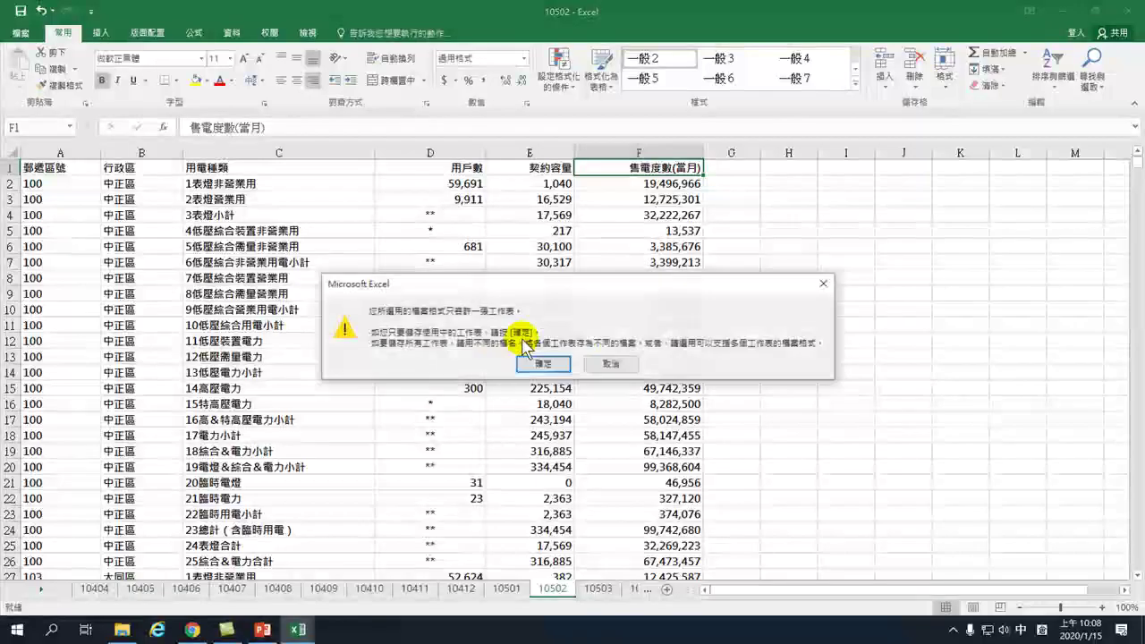
pyautogui.click(541, 359)
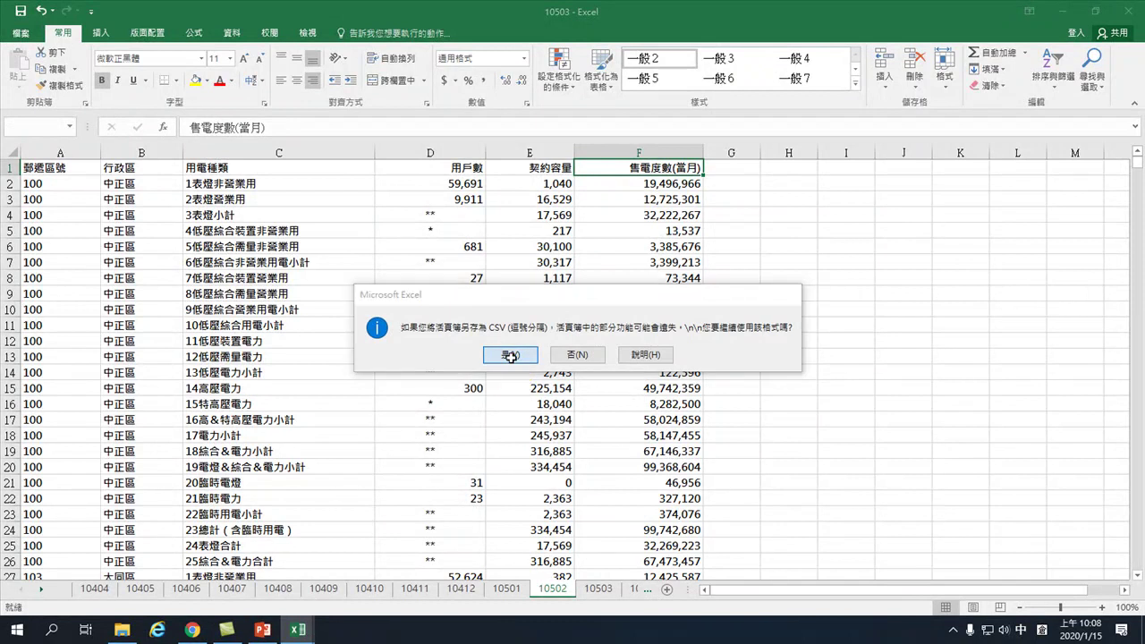
pyautogui.click(515, 353)
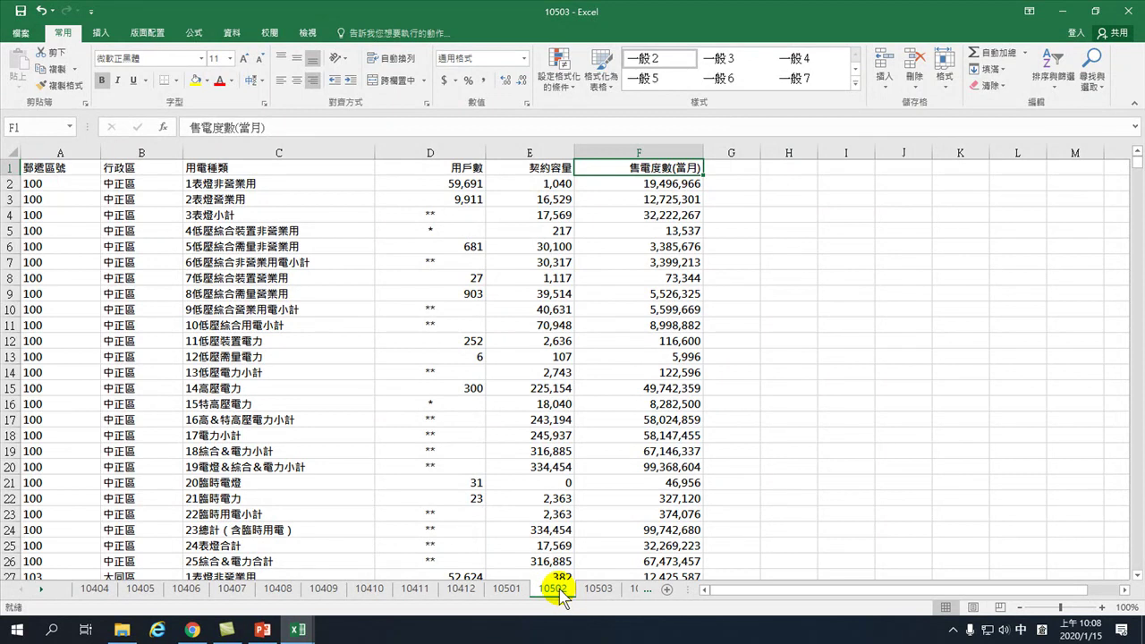
# Try to delete 10503 from C:\TWELEC, then cancel because Excel still has it open
pyautogui.click(121, 629)
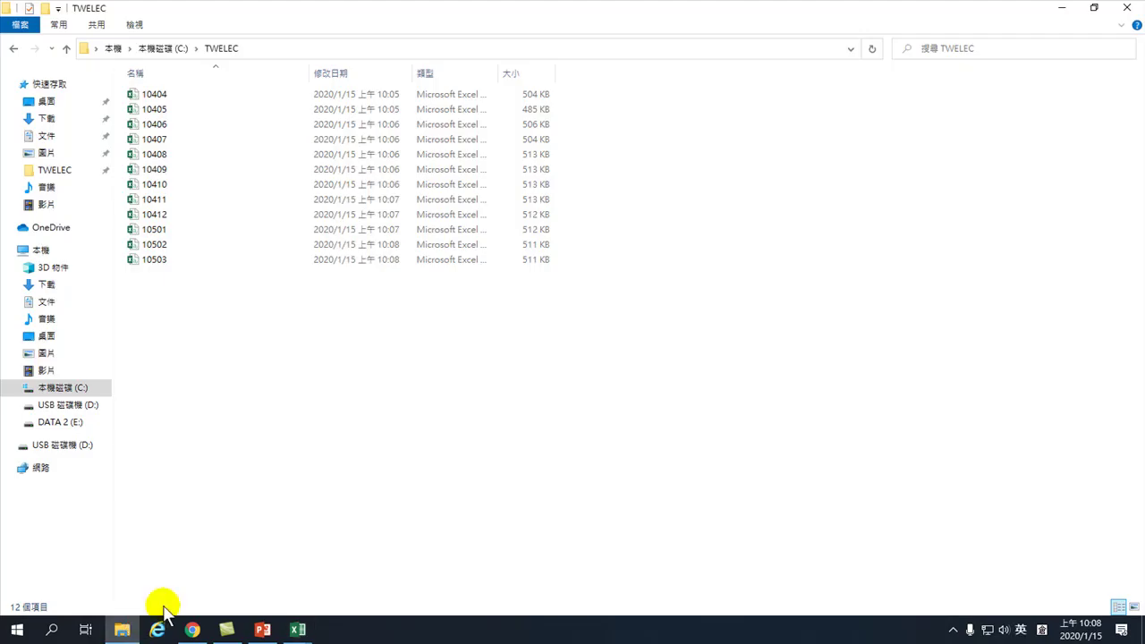
pyautogui.click(165, 260)
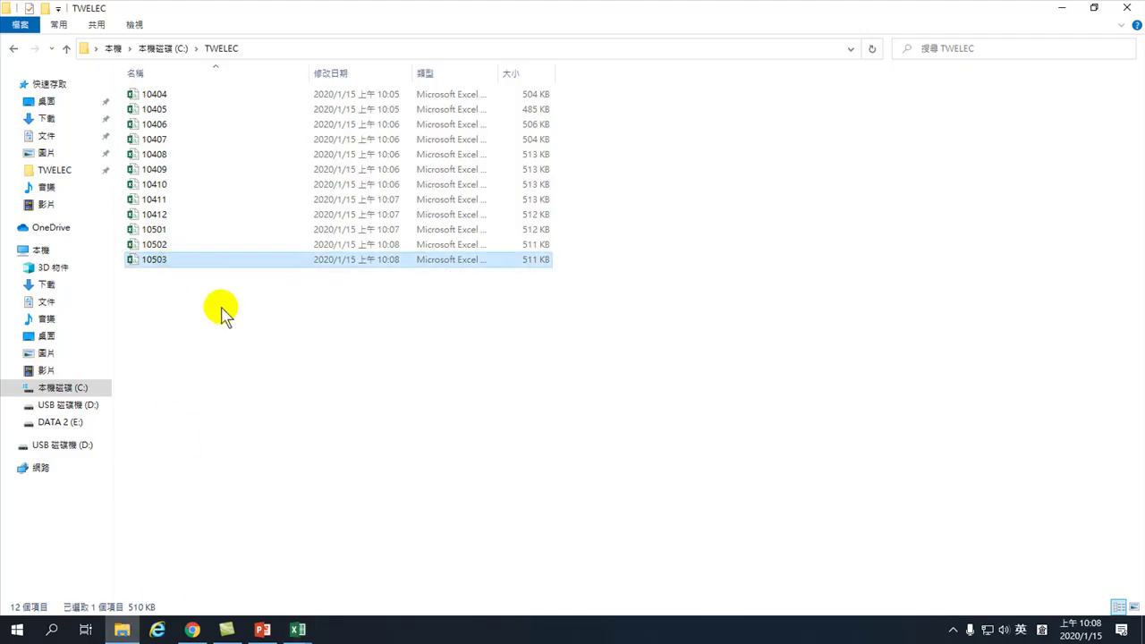
pyautogui.press('Delete')
pyautogui.click(606, 241)
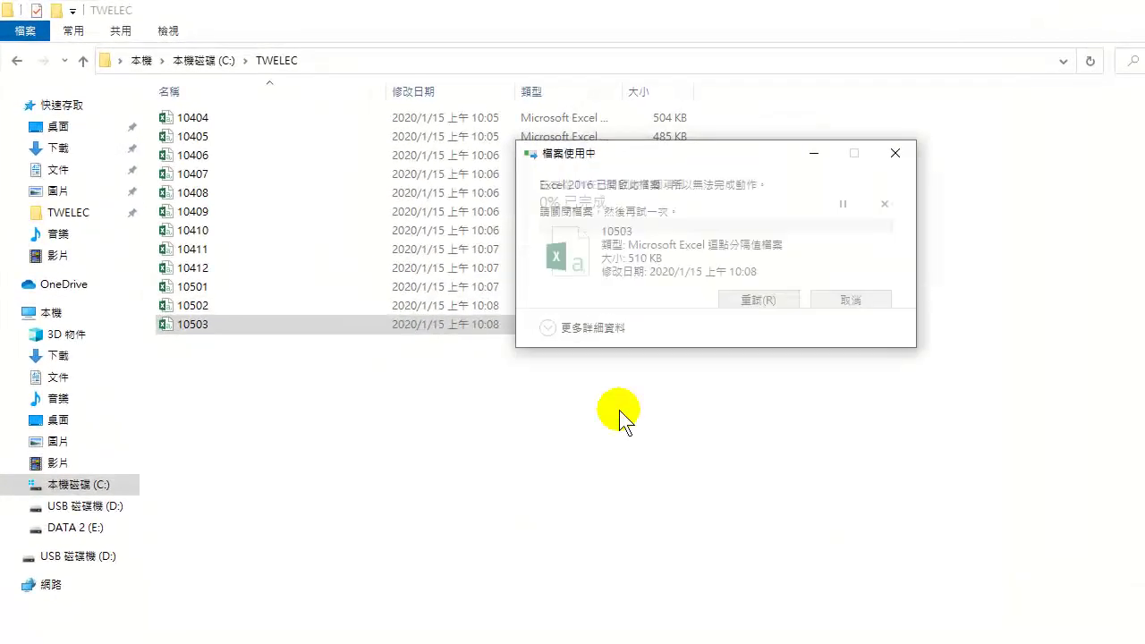
pyautogui.click(757, 302)
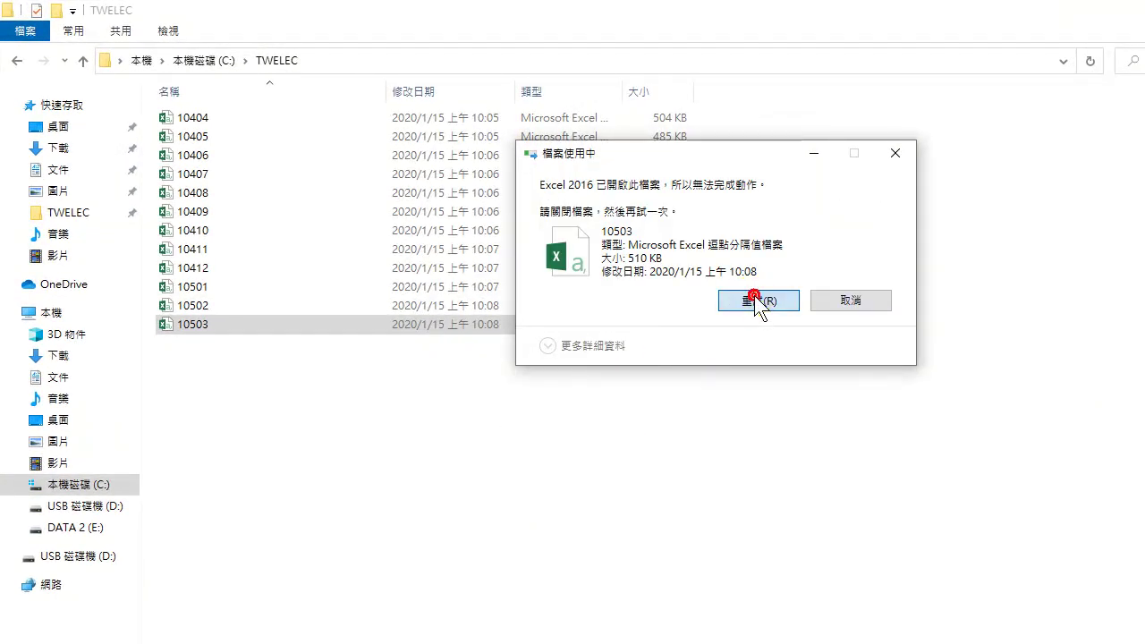
pyautogui.click(849, 304)
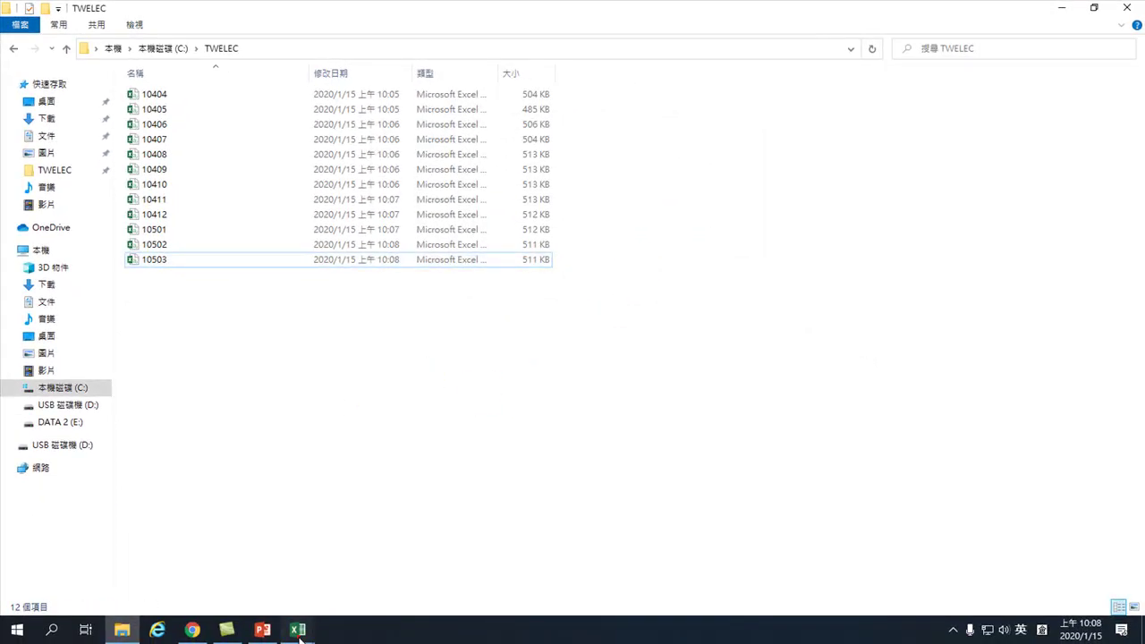
# Re-save the 10503 sheet as CSV 10503, replacing the existing file and keeping CSV format
pyautogui.moveTo(298, 630)
pyautogui.click(417, 578)
pyautogui.click(562, 587)
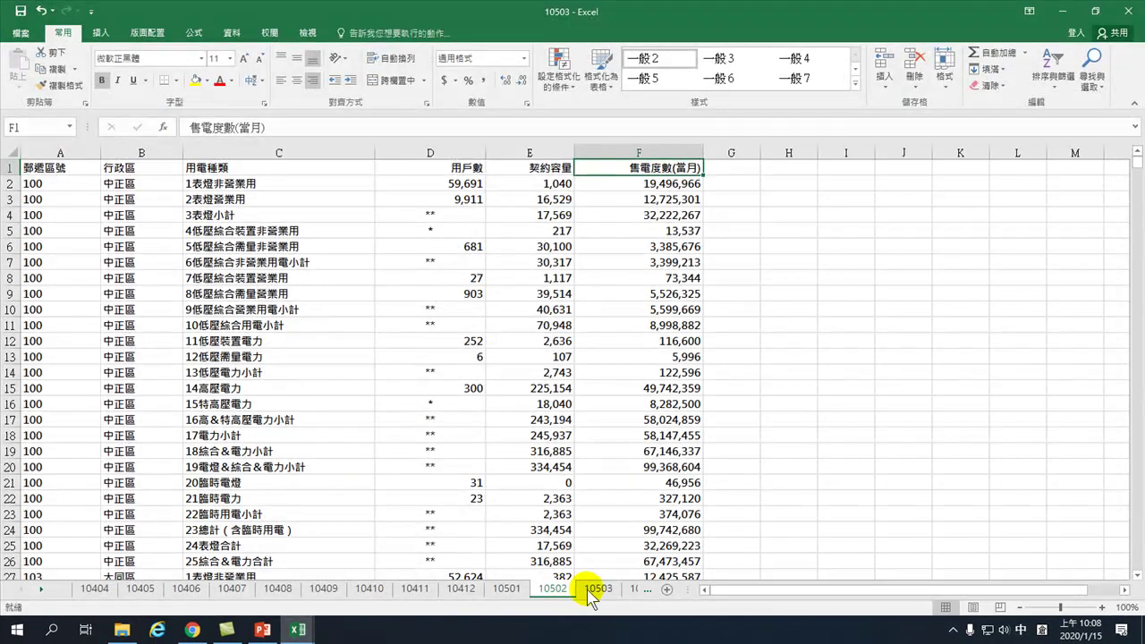
pyautogui.click(589, 589)
pyautogui.click(21, 34)
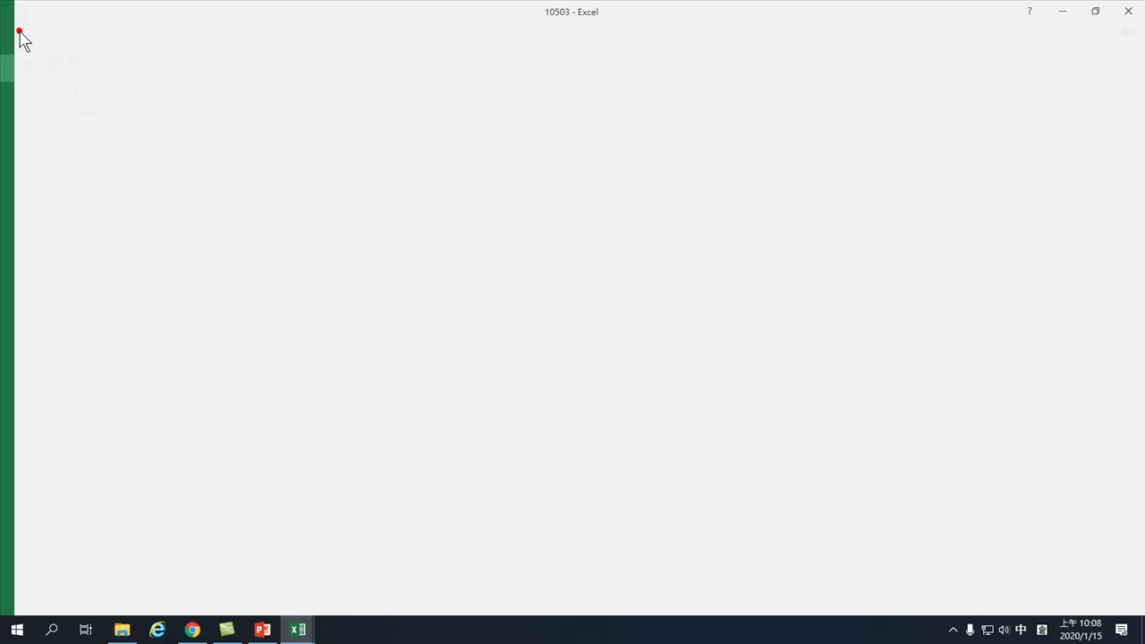
pyautogui.click(40, 176)
pyautogui.click(250, 220)
pyautogui.write('10503')
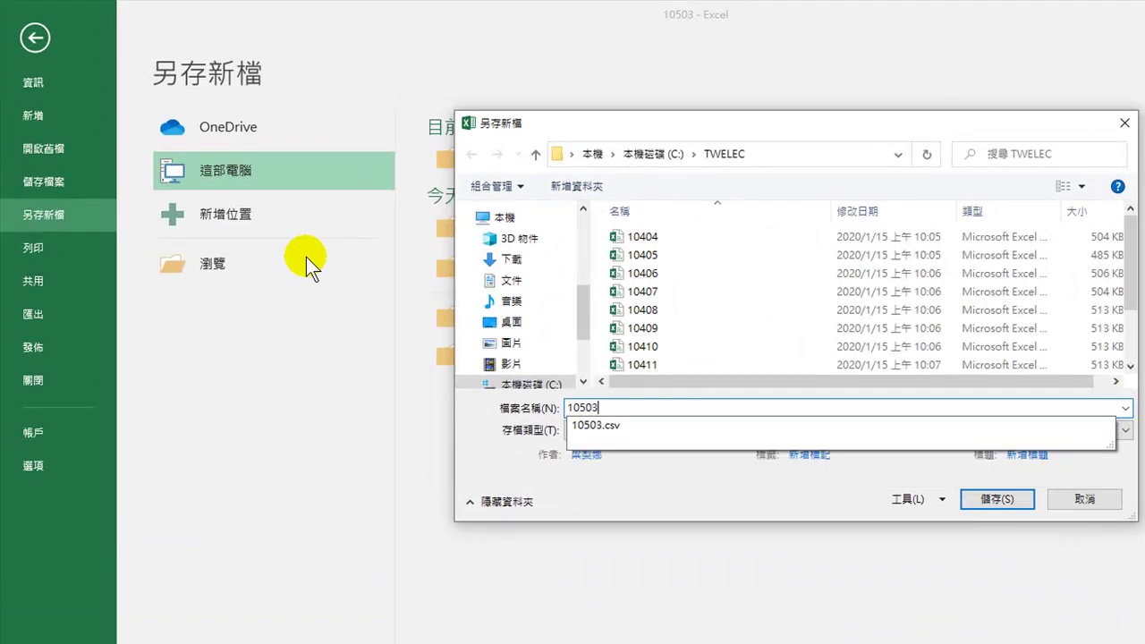
pyautogui.press('Return')
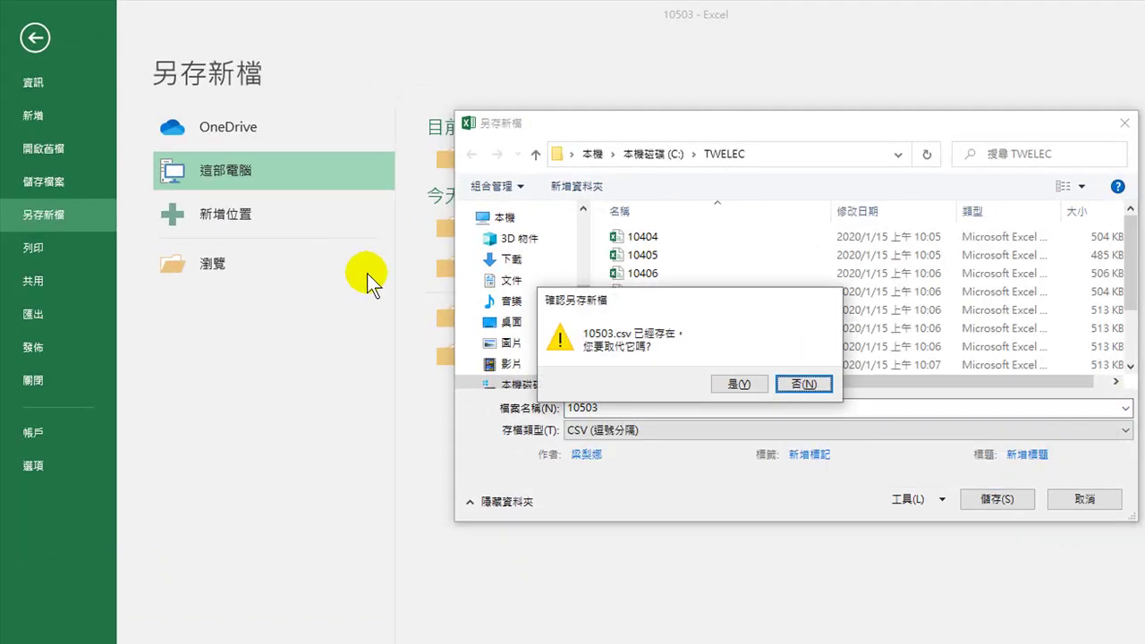
pyautogui.click(736, 383)
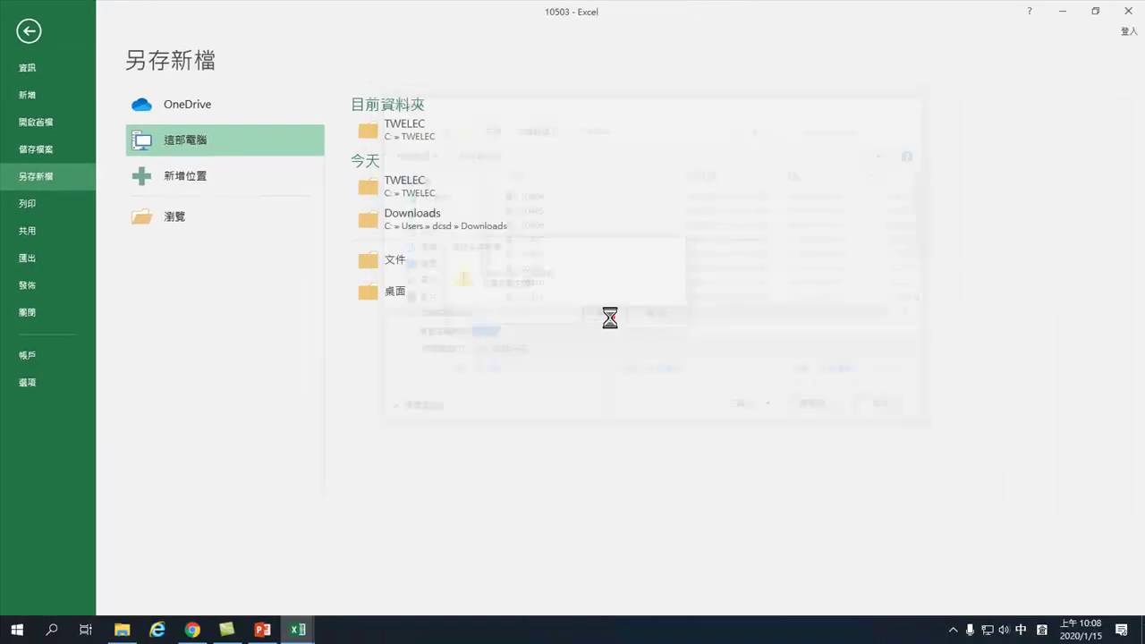
pyautogui.click(530, 360)
pyautogui.click(515, 354)
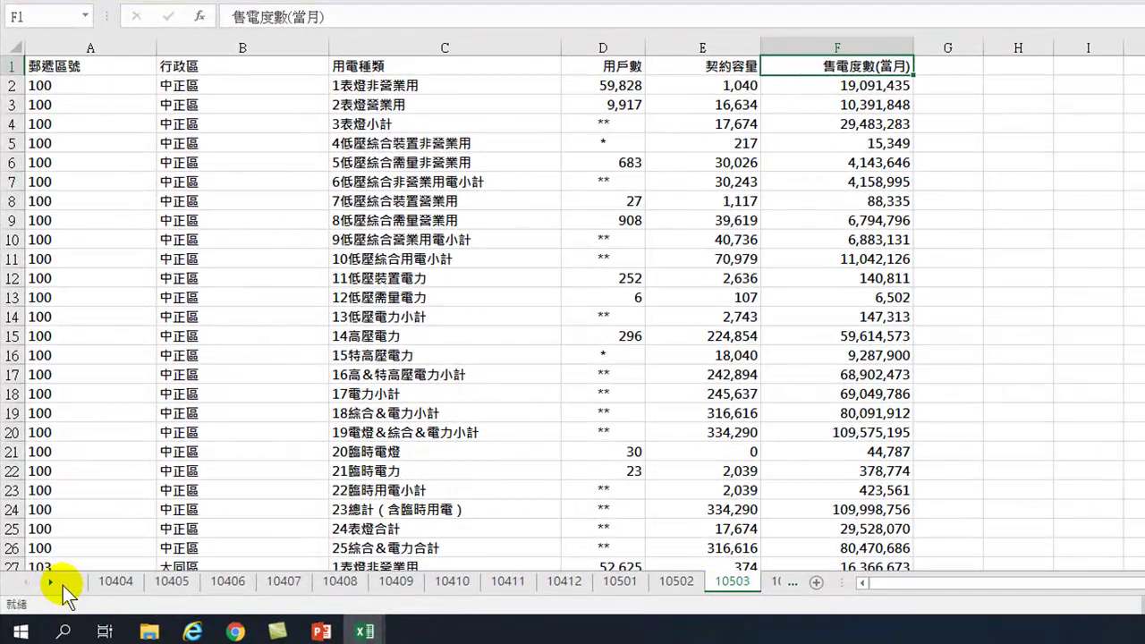
# Save the 10504 sheet alone as CSV file 10504 in TWELEC
pyautogui.click(50, 583)
pyautogui.click(49, 583)
pyautogui.click(49, 582)
pyautogui.click(49, 582)
pyautogui.click(49, 583)
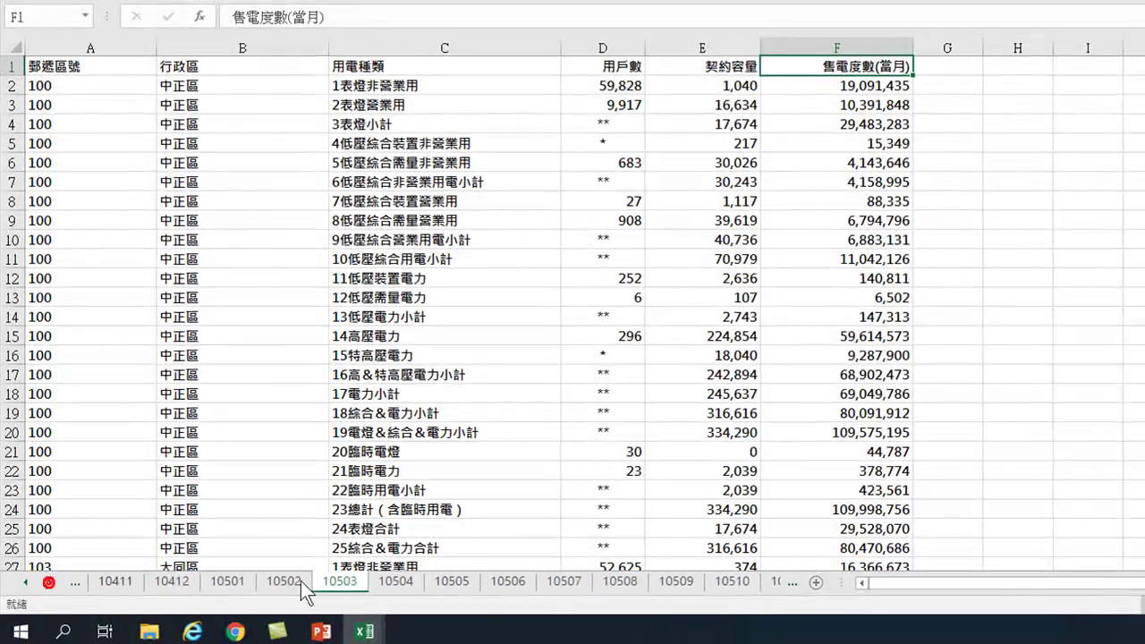
pyautogui.click(401, 581)
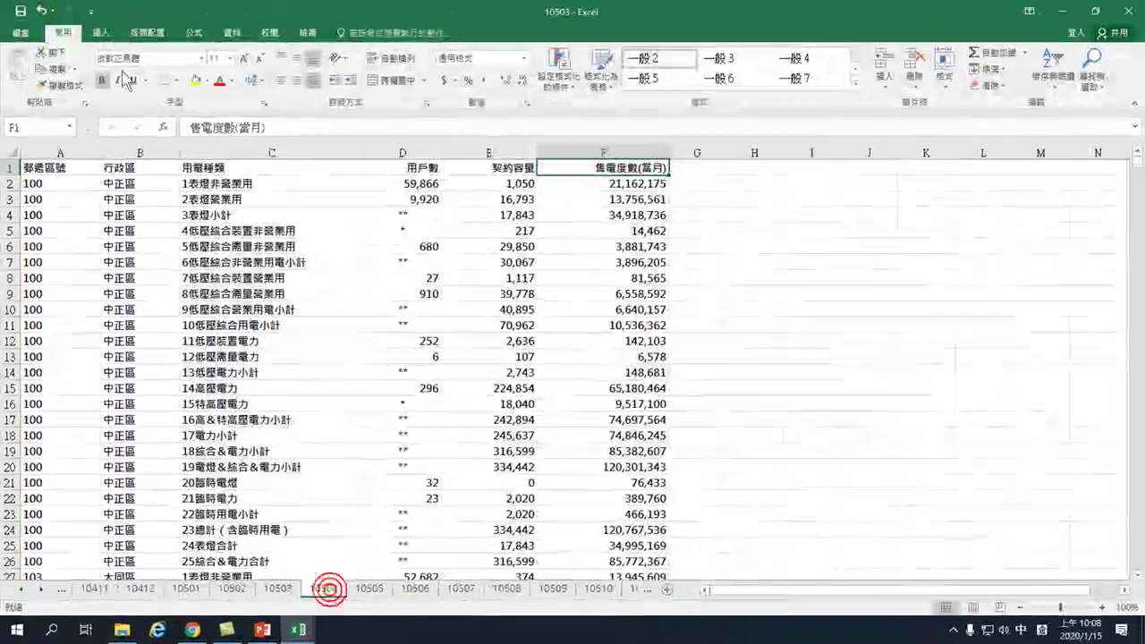
pyautogui.click(20, 33)
pyautogui.click(45, 176)
pyautogui.click(197, 235)
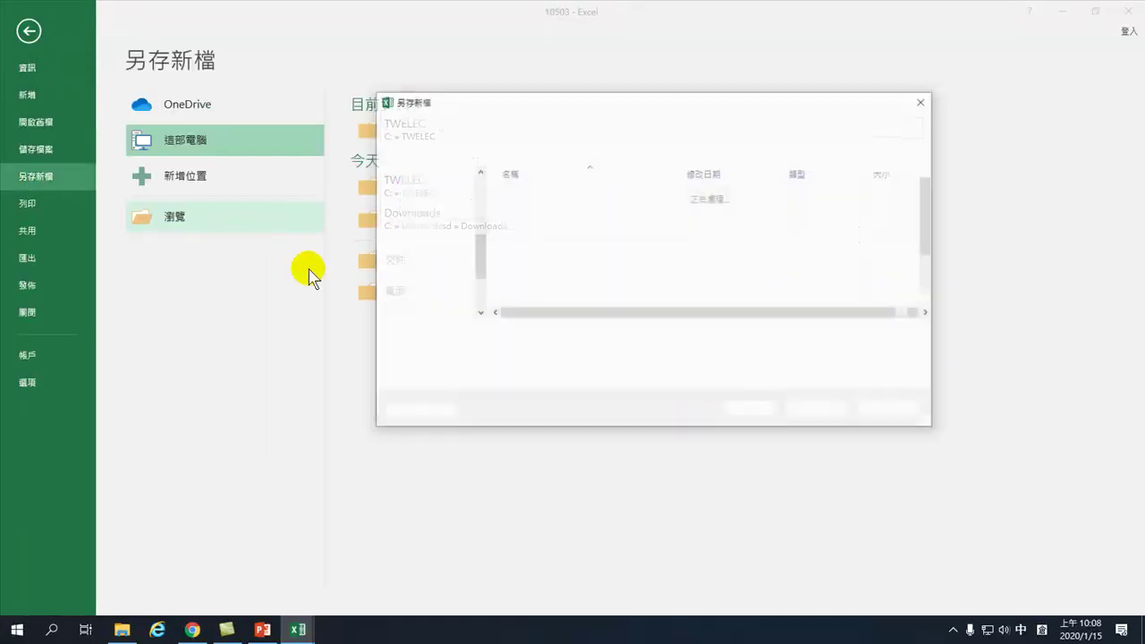
pyautogui.write('10504')
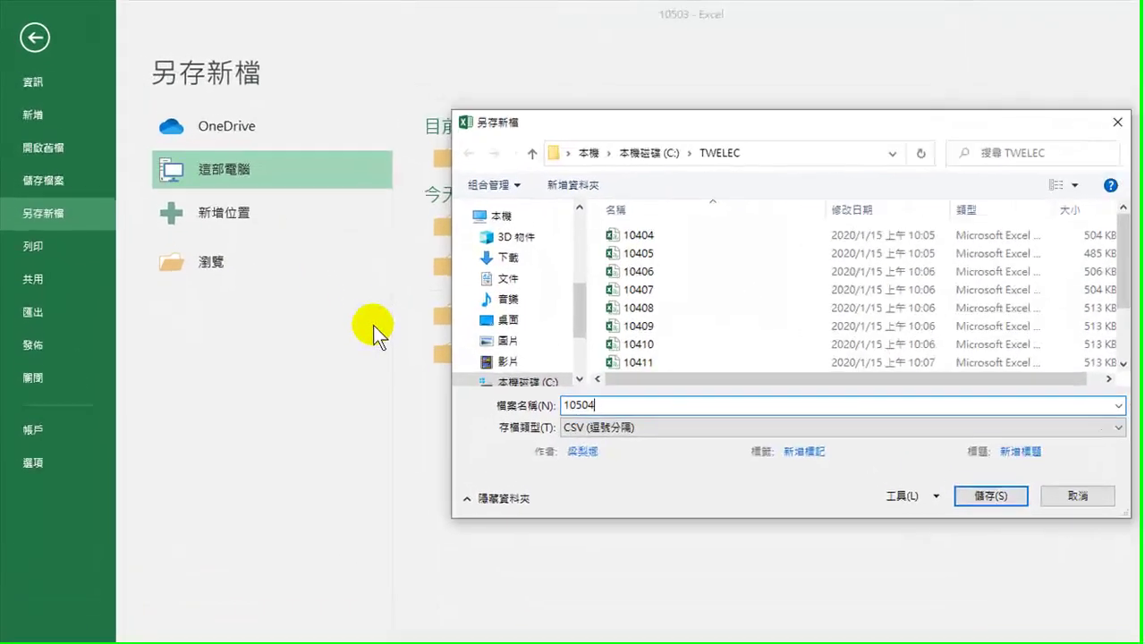
pyautogui.click(990, 500)
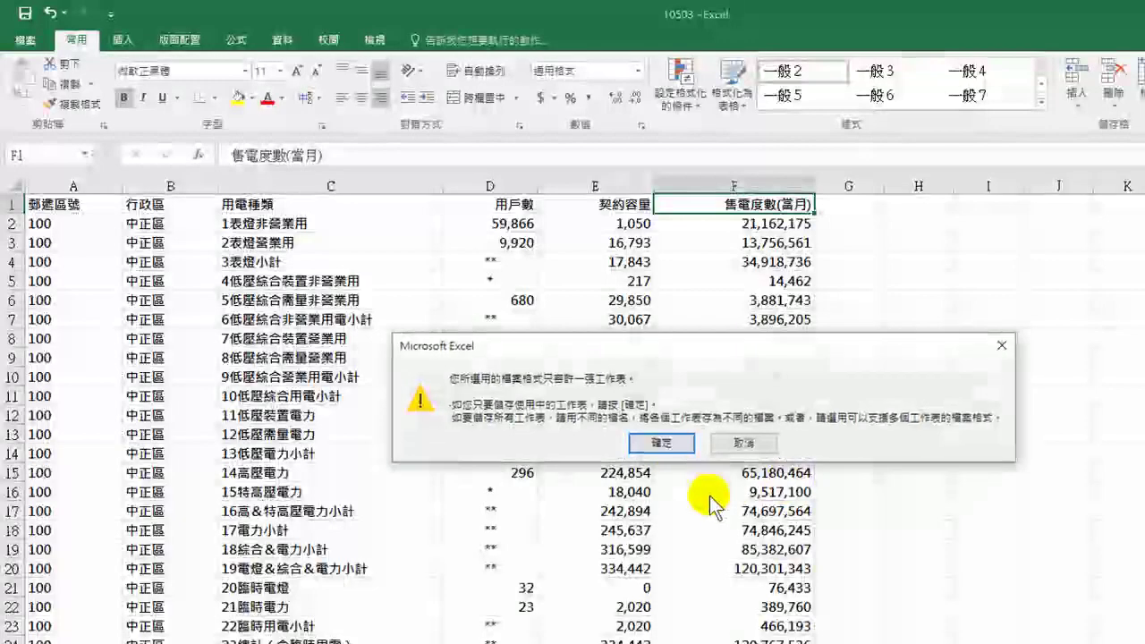
pyautogui.click(696, 501)
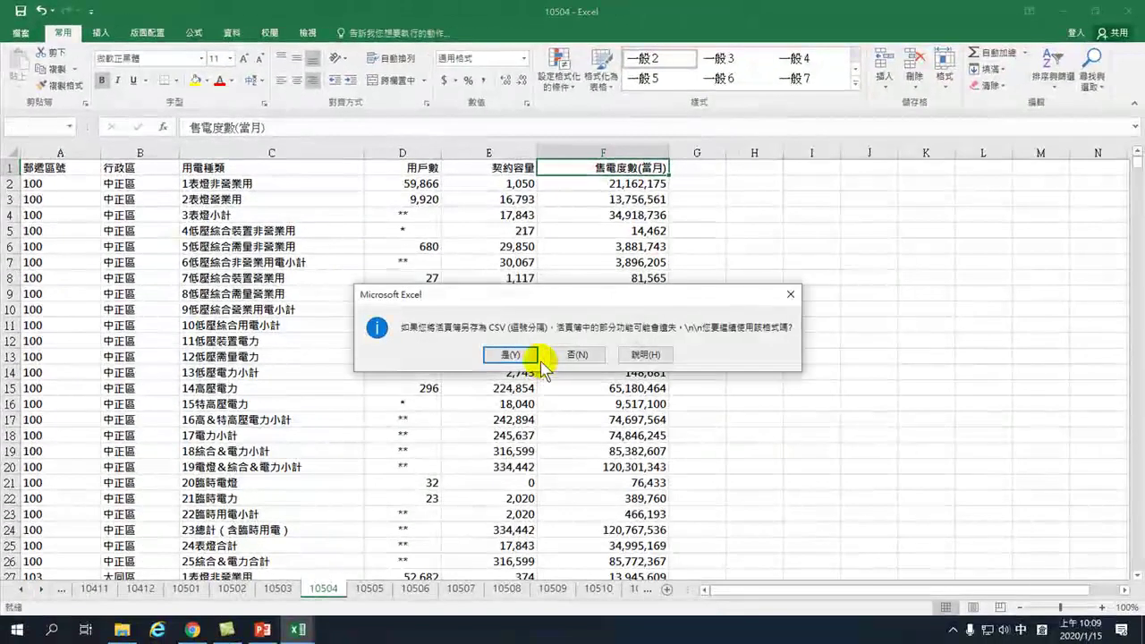
pyautogui.click(511, 355)
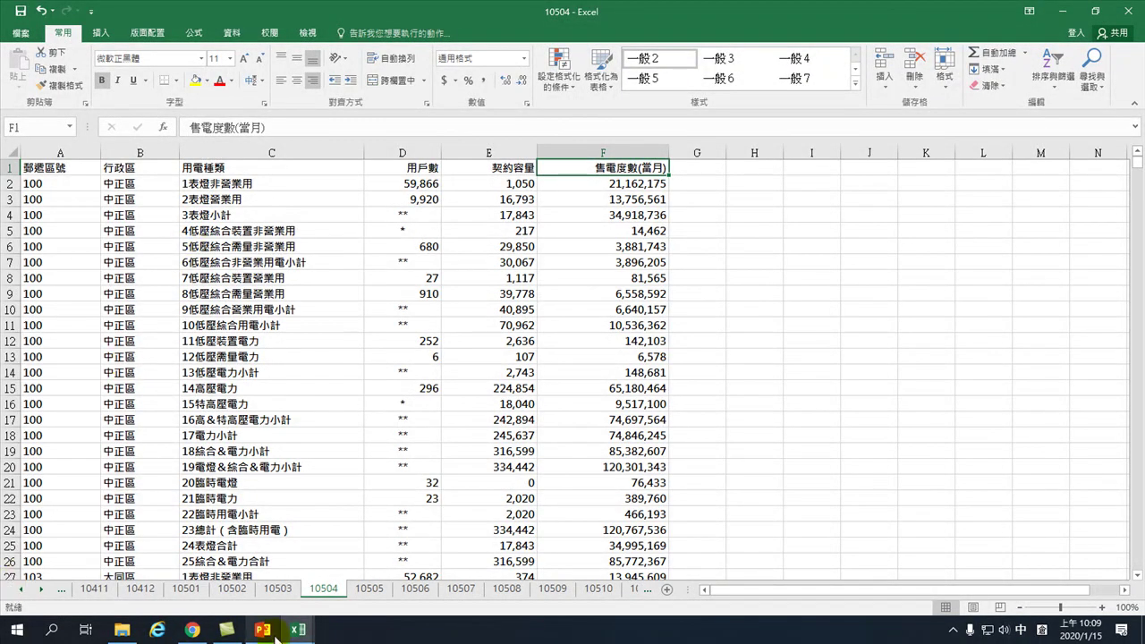
# Switch to sheet 10505 and confirm 10504 is listed in TWELEC in the Save As dialog, without saving
pyautogui.click(369, 589)
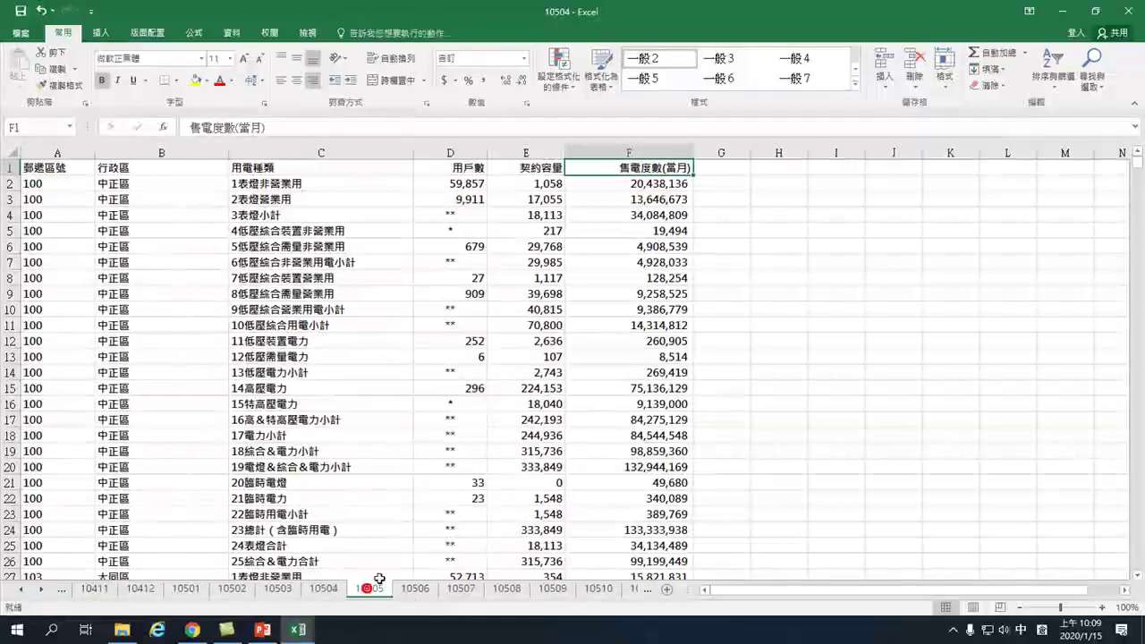
pyautogui.click(20, 35)
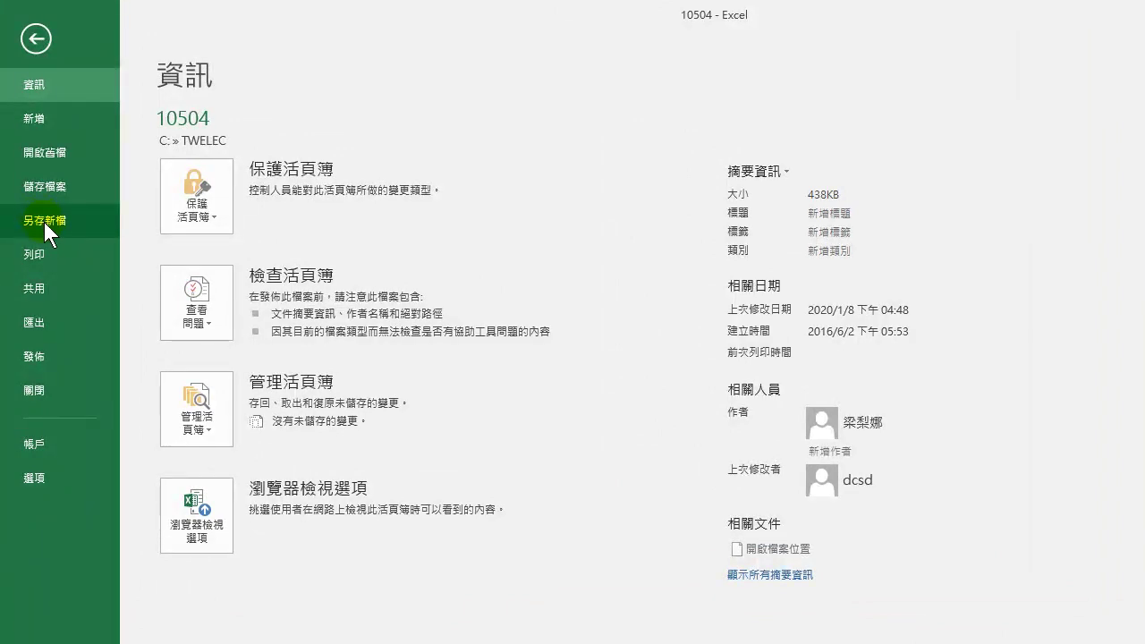
pyautogui.click(46, 224)
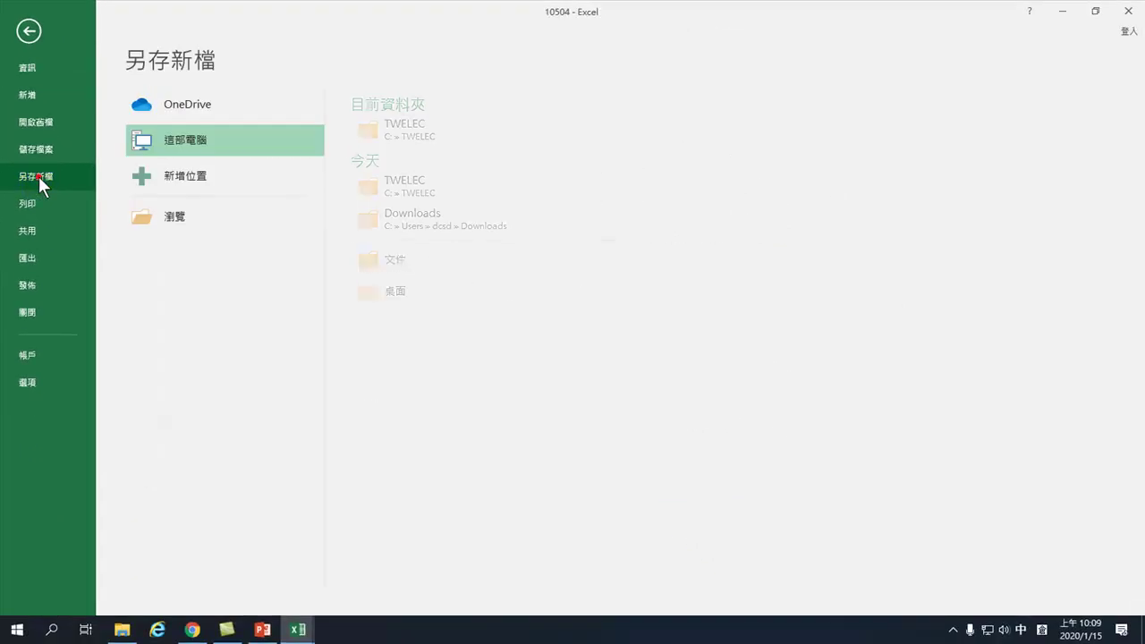
pyautogui.click(206, 224)
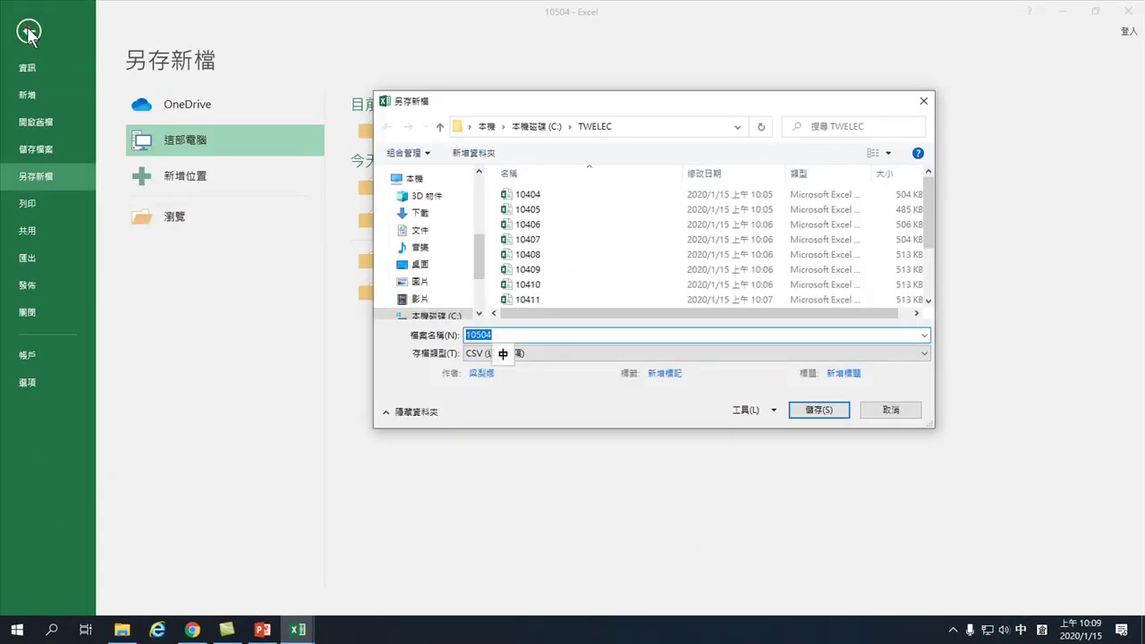
pyautogui.moveTo(932, 224); pyautogui.dragTo(927, 286)
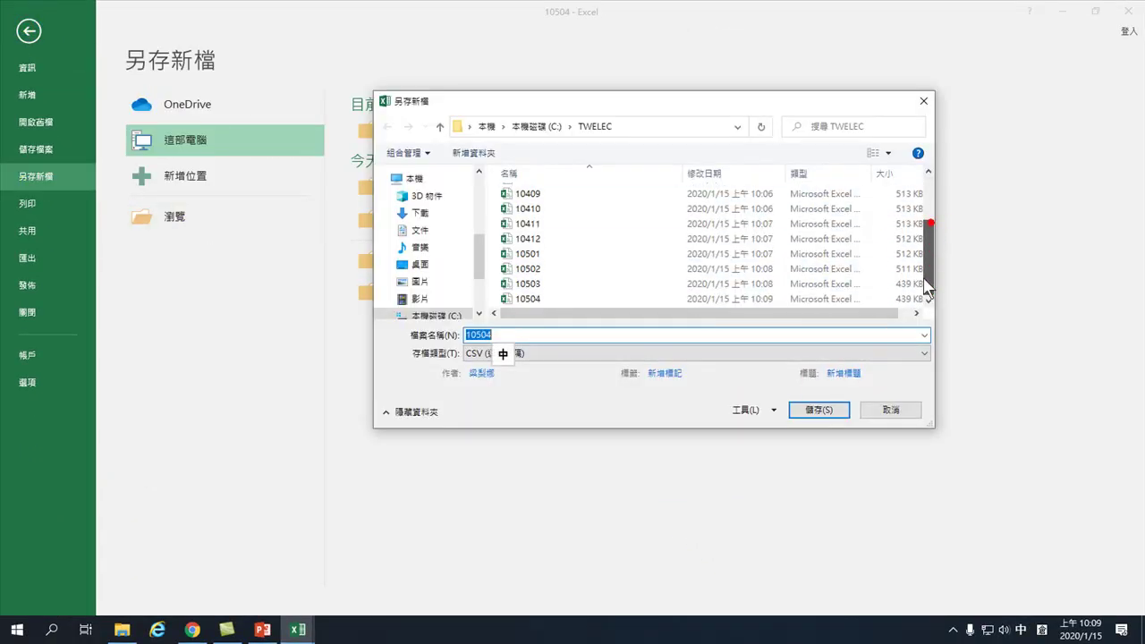
pyautogui.click(890, 409)
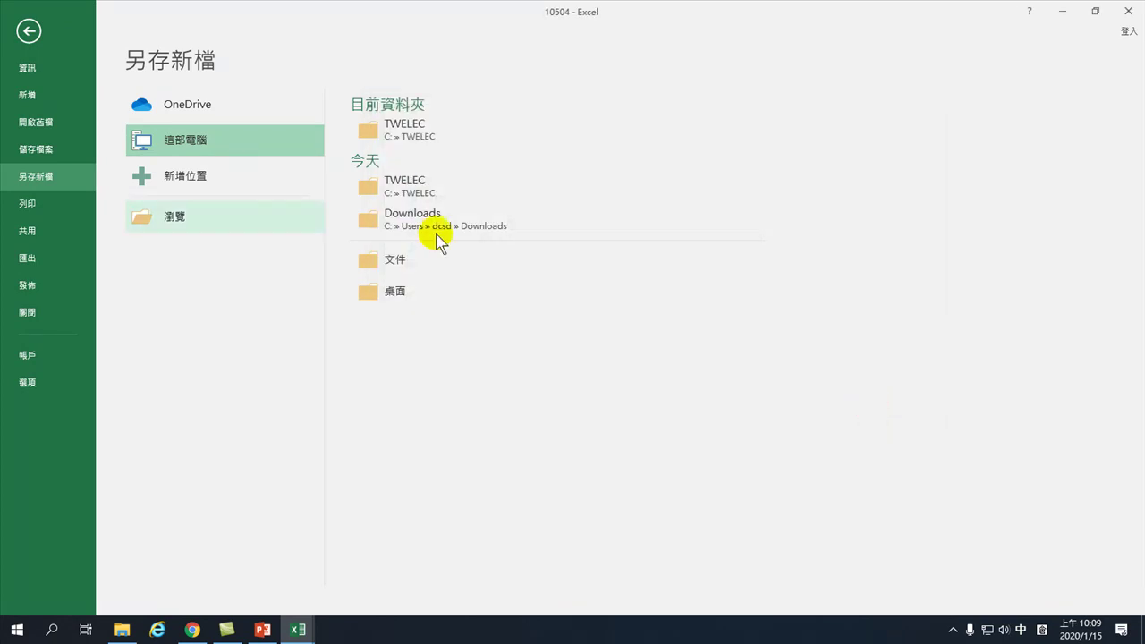
pyautogui.click(32, 30)
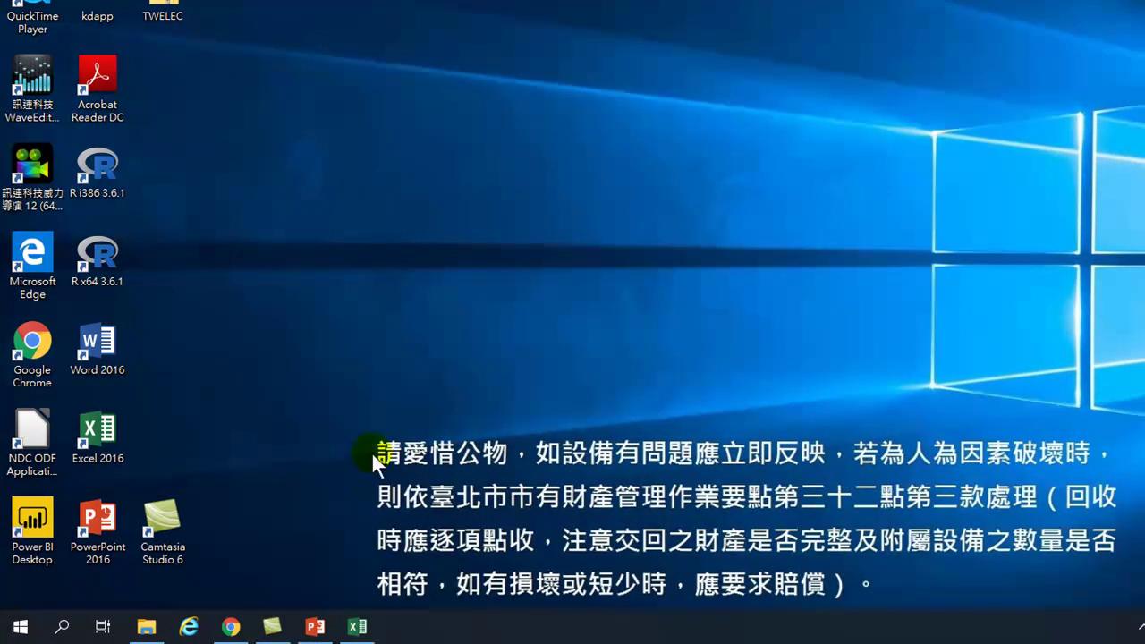
# Close the Taipower download-link workbook, discarding unsaved changes
pyautogui.click(373, 630)
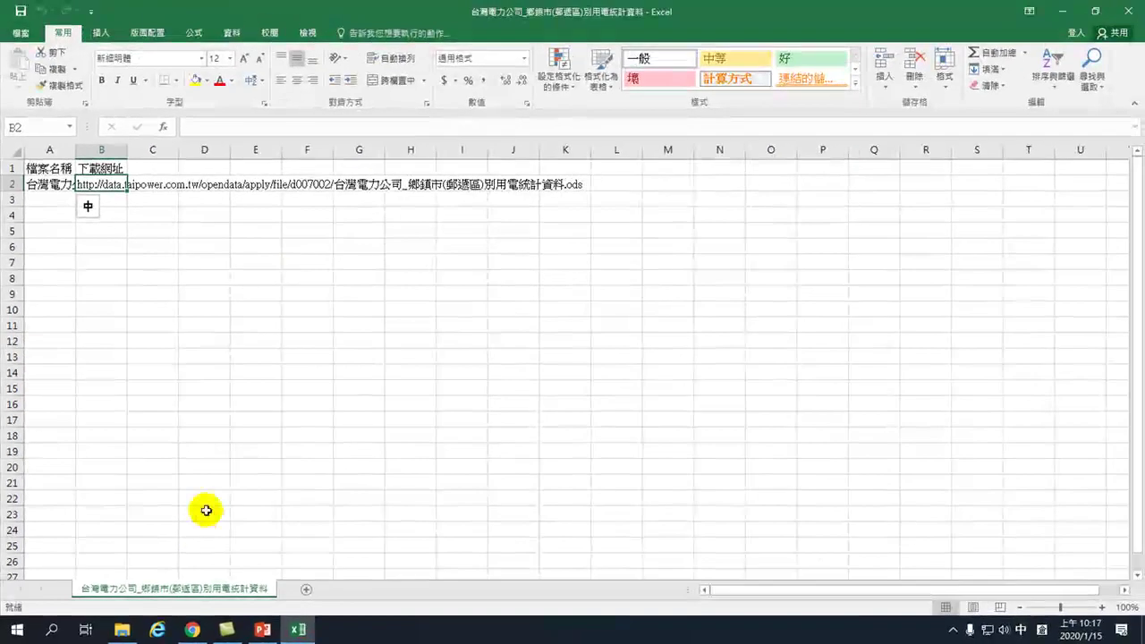
pyautogui.click(1132, 13)
pyautogui.click(579, 418)
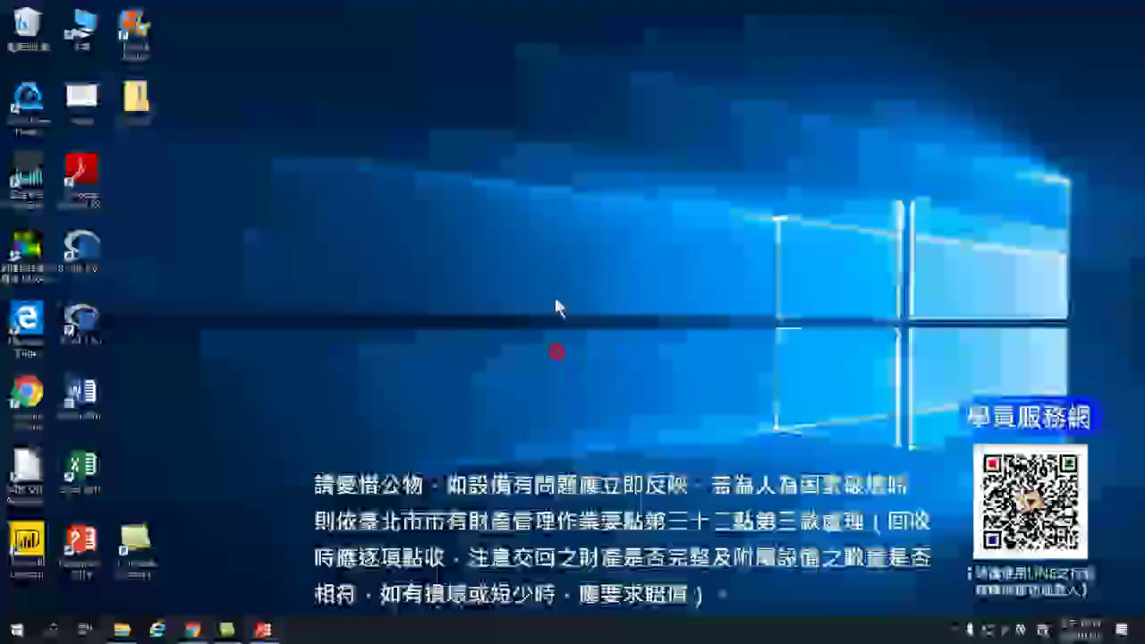
# Sign out of the Google account in Chrome
pyautogui.click(192, 630)
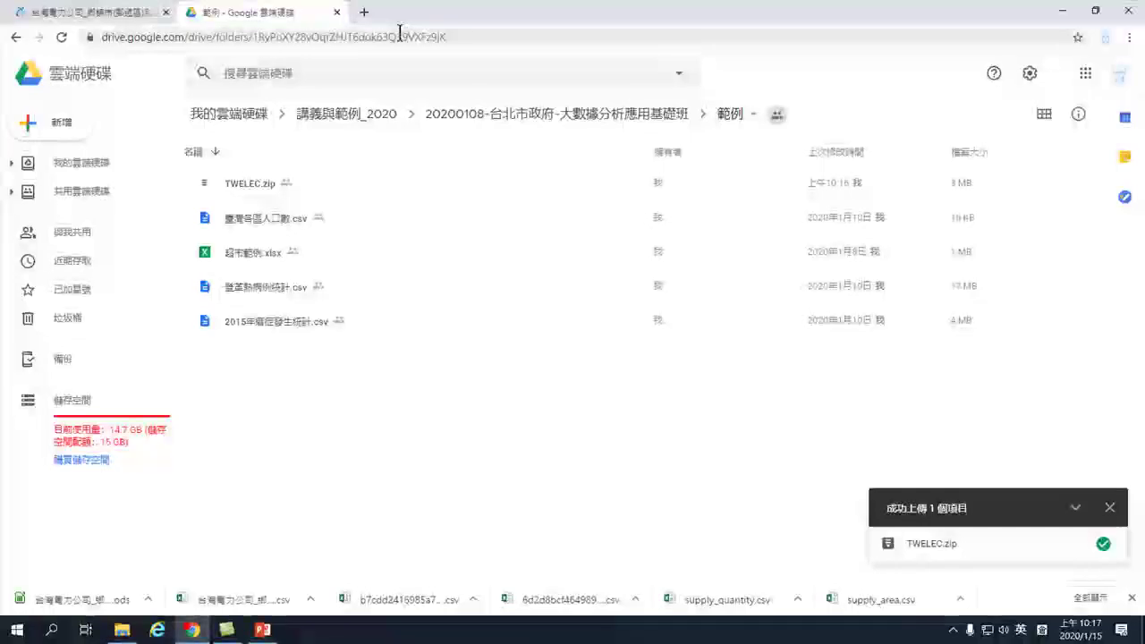
pyautogui.click(1118, 74)
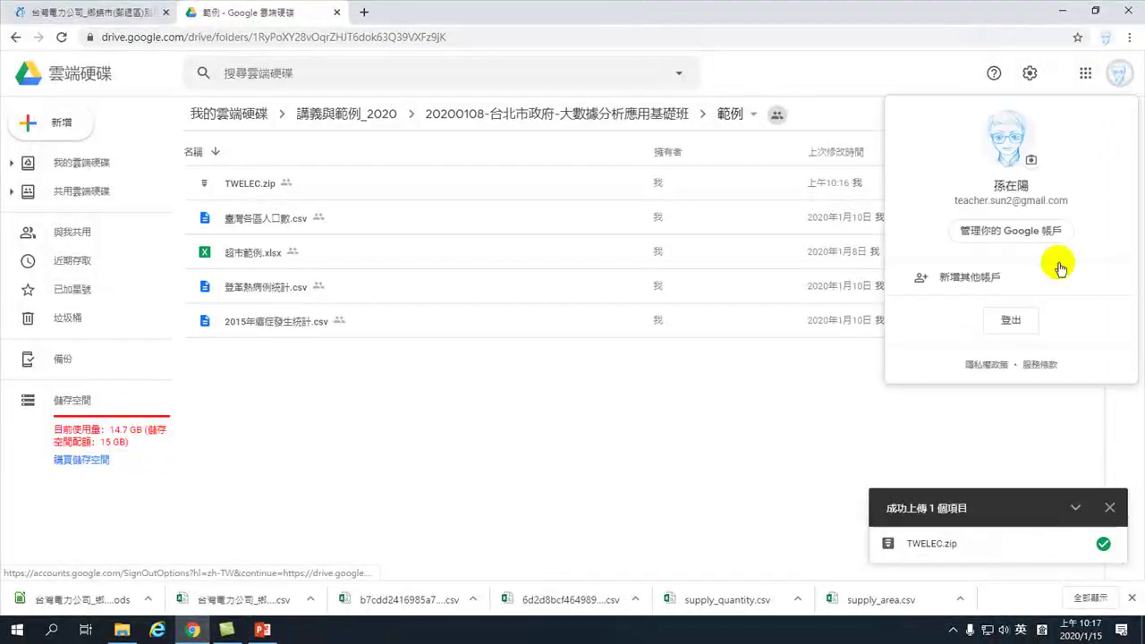
pyautogui.click(1011, 320)
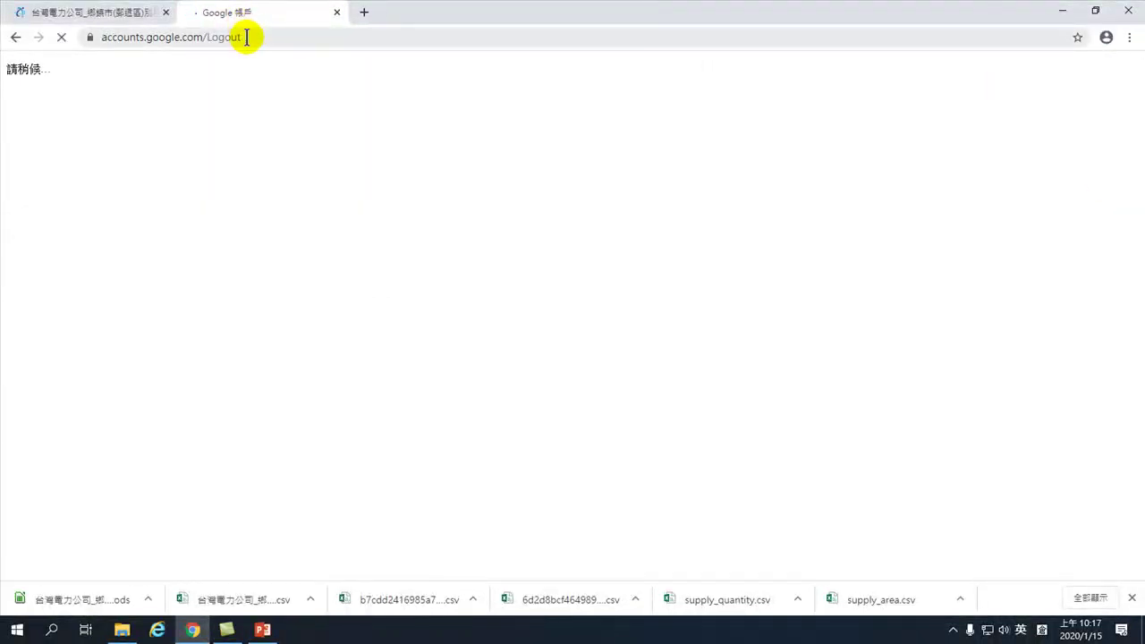
pyautogui.click(257, 39)
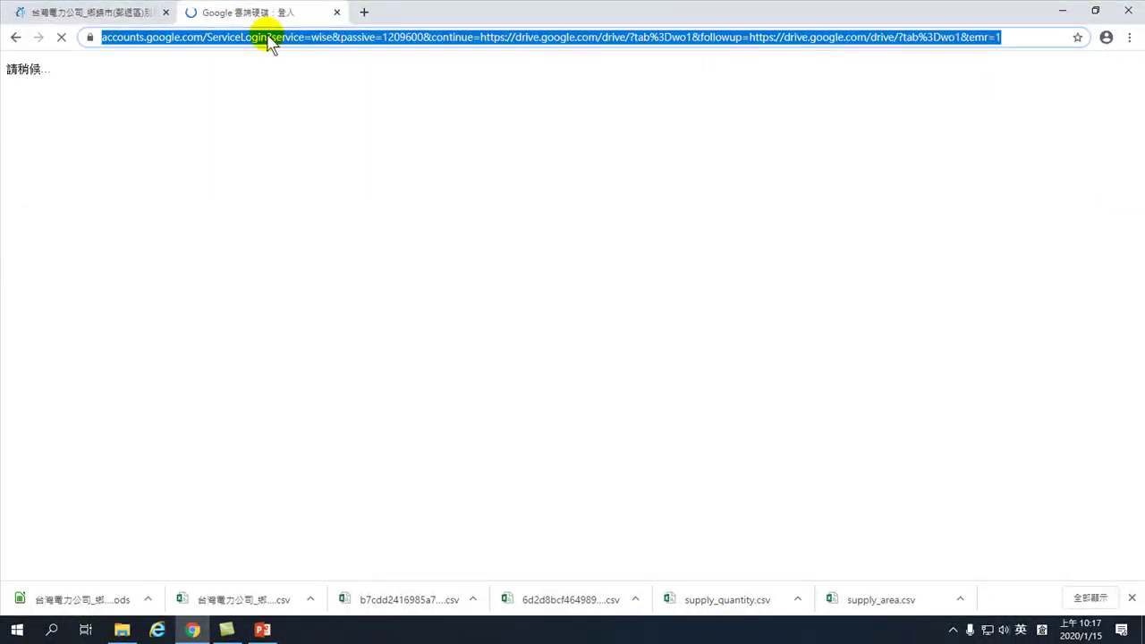
pyautogui.write('https://goo.')
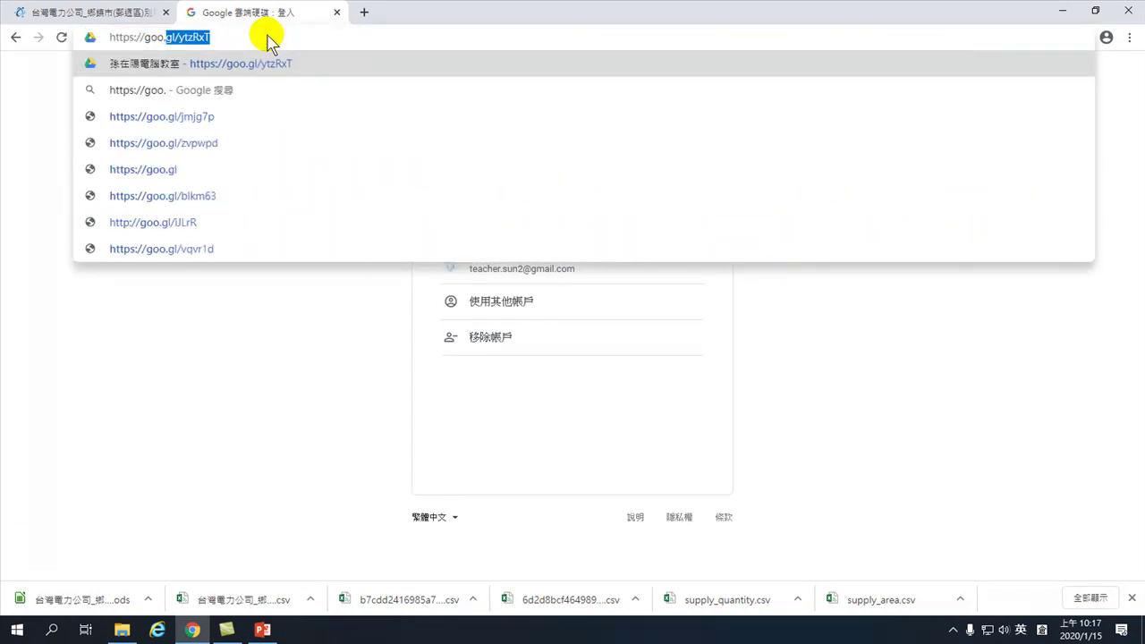
pyautogui.write('gl/ytzRxT')
pyautogui.press('Return')
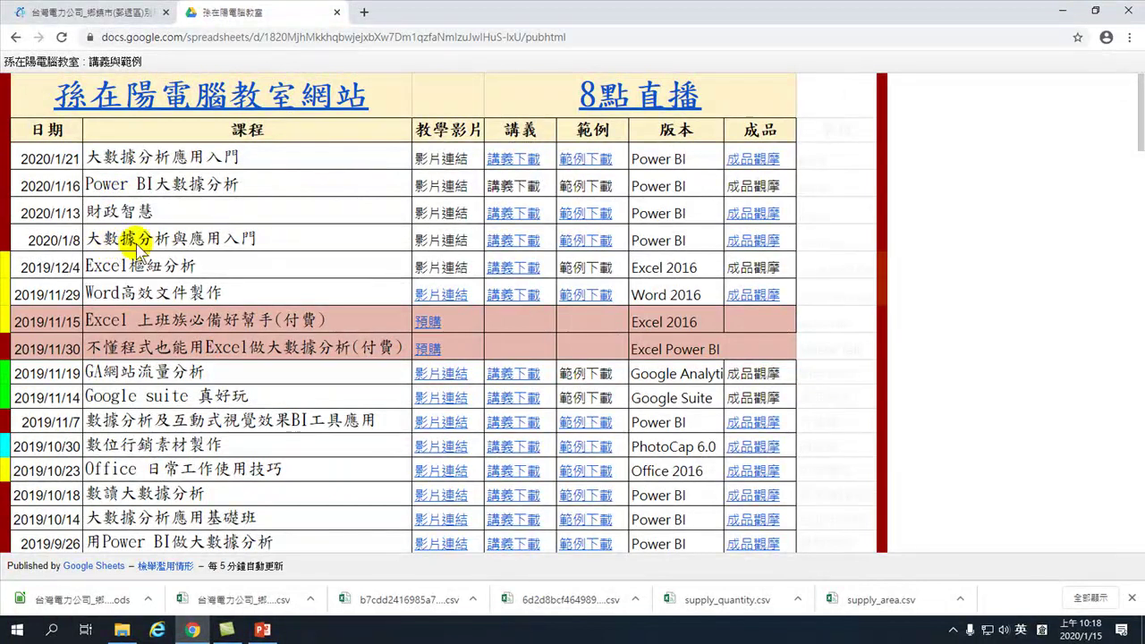
pyautogui.click(585, 241)
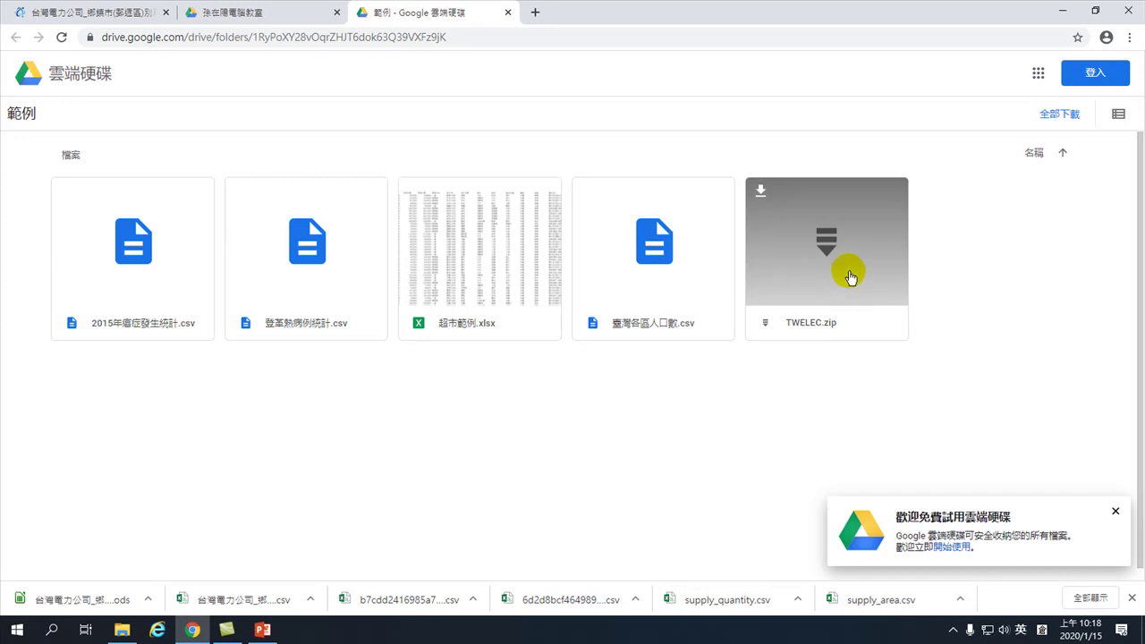
# Download TWELEC.zip from the 範例 Drive folder and bring up File Explorer
pyautogui.click(761, 191)
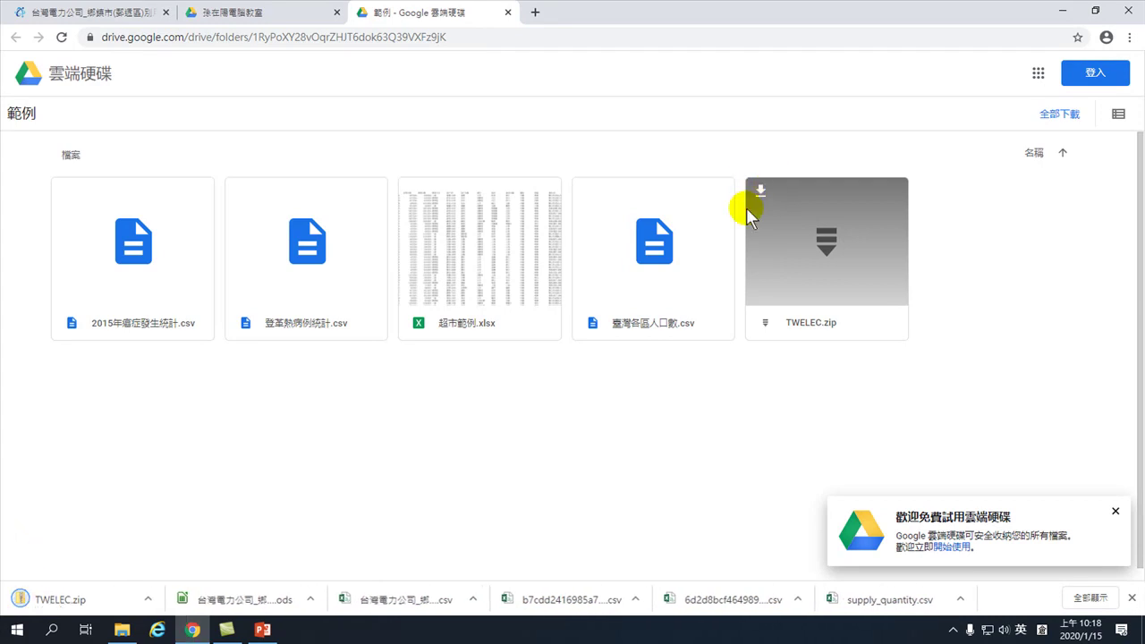
pyautogui.click(122, 632)
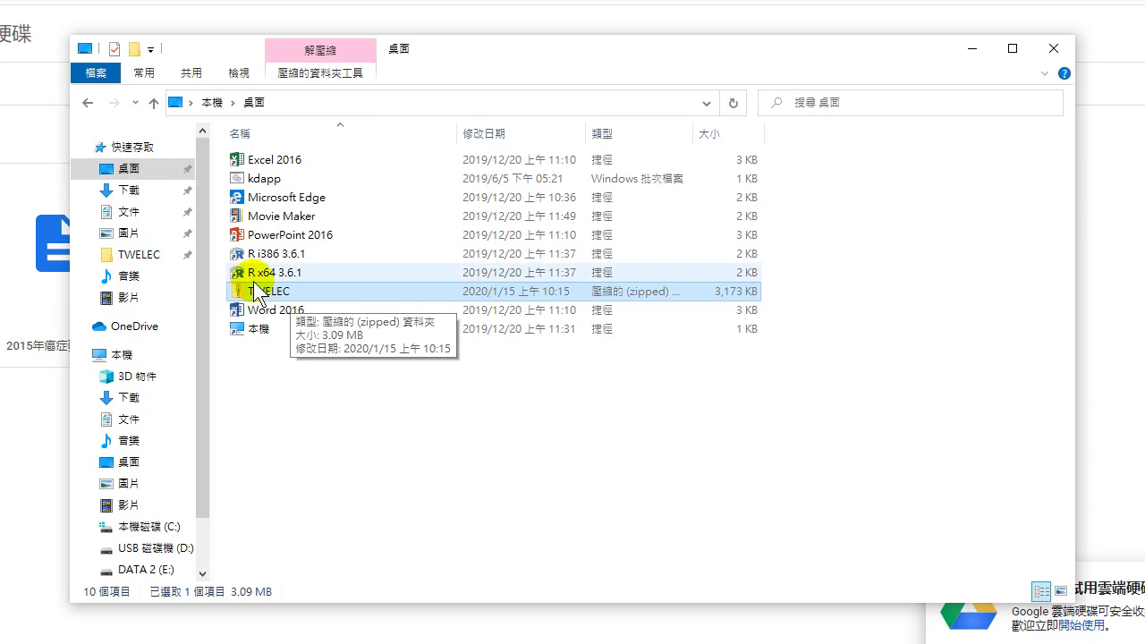
# Extract TWELEC.zip in Downloads into the suggested TWELEC folder
pyautogui.click(116, 190)
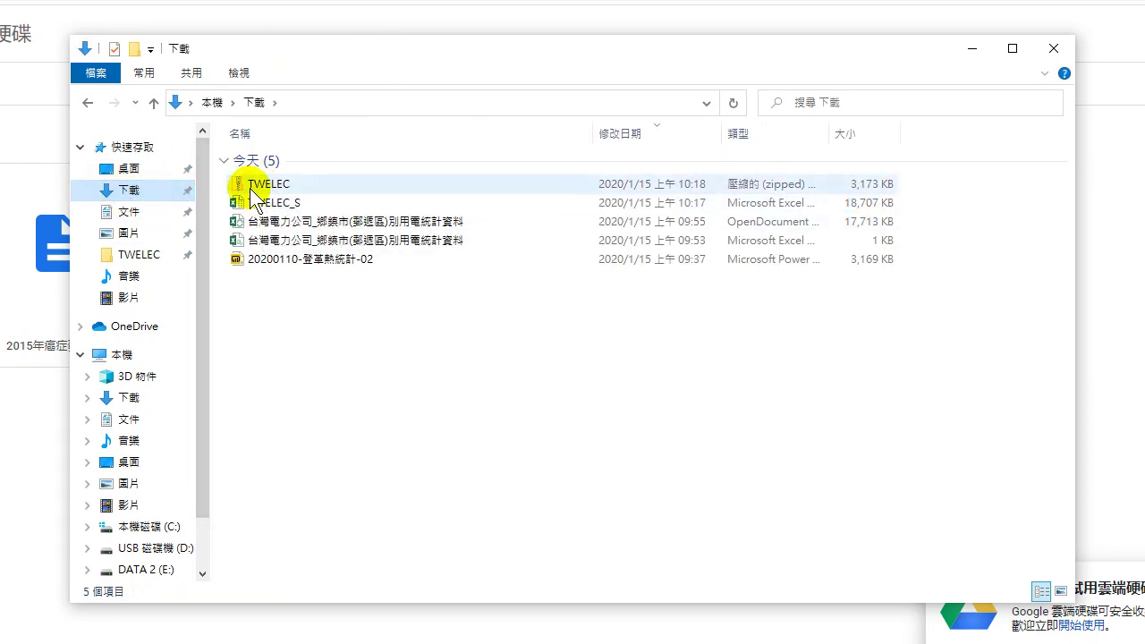
pyautogui.rightClick(253, 186)
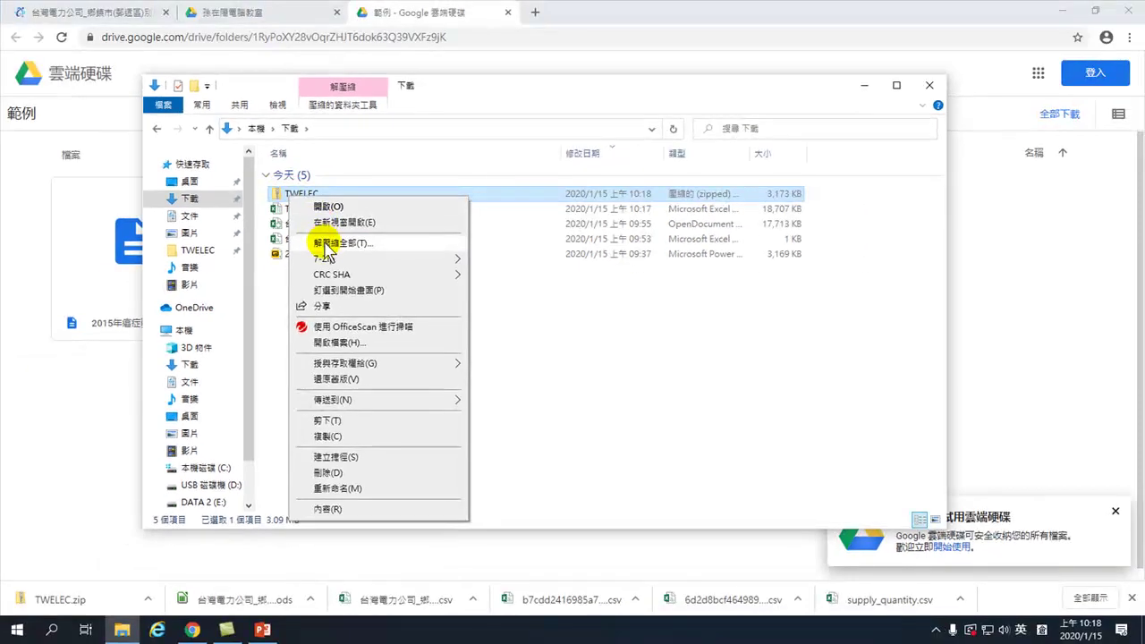
pyautogui.click(325, 245)
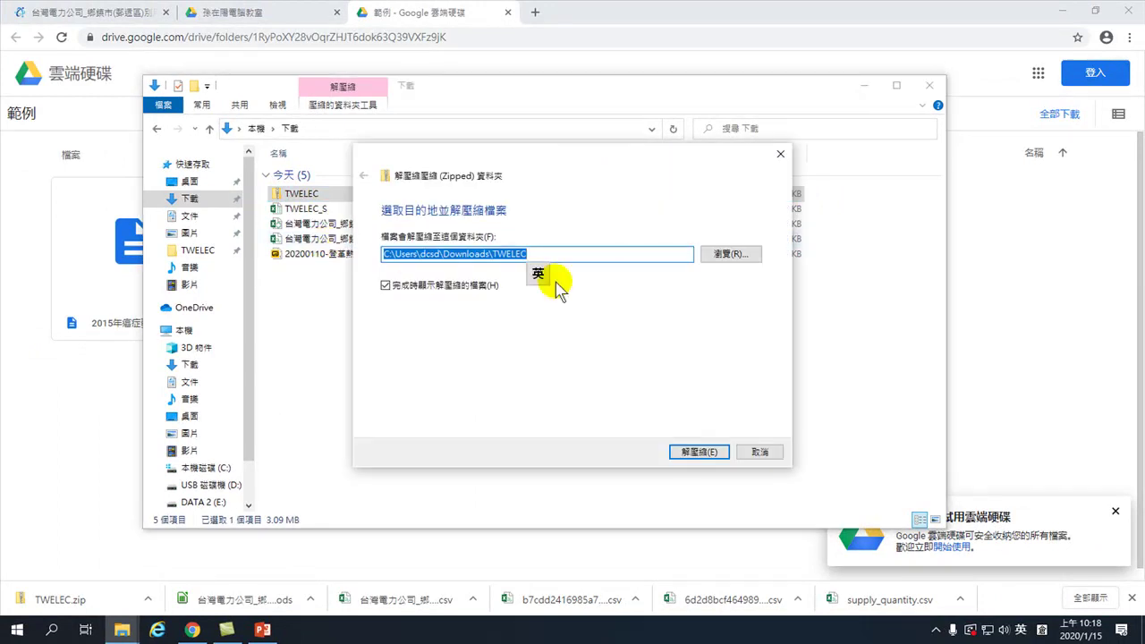
pyautogui.click(696, 454)
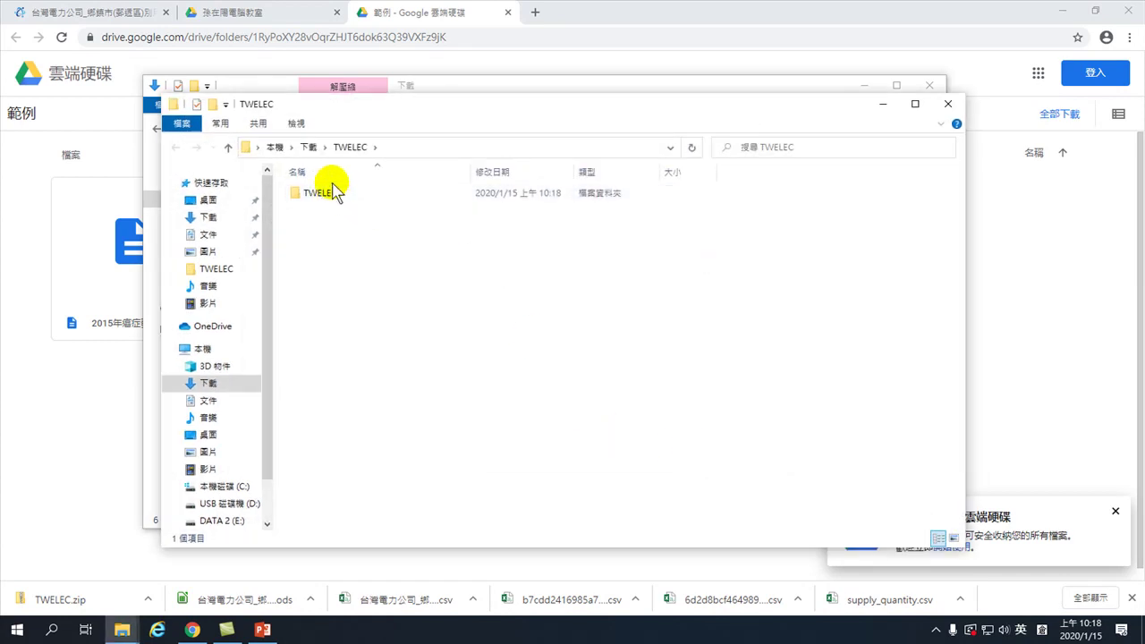
# Review the 33 monthly CSVs in the extracted TWELEC subfolder, then close both Explorer windows
pyautogui.moveTo(390, 115); pyautogui.dragTo(586, 105)
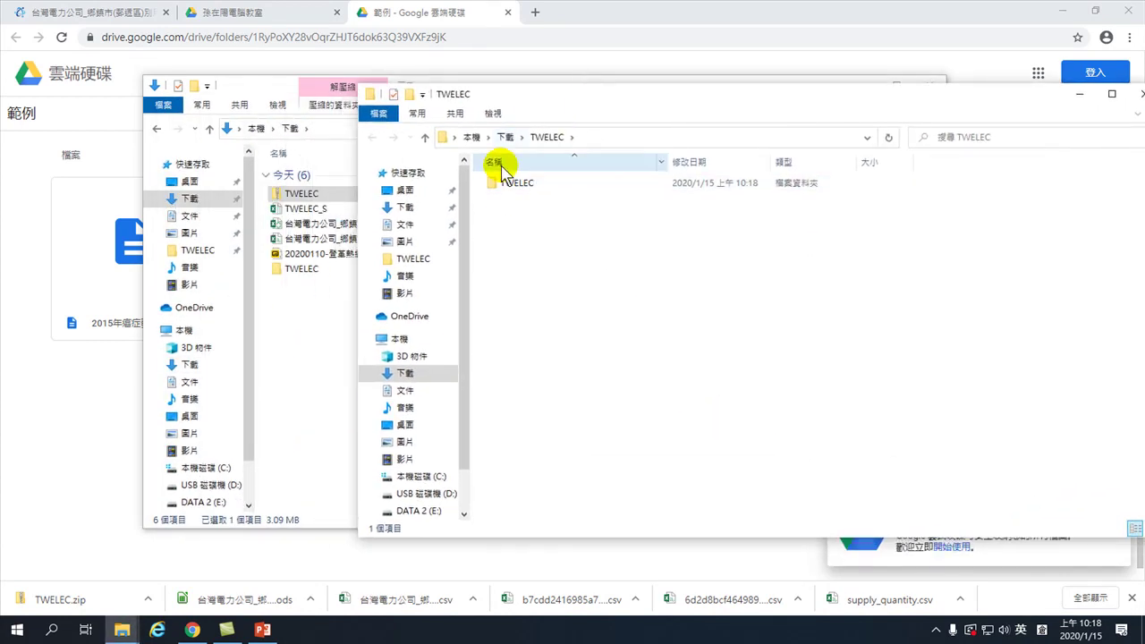
pyautogui.doubleClick(517, 186)
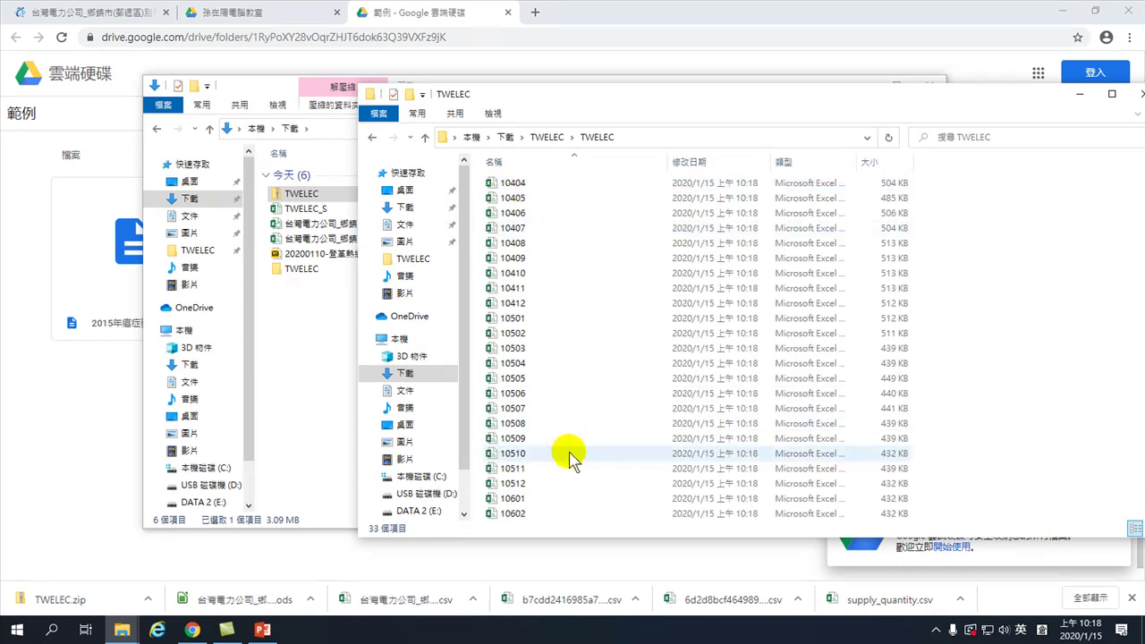
pyautogui.scroll(-2, 591, 358)
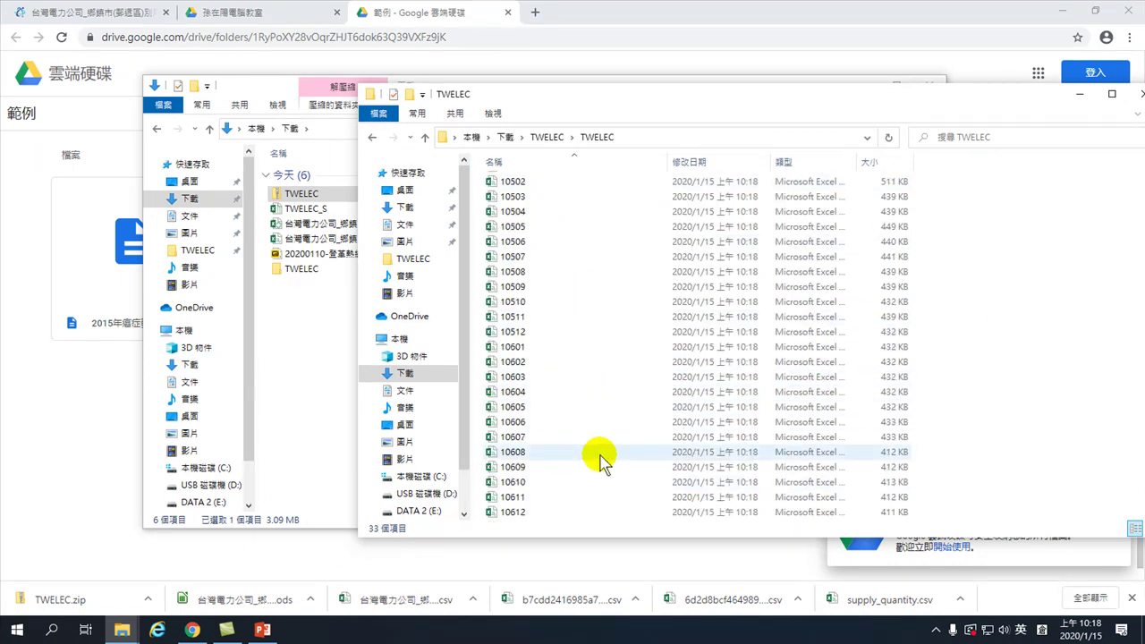
pyautogui.scroll(-1, 595, 448)
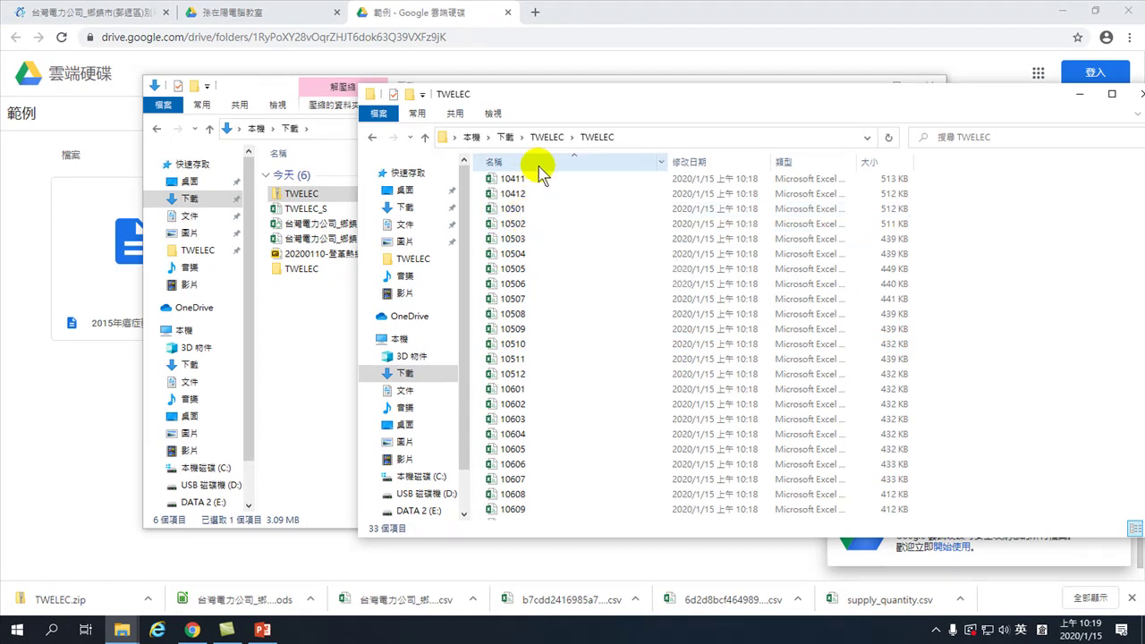
pyautogui.scroll(-1, 573, 391)
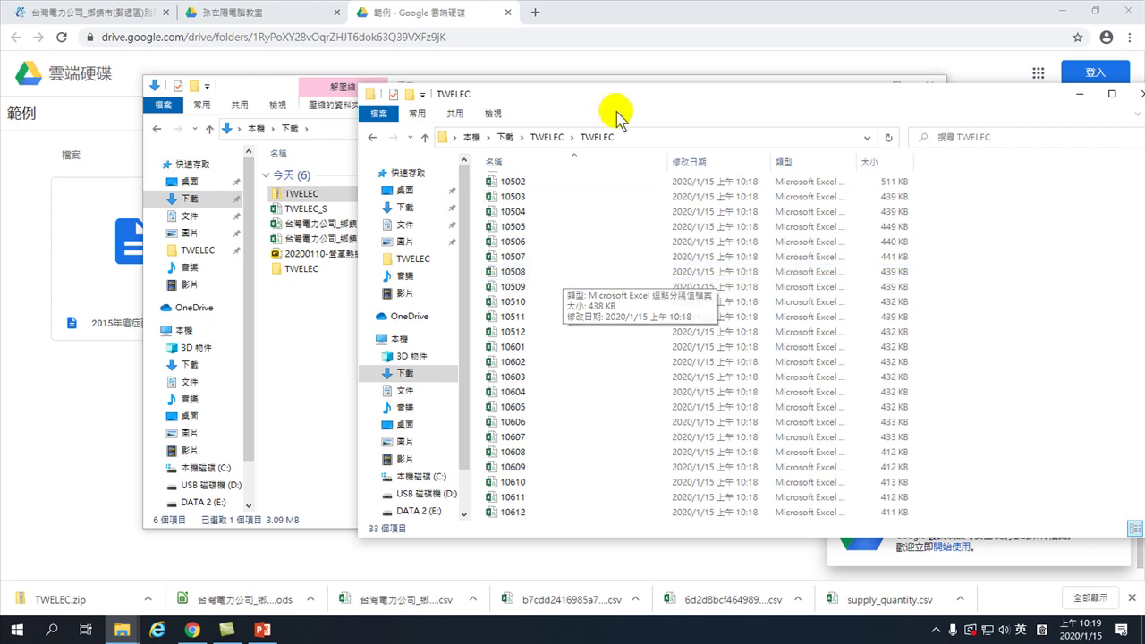
pyautogui.moveTo(609, 101); pyautogui.dragTo(322, 116)
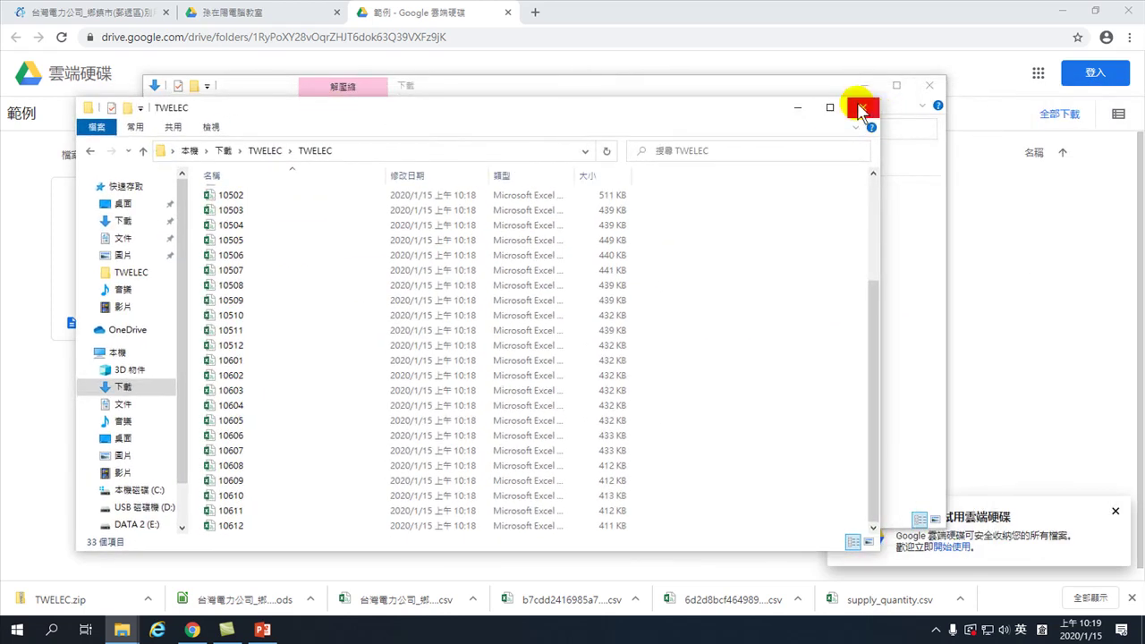
pyautogui.click(862, 108)
pyautogui.click(929, 85)
# Dismiss the Drive welcome popup and close the Drive, course spreadsheet and remaining Chrome tabs
pyautogui.click(499, 427)
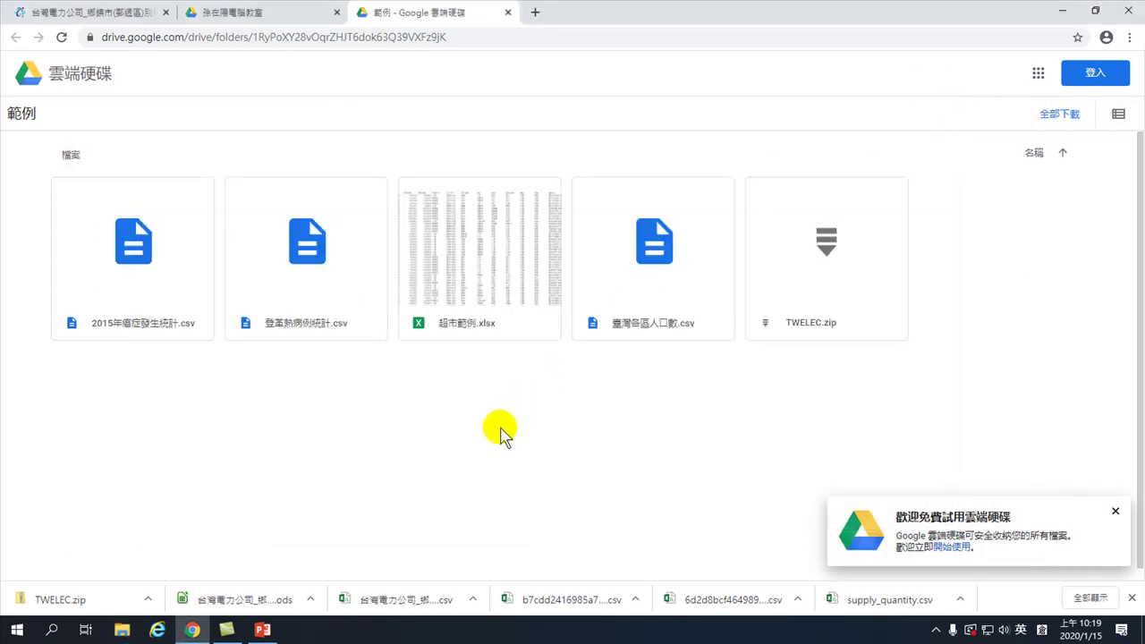
pyautogui.click(1115, 512)
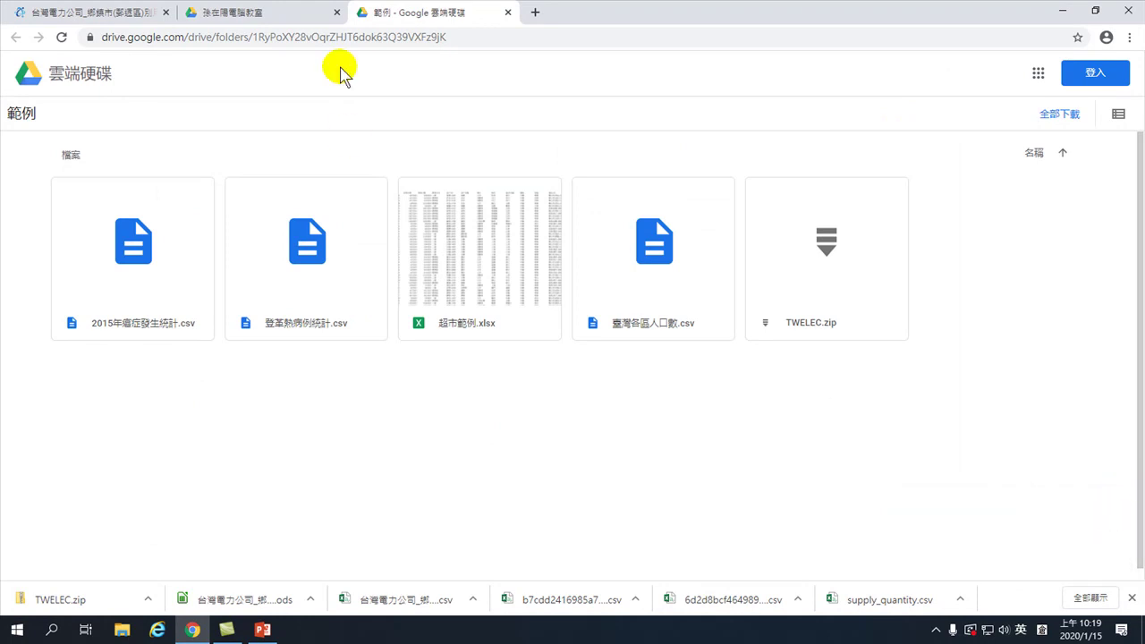
pyautogui.click(508, 12)
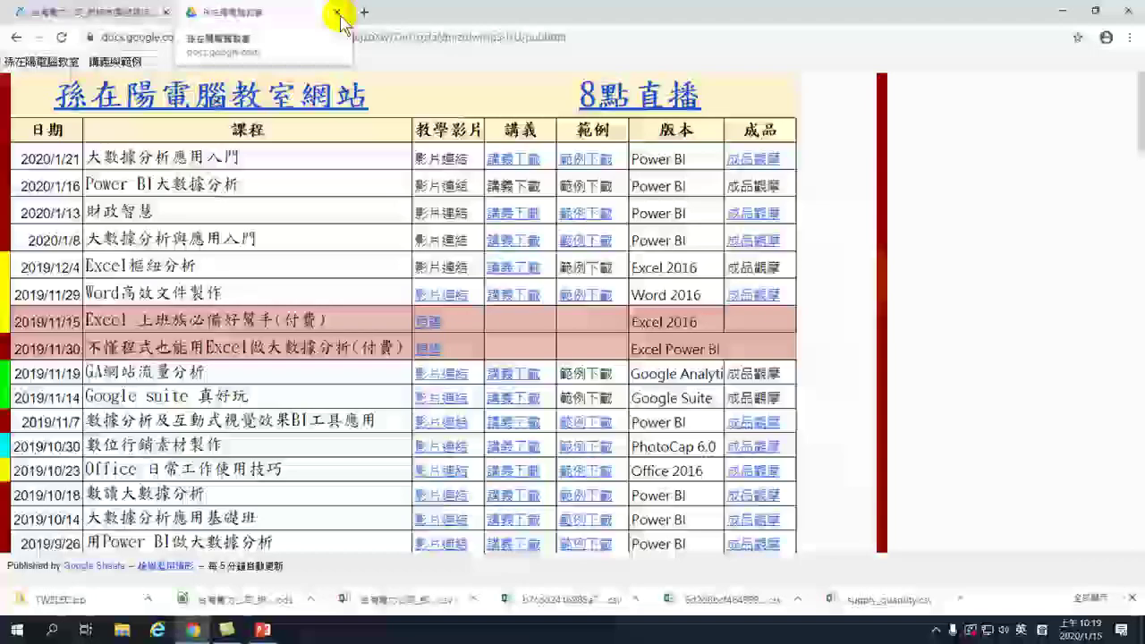
pyautogui.click(337, 11)
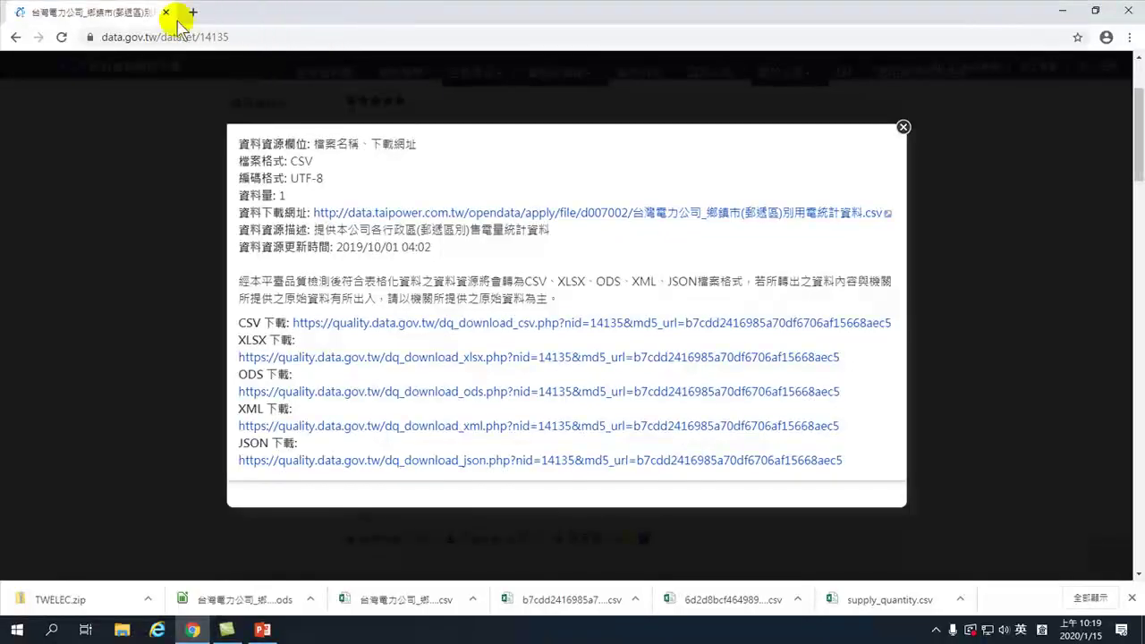
pyautogui.click(165, 12)
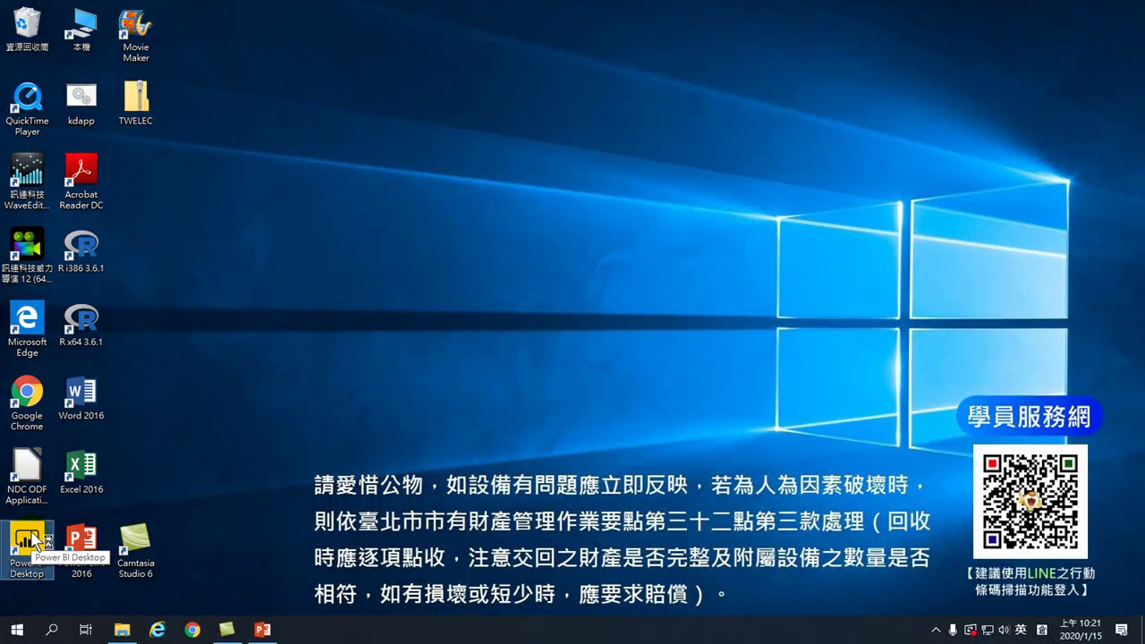
# Launch Power BI Desktop, skip sign-in and the start screen to a blank report, then minimize it
pyautogui.doubleClick(33, 542)
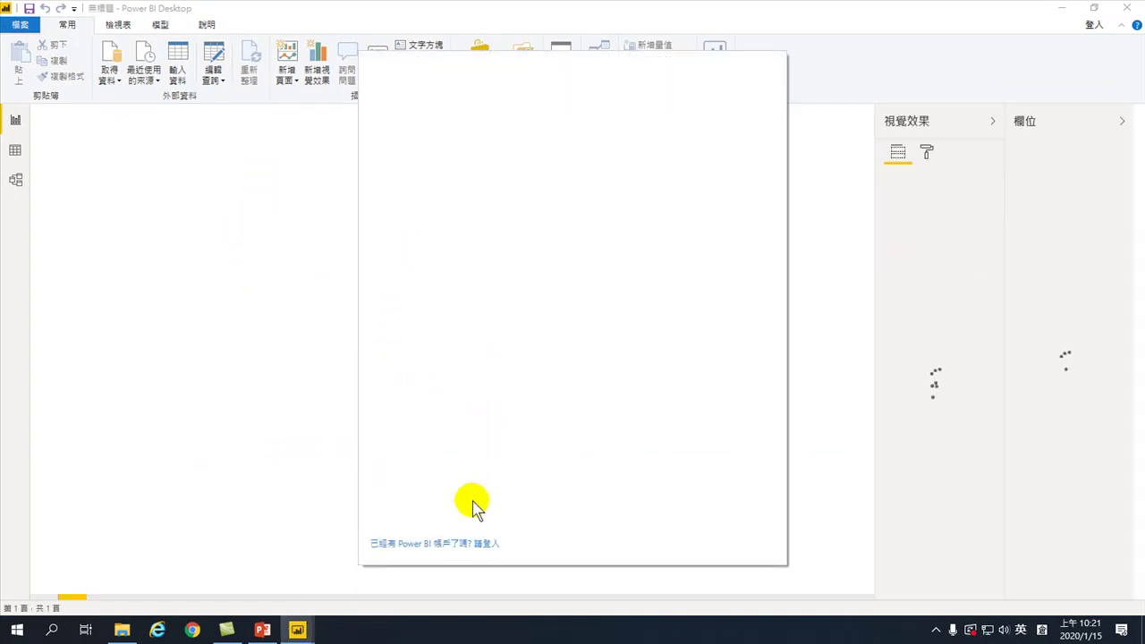
pyautogui.click(448, 543)
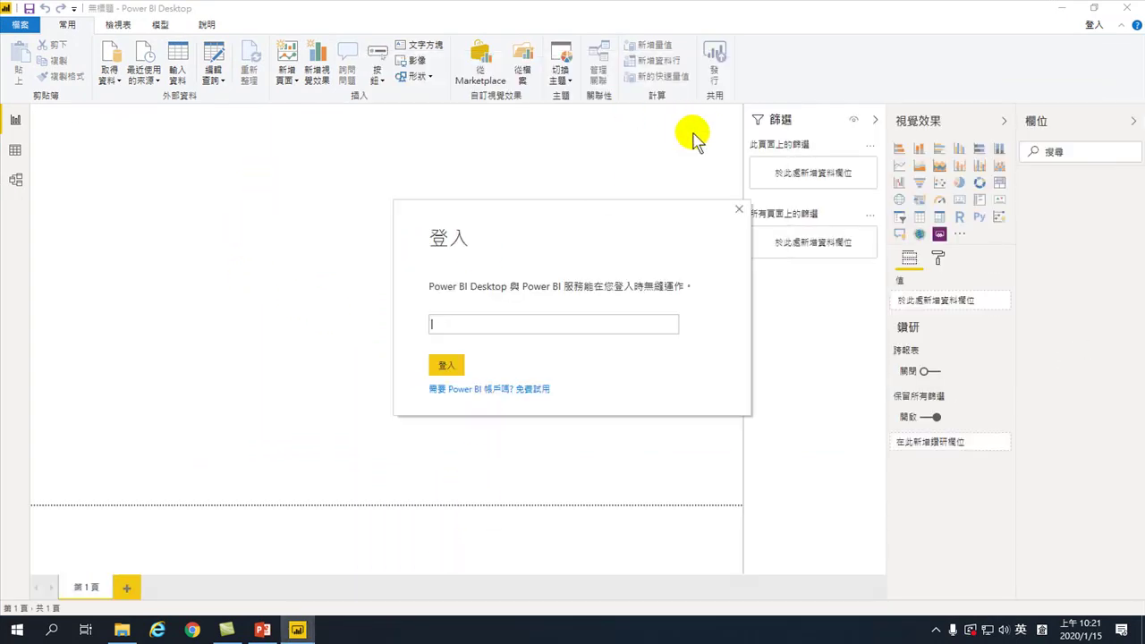
pyautogui.click(739, 210)
pyautogui.click(110, 69)
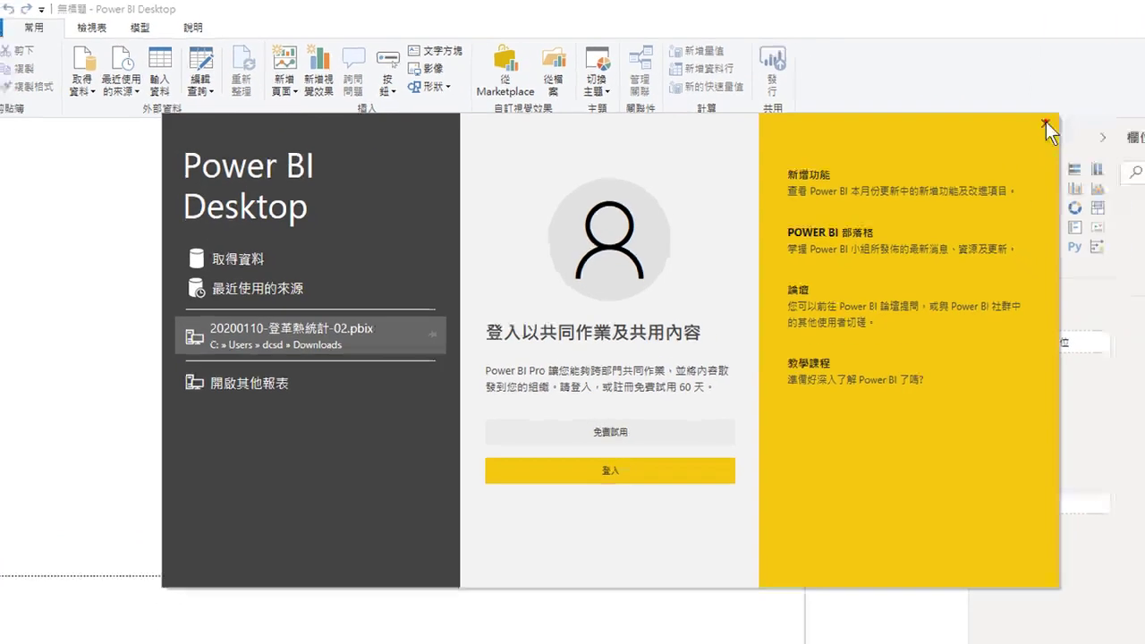
pyautogui.click(1046, 121)
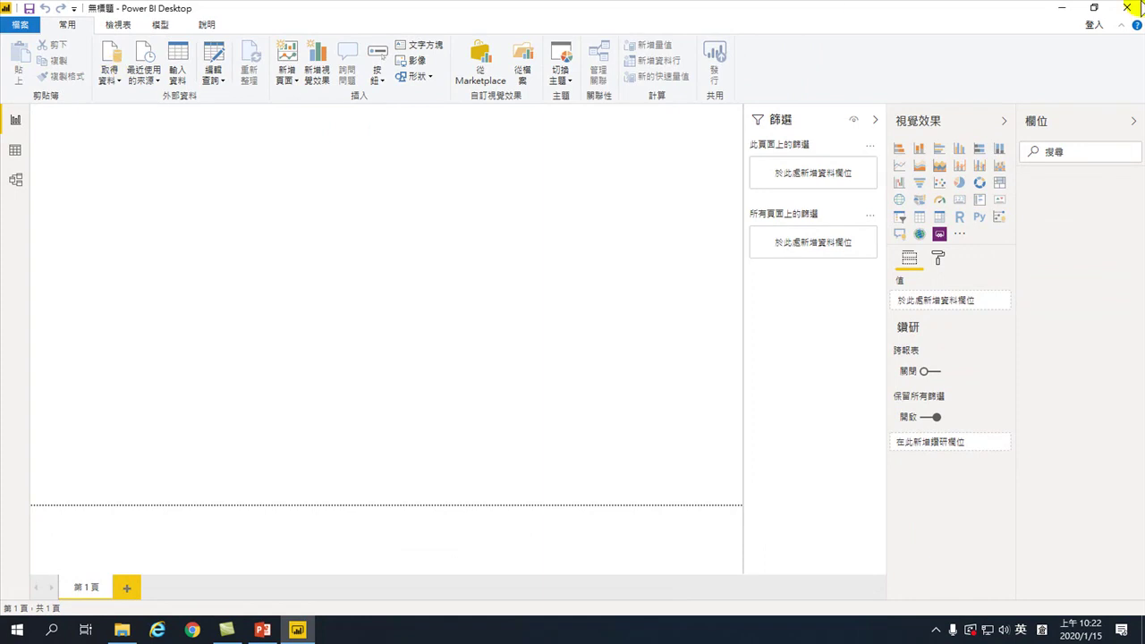
pyautogui.click(1061, 8)
# Choose the Folder connector from the File category of Get Data's full connector catalogue
pyautogui.click(298, 630)
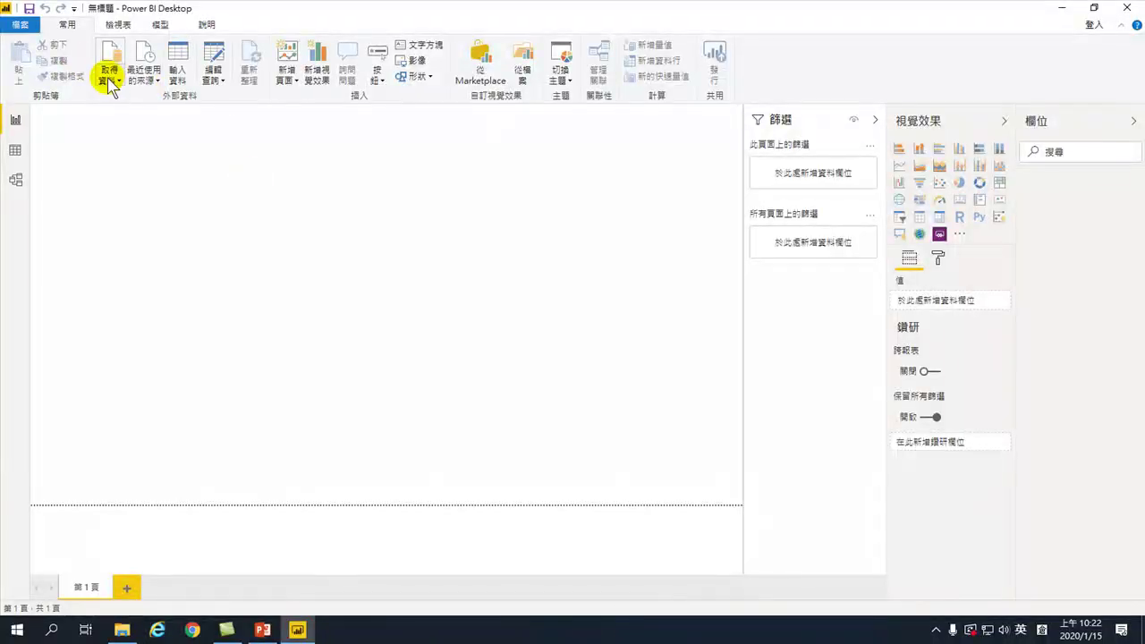
pyautogui.click(110, 80)
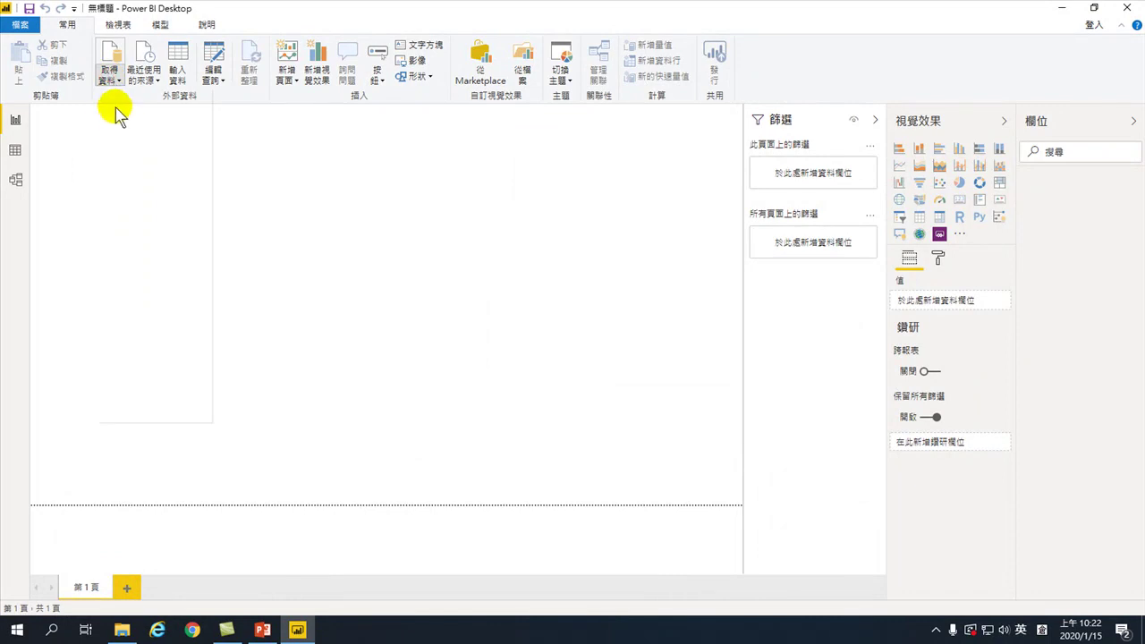
pyautogui.click(109, 78)
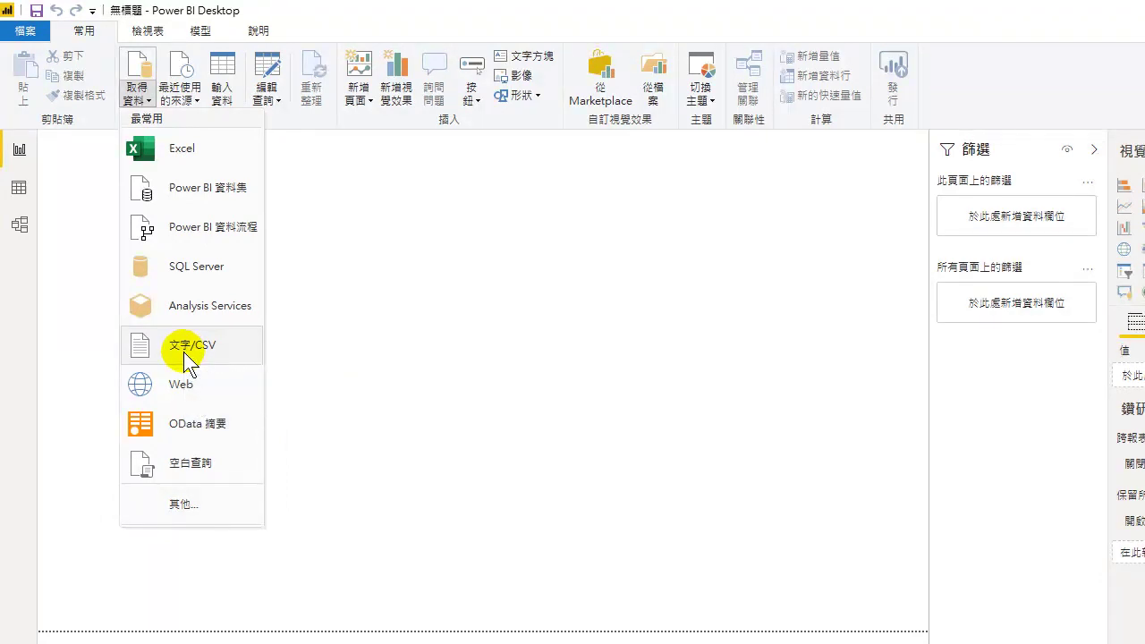
pyautogui.click(180, 505)
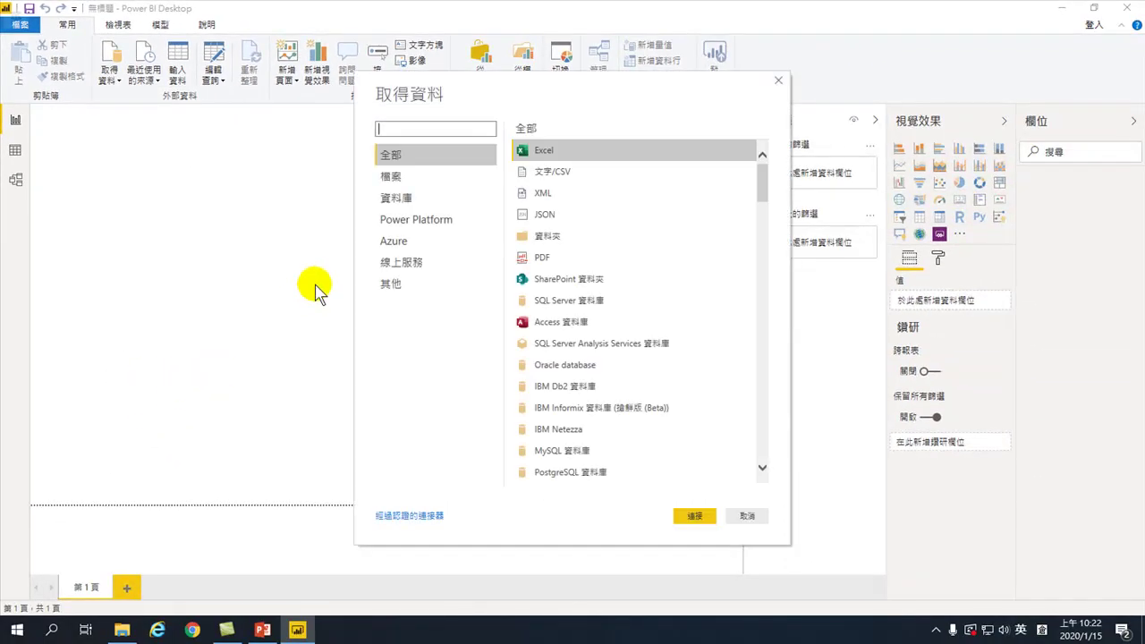
pyautogui.click(391, 176)
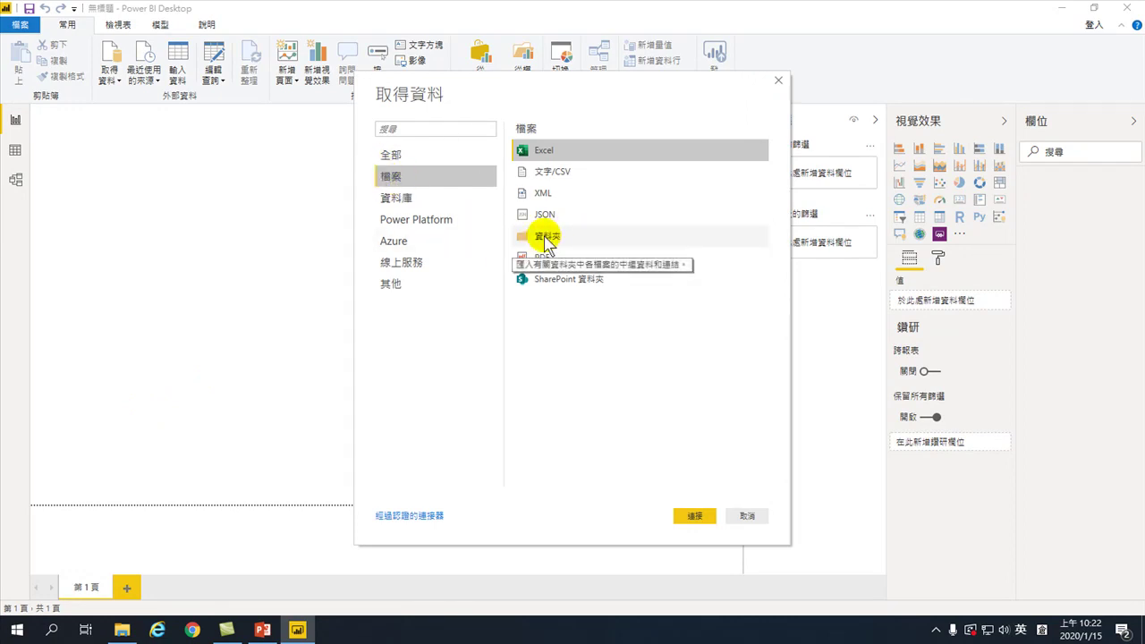
pyautogui.click(548, 240)
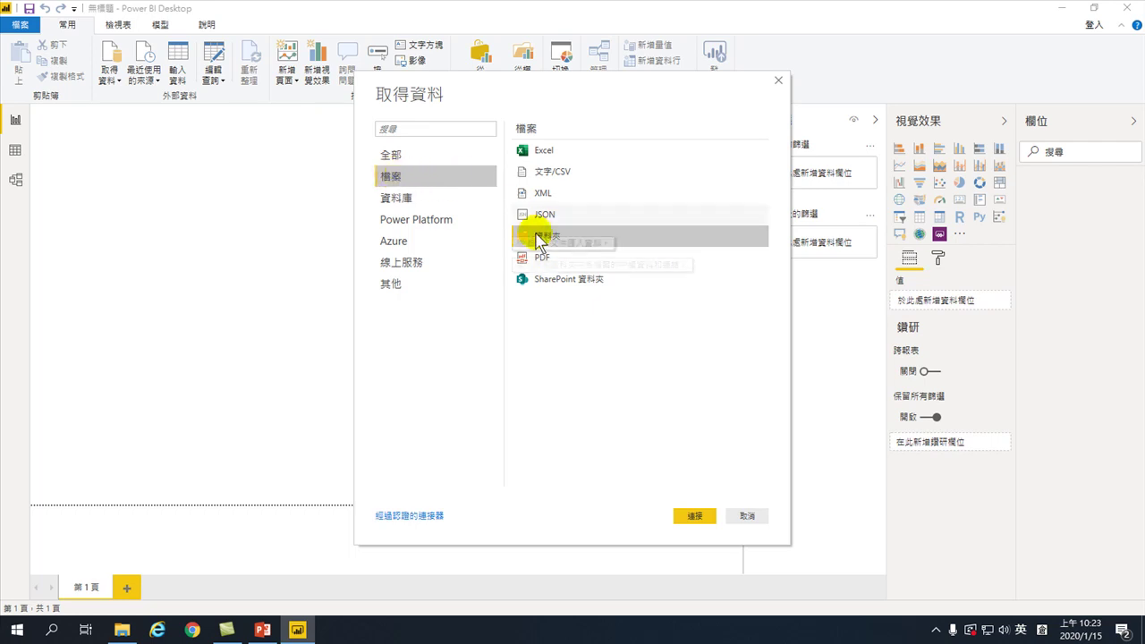
pyautogui.click(691, 517)
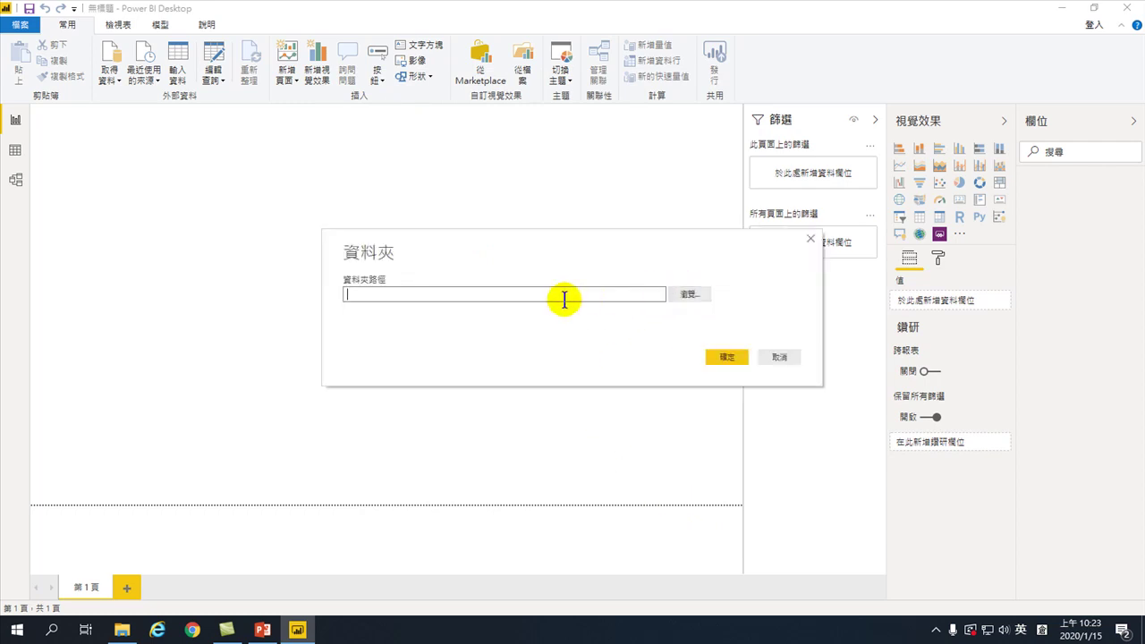
# Set the folder path to the nested Downloads\TWELEC\TWELEC folder and confirm it
pyautogui.click(689, 294)
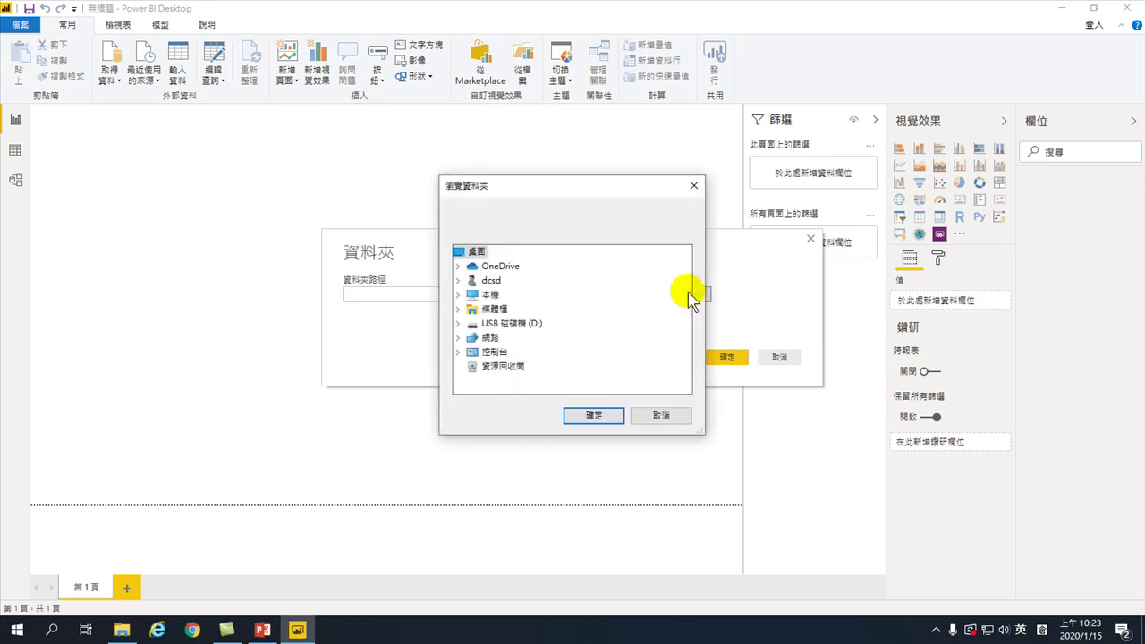
pyautogui.click(459, 296)
pyautogui.click(471, 294)
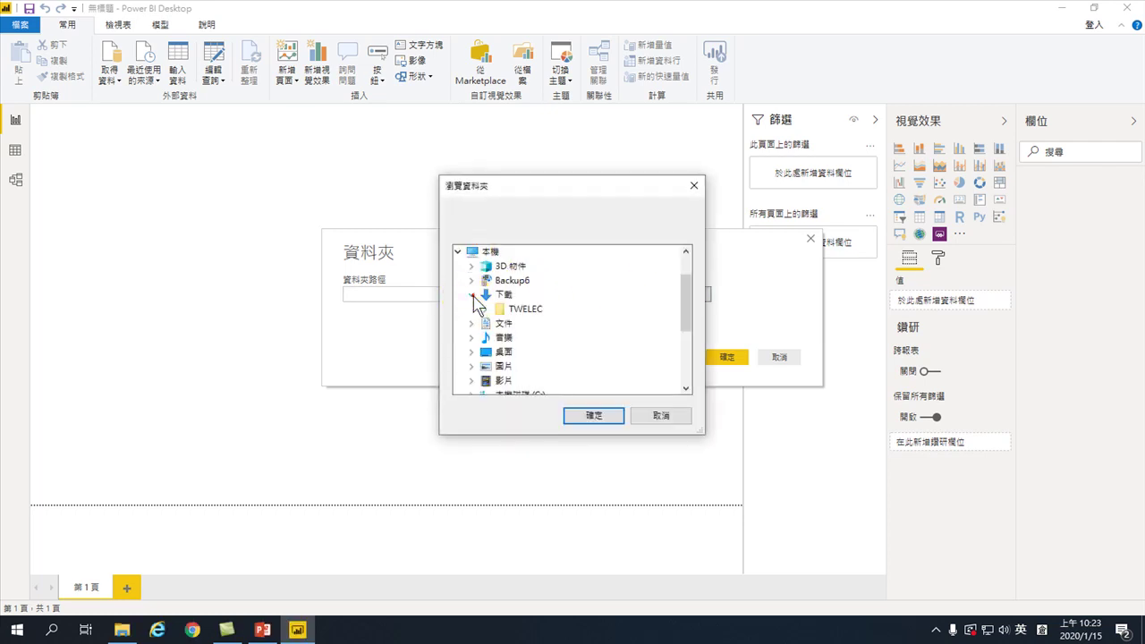
pyautogui.click(524, 308)
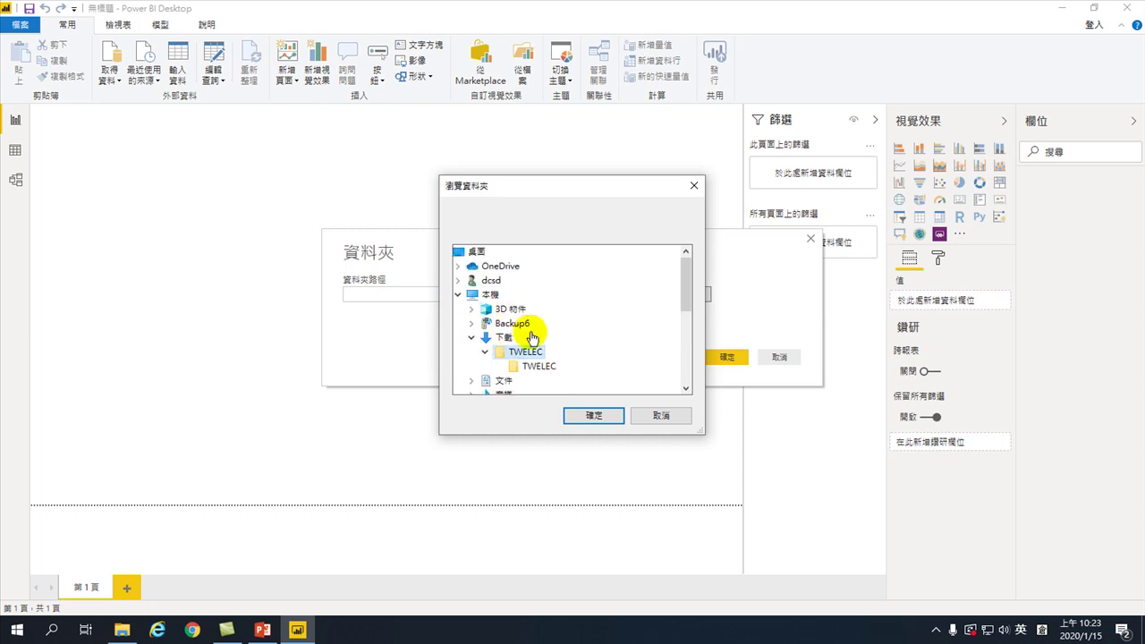
pyautogui.click(534, 367)
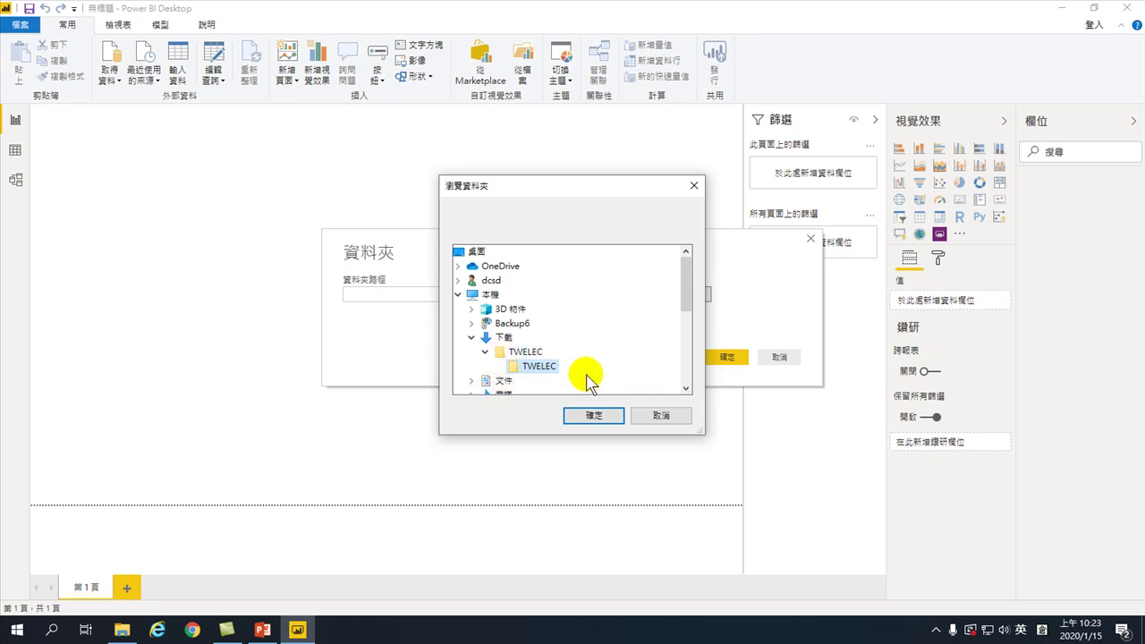
pyautogui.click(528, 353)
pyautogui.click(539, 367)
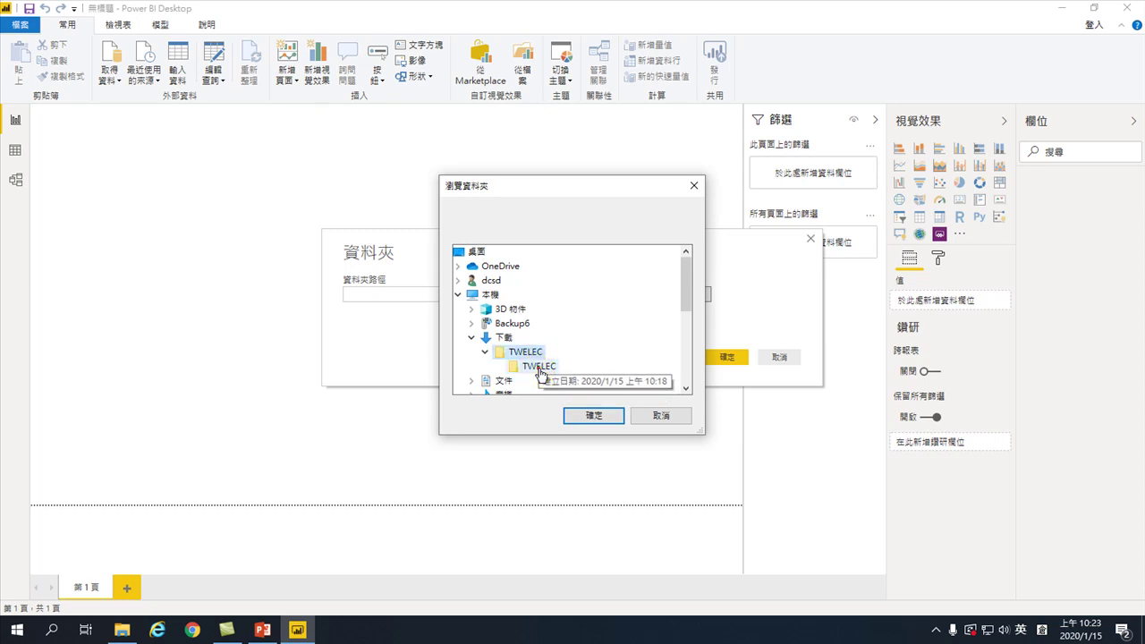
pyautogui.click(587, 417)
pyautogui.click(727, 358)
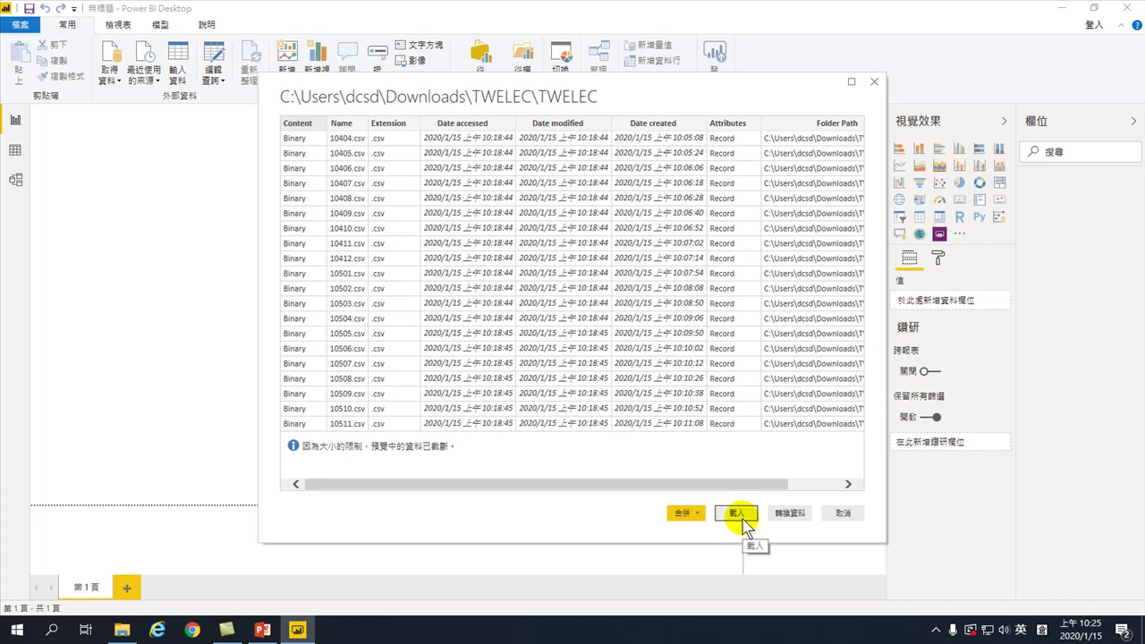
# Reveal the Combine options, Combine & Transform and Combine & Load, for the folder's CSV files
pyautogui.click(696, 515)
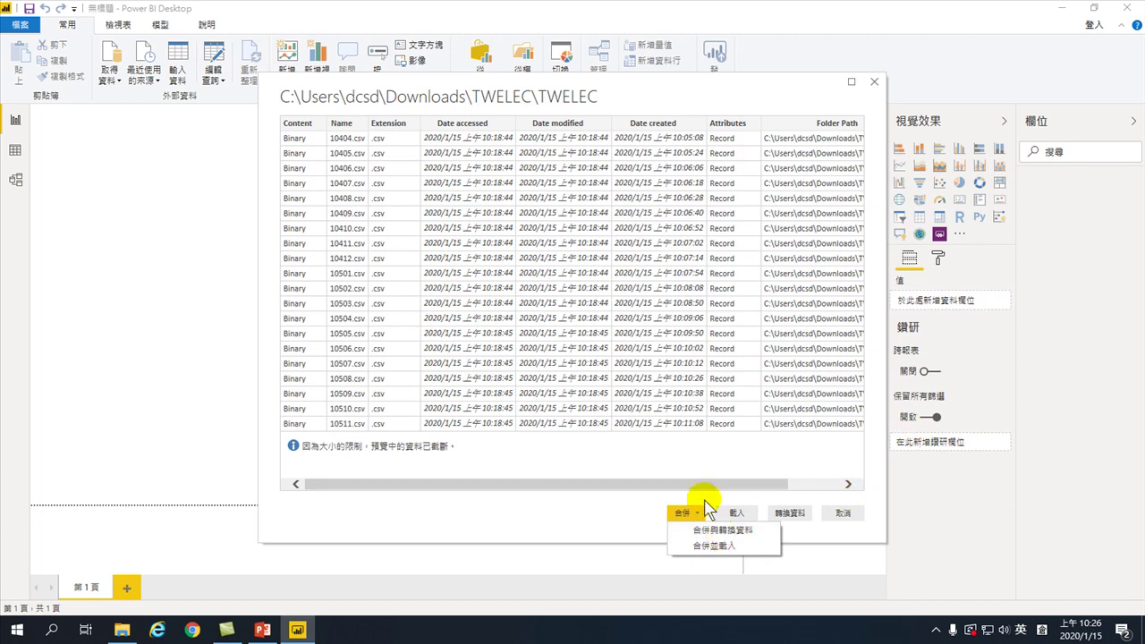
# Pick 合併並載入 and accept the sample file's 950 Big5, comma-delimited settings
pyautogui.click(723, 546)
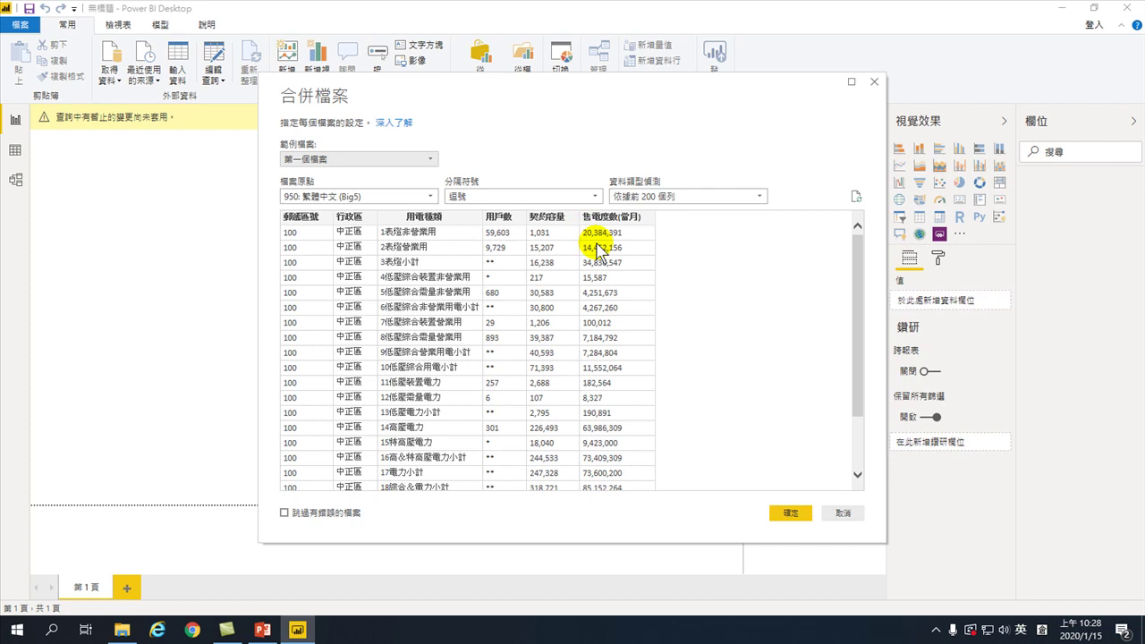
pyautogui.click(791, 514)
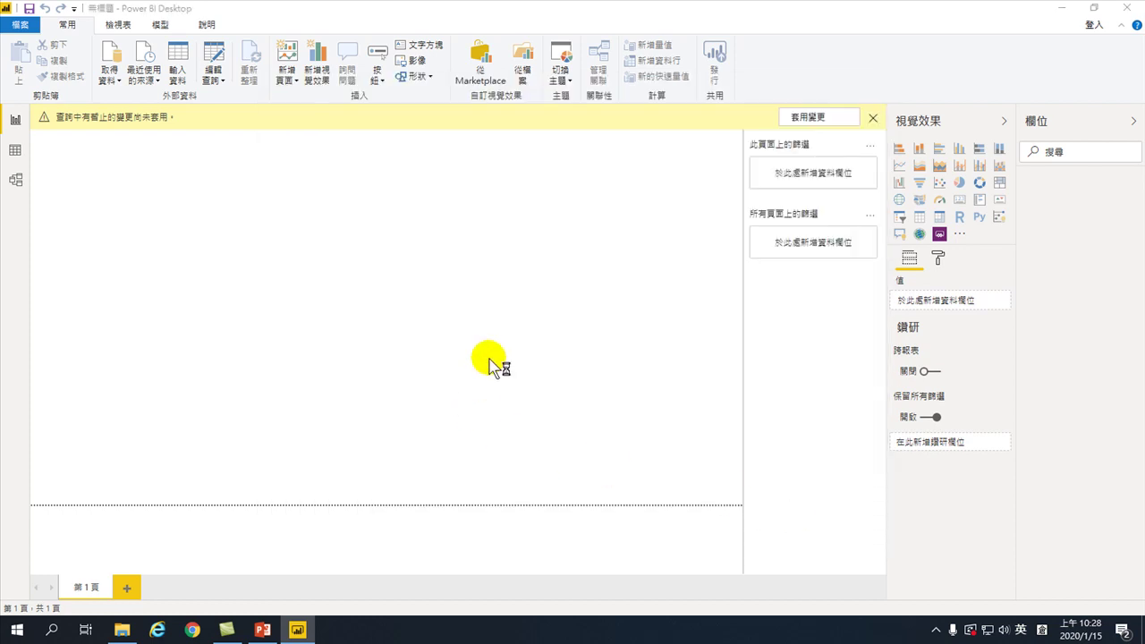
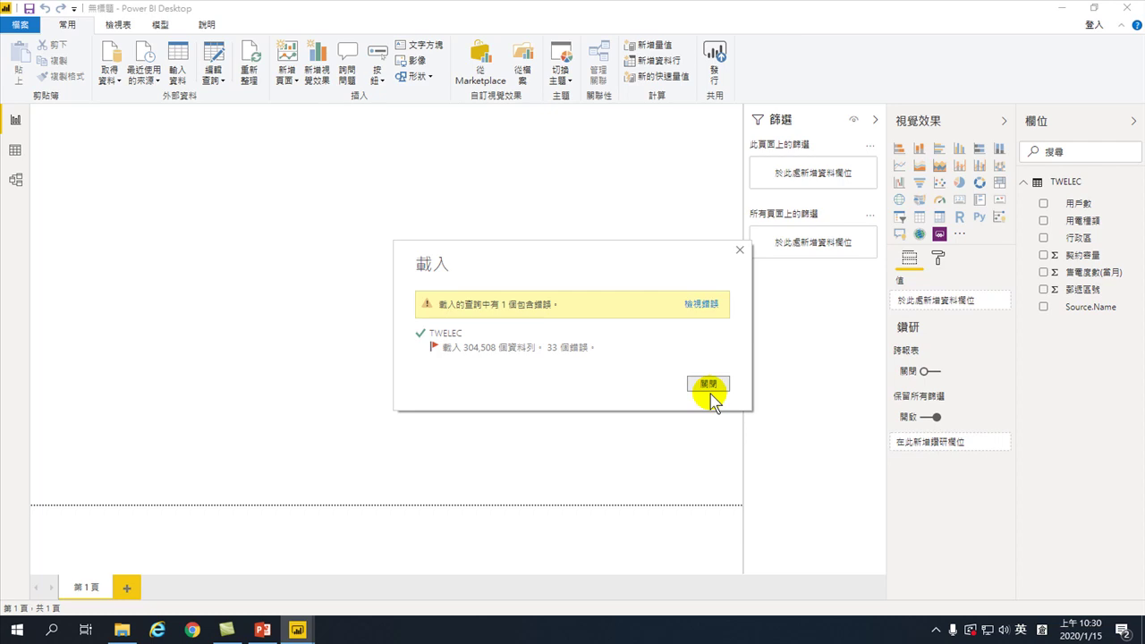
# Open the 33 load errors from the Load dialog's 檢視錯誤 (View errors) link
pyautogui.click(699, 305)
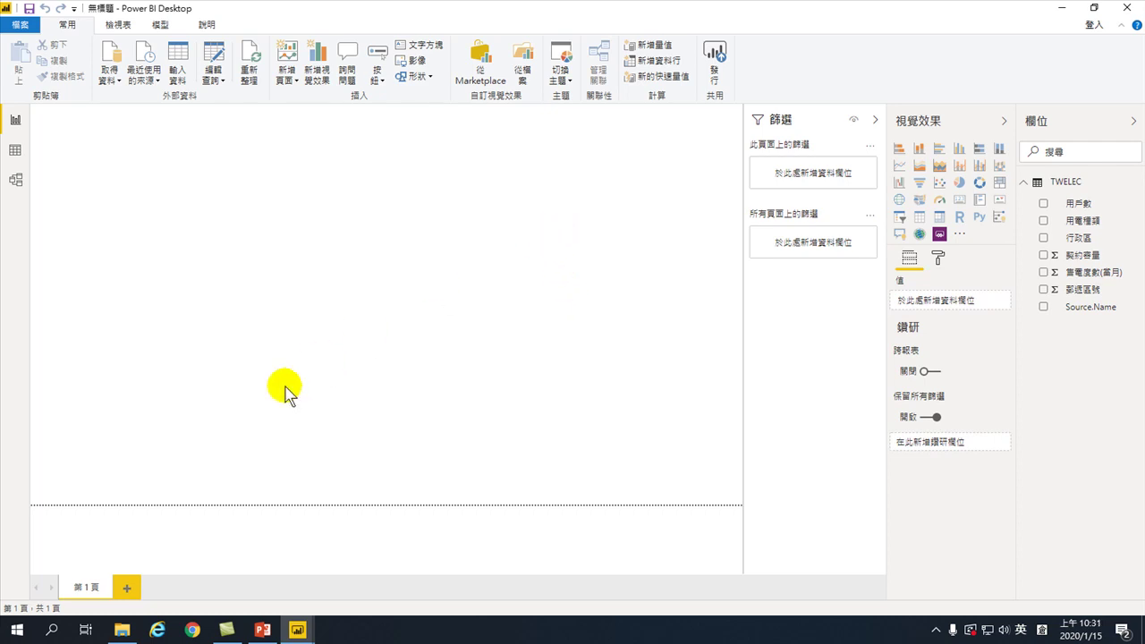
pyautogui.click(297, 629)
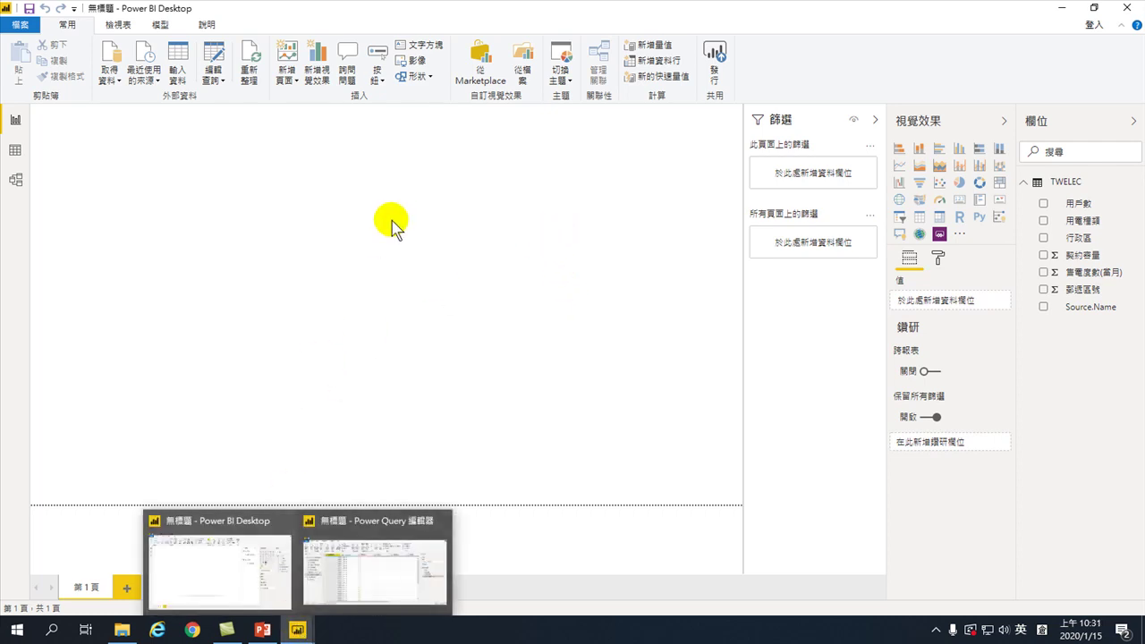
pyautogui.click(298, 628)
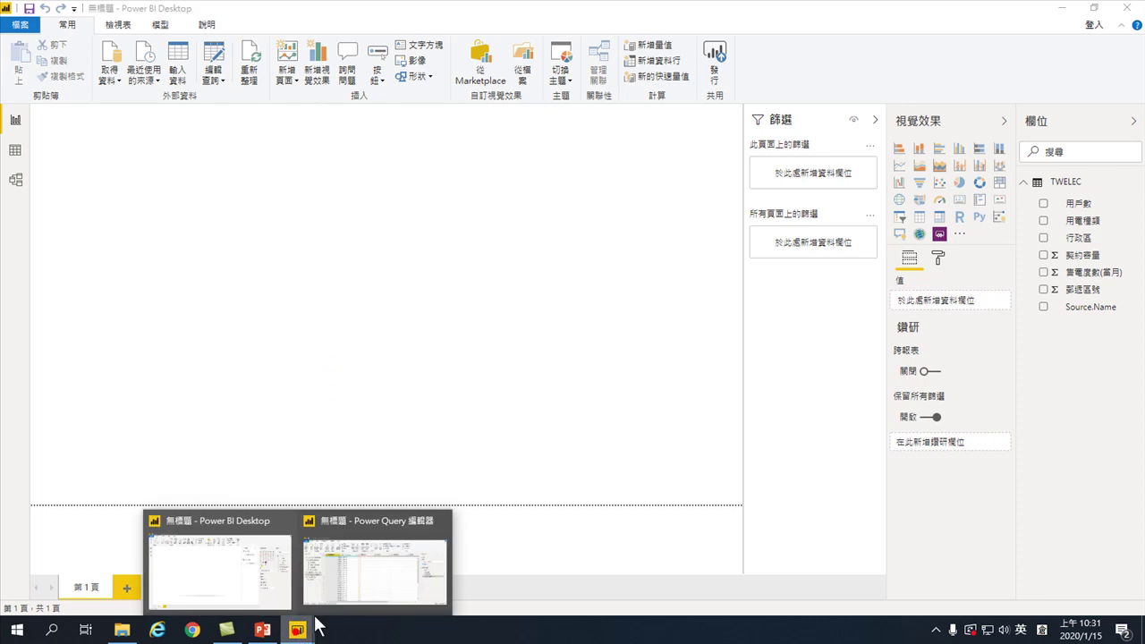
# Bring up the 'TWELEC 中的錯誤' query and scan its 33 rows showing Error in 郵遞區號
pyautogui.moveTo(367, 563)
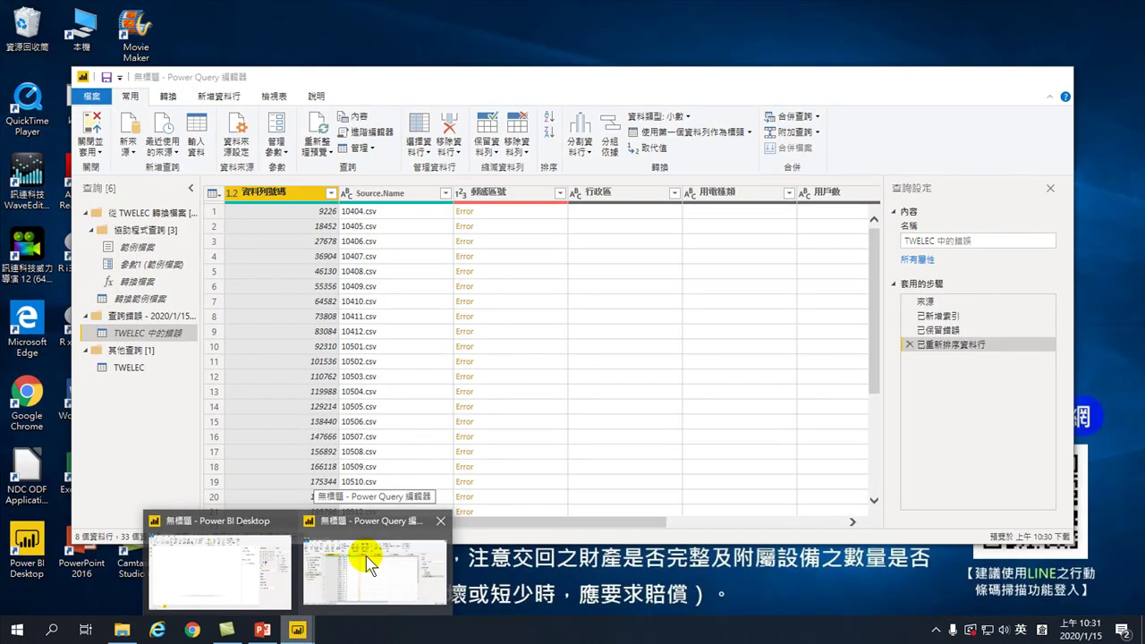
pyautogui.click(365, 524)
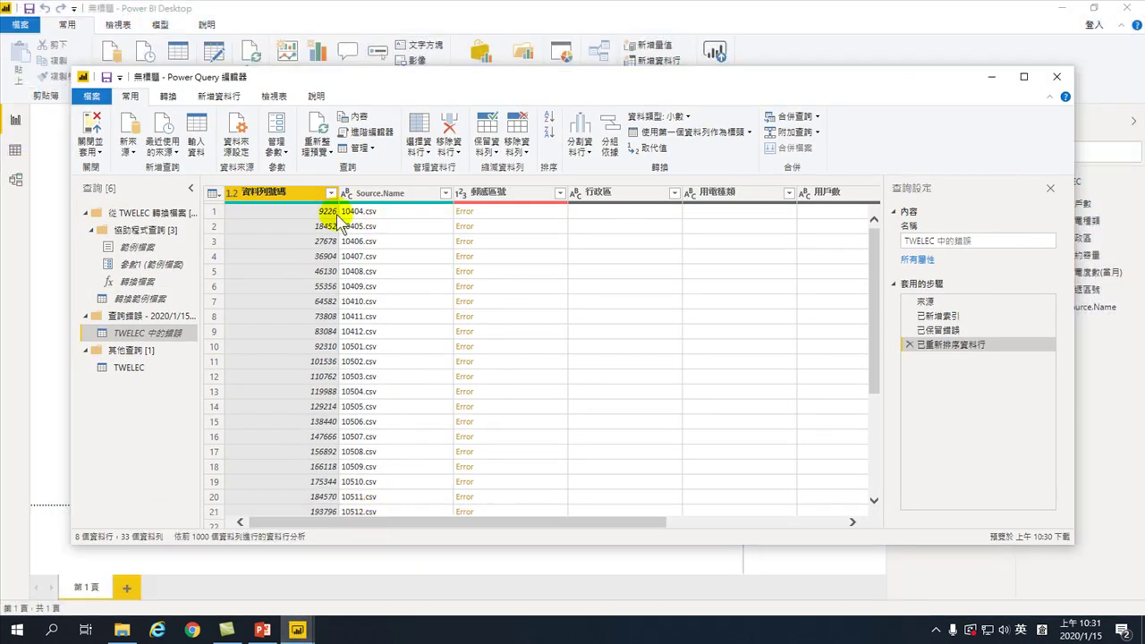
pyautogui.click(298, 628)
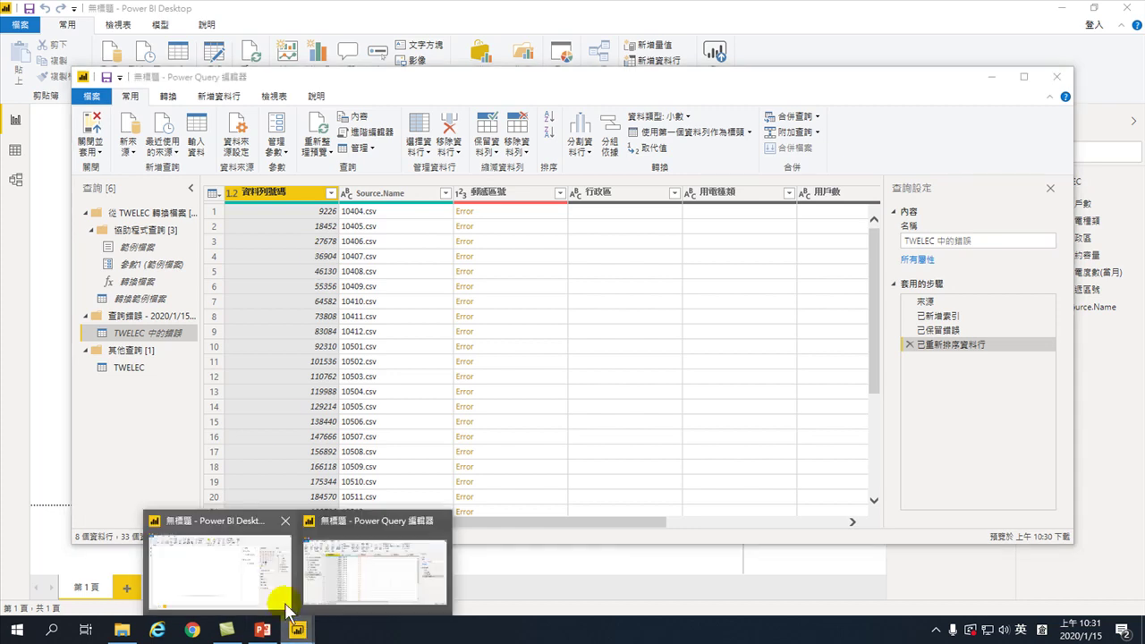
pyautogui.click(243, 570)
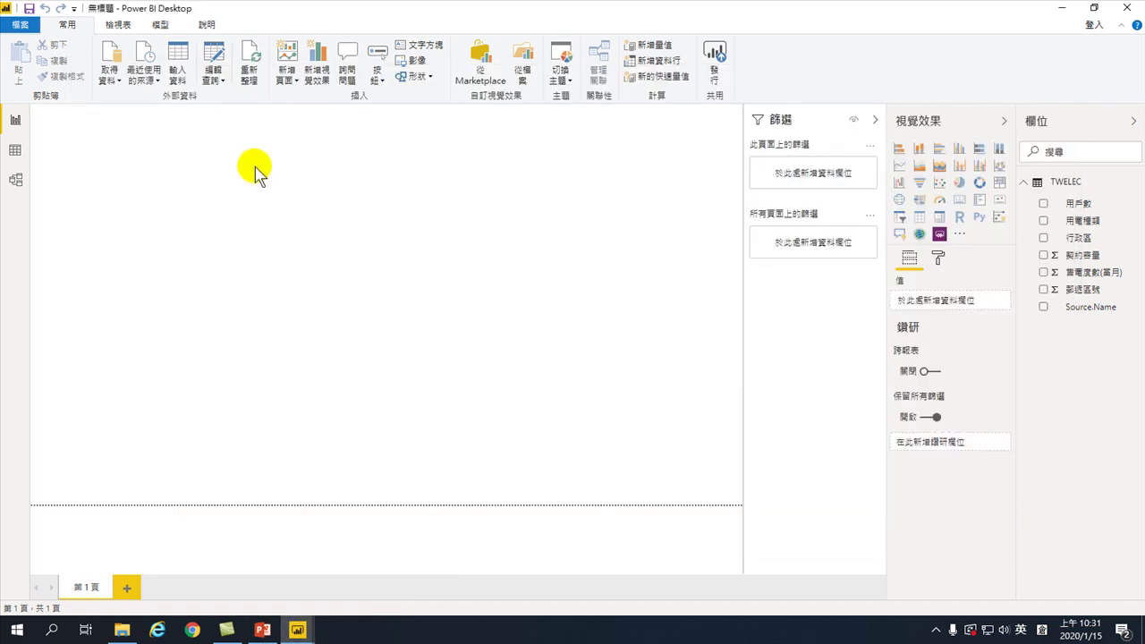
pyautogui.click(298, 629)
pyautogui.click(366, 570)
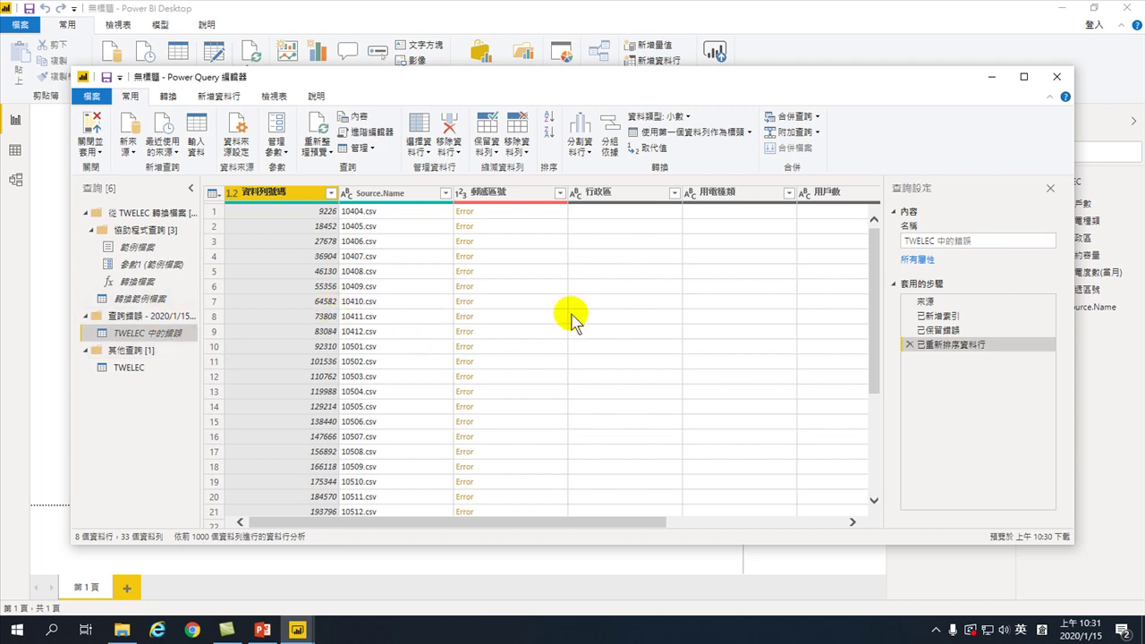
pyautogui.moveTo(875, 258)
pyautogui.mouseDown()
pyautogui.moveTo(872, 401)
pyautogui.moveTo(864, 252)
pyautogui.mouseUp()
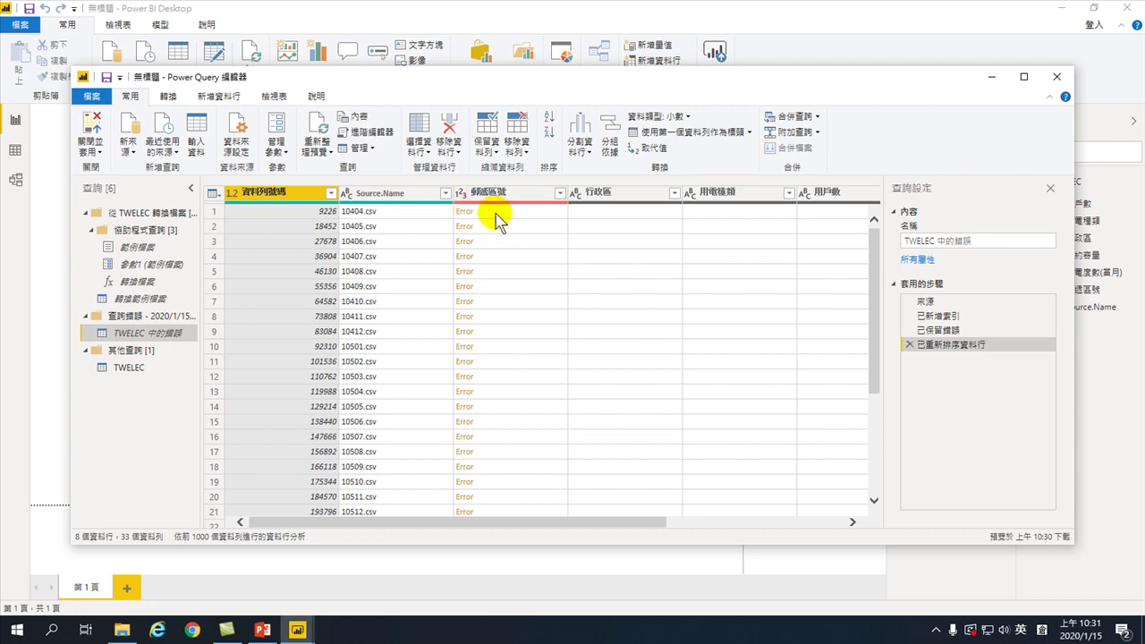
pyautogui.scroll(-5, 473, 371)
pyautogui.scroll(5, 481, 358)
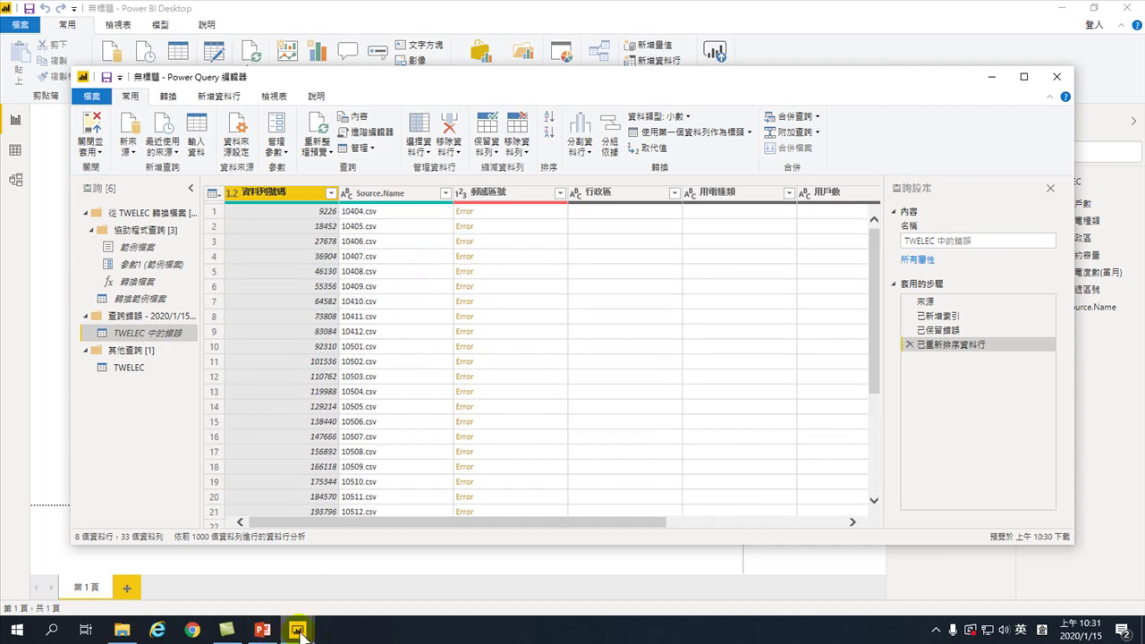
pyautogui.moveTo(299, 633)
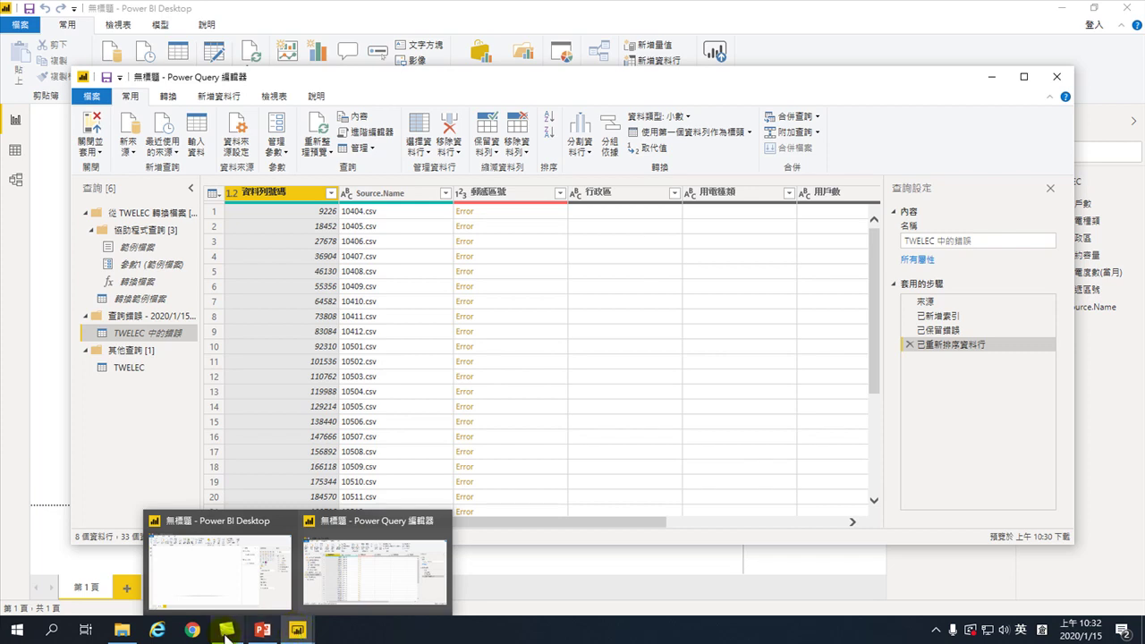
# Open file 10404 from Downloads > TWELEC > TWELEC in Excel
pyautogui.click(122, 630)
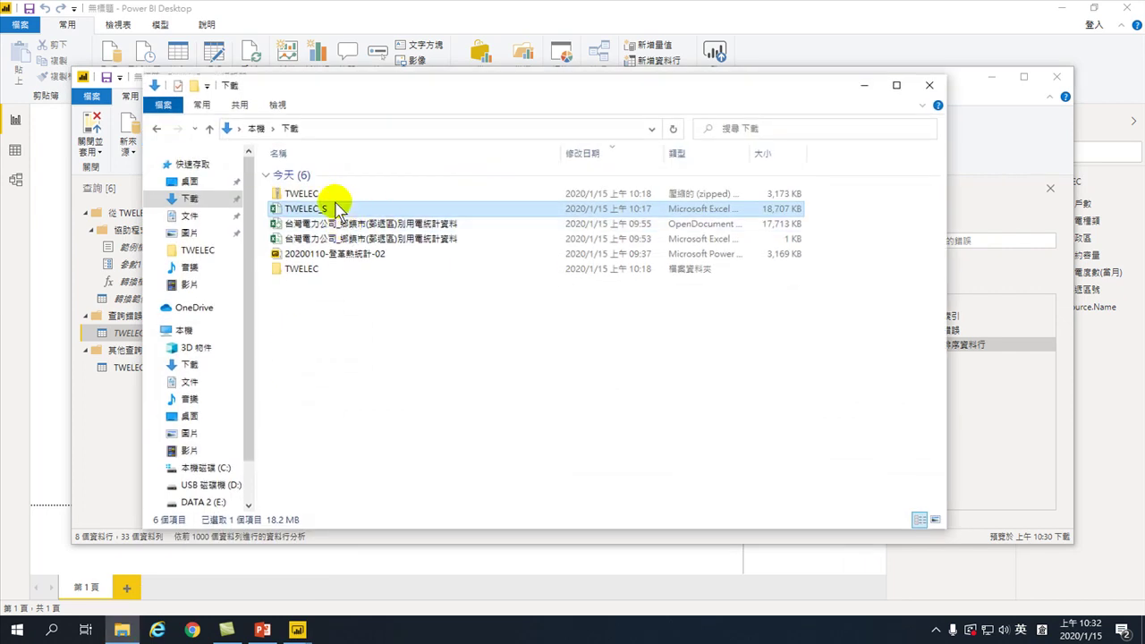
pyautogui.doubleClick(302, 270)
pyautogui.doubleClick(298, 181)
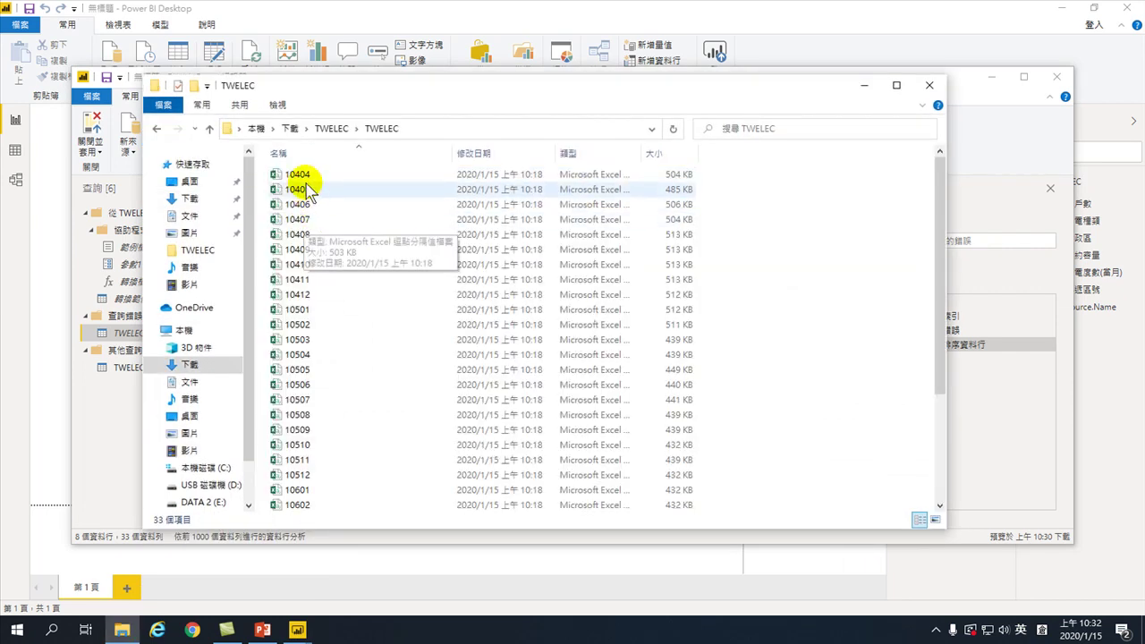
pyautogui.moveTo(353, 89); pyautogui.dragTo(643, 190)
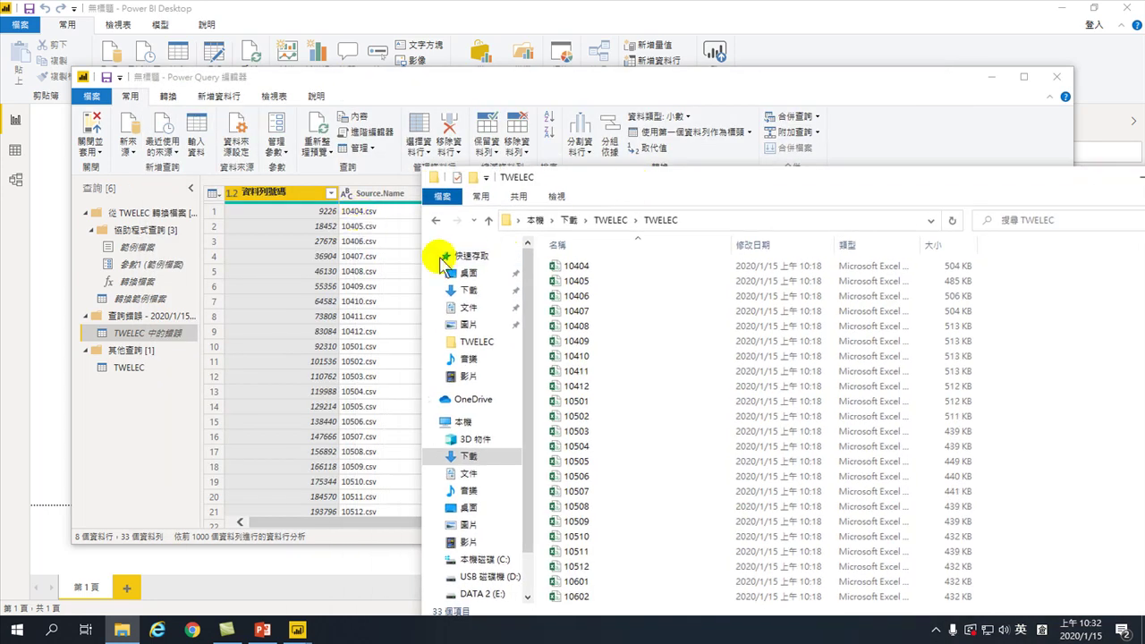
pyautogui.click(577, 267)
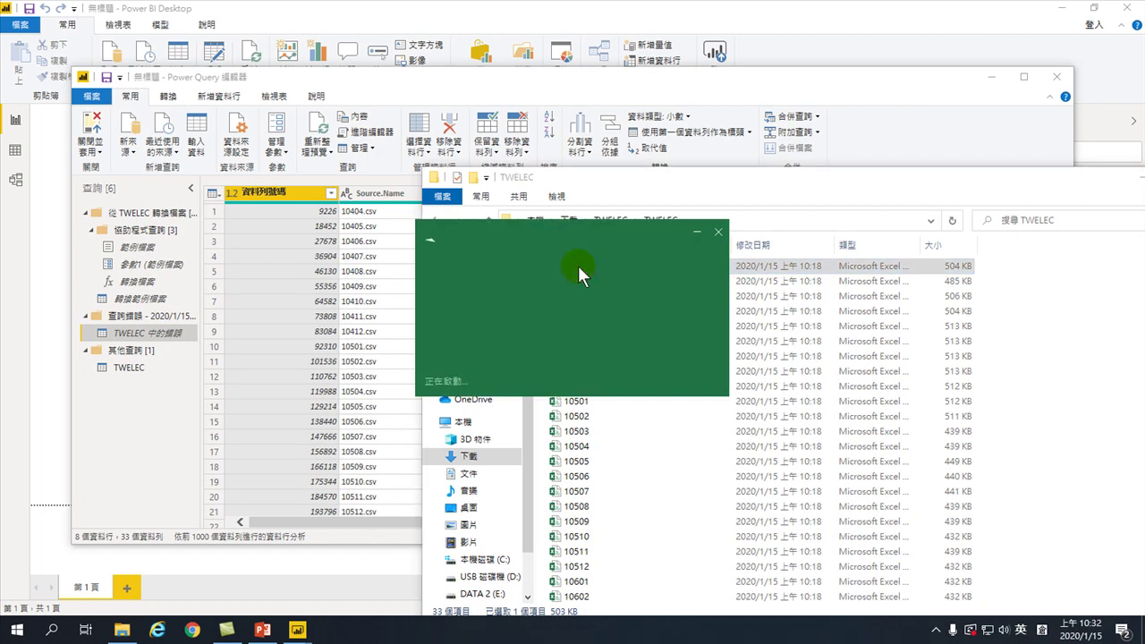
# Jump to cell A9227 at the end of the 10404 data
pyautogui.click(131, 201)
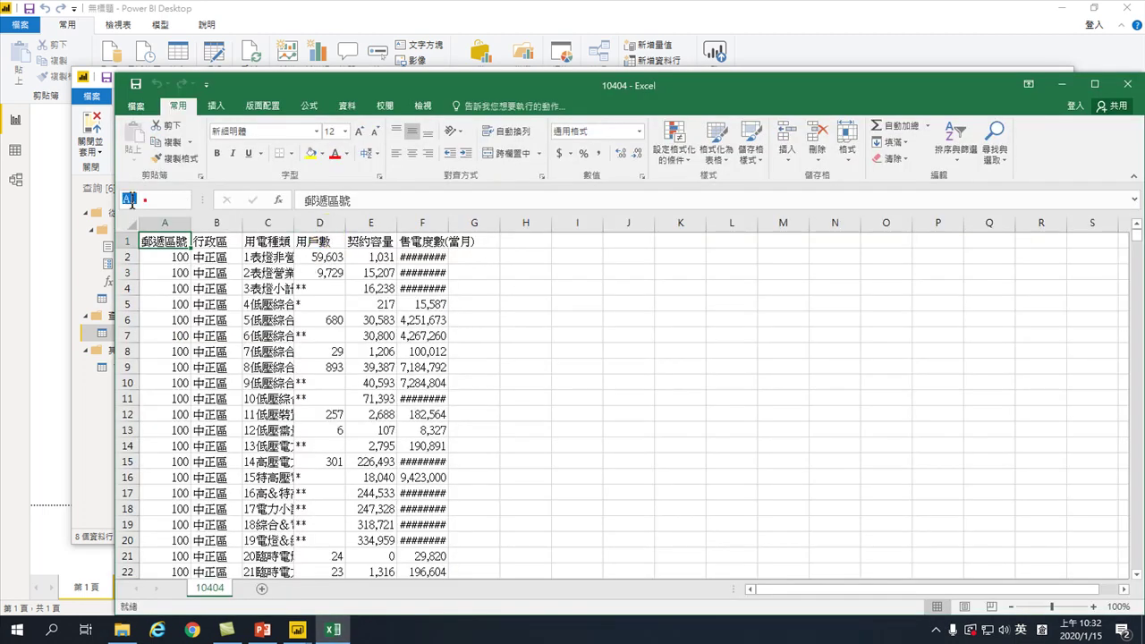
pyautogui.click(132, 198)
pyautogui.write('9227')
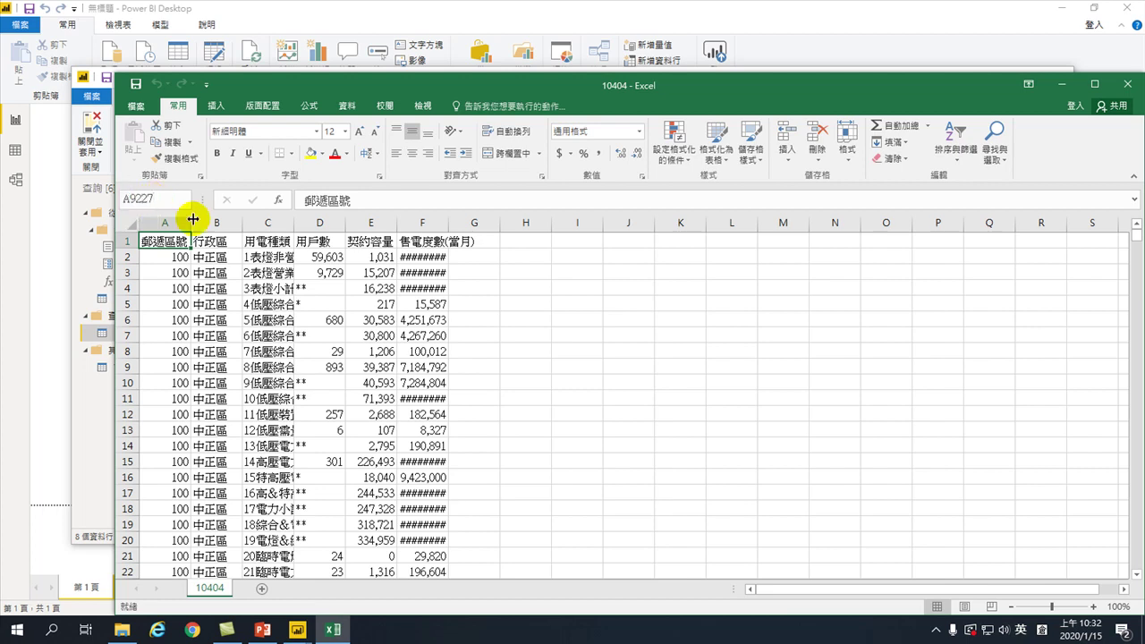
pyautogui.press('Return')
pyautogui.scroll(-2, 274, 481)
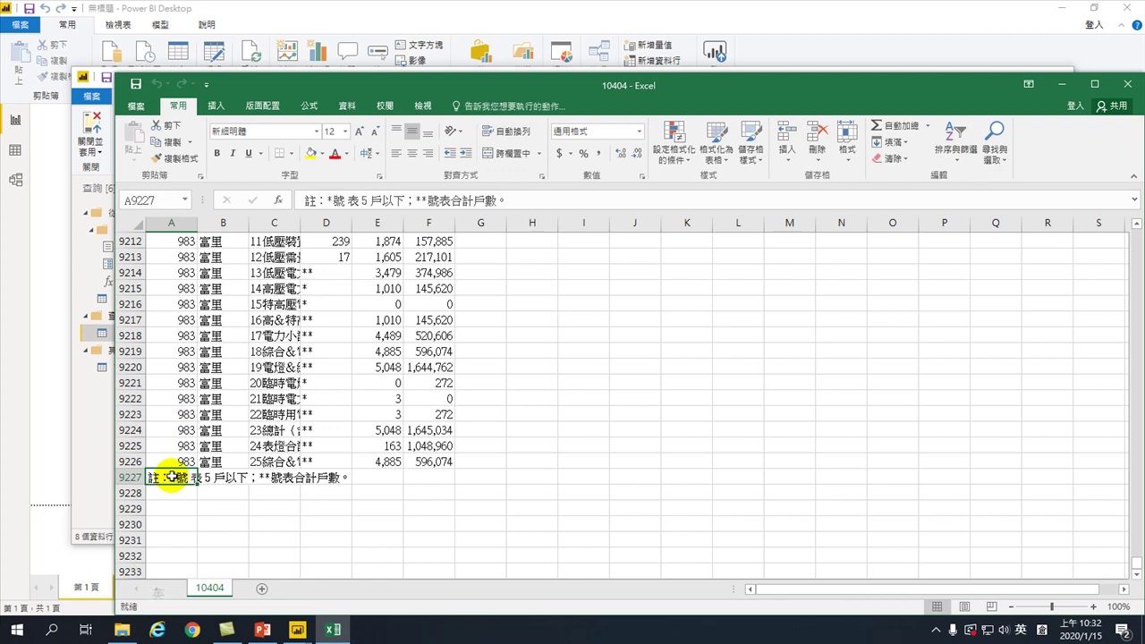
# Confirm row 9227 holds the footnote '註：*號 表5戶以下；**號表合計戶數。', then close the workbook
pyautogui.click(223, 478)
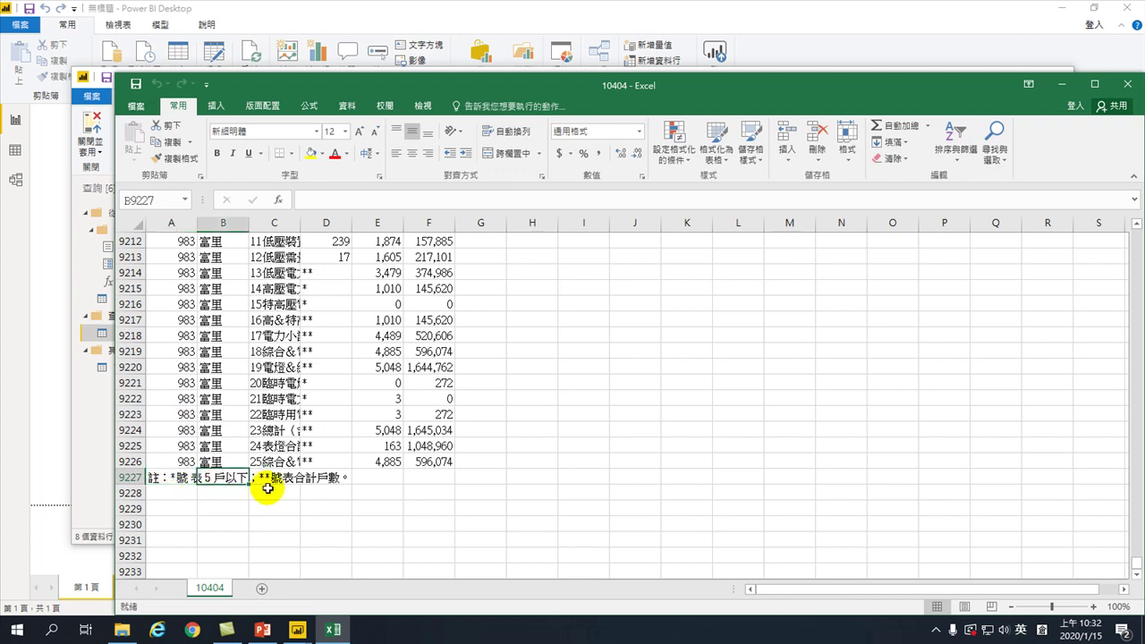
pyautogui.click(269, 481)
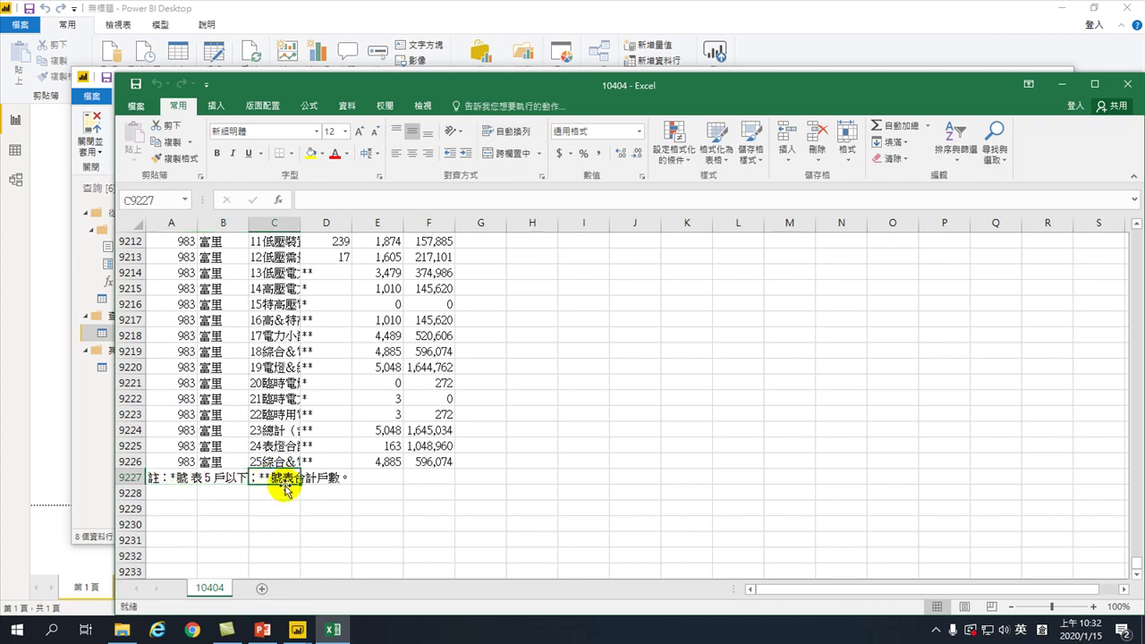
pyautogui.scroll(4, 371, 462)
pyautogui.scroll(-5, 336, 458)
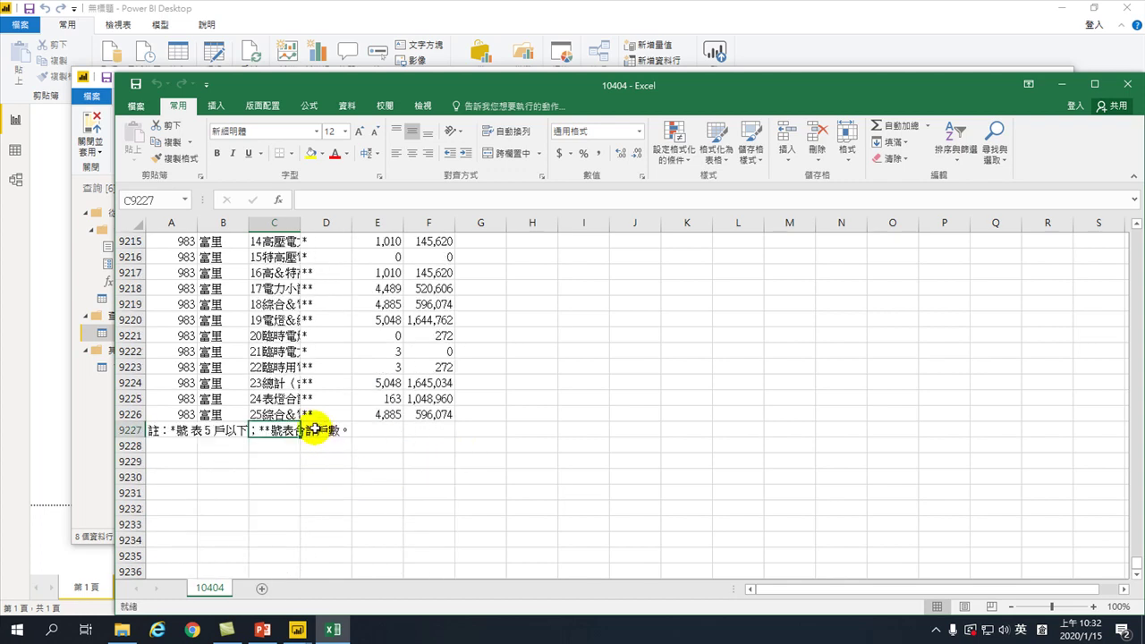
pyautogui.click(171, 431)
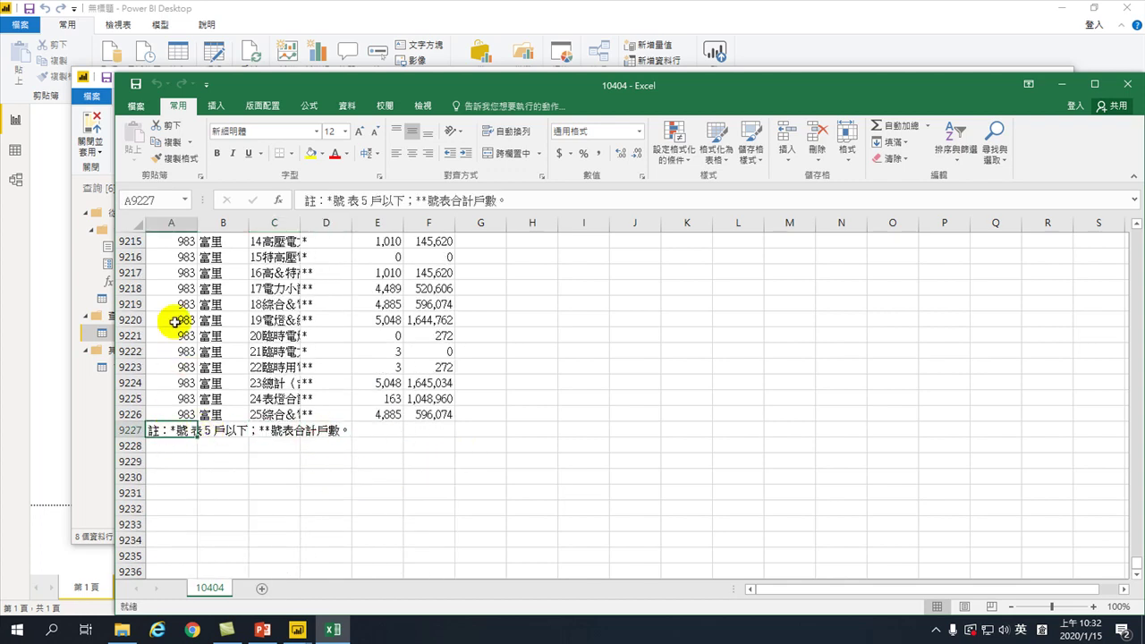
pyautogui.click(159, 428)
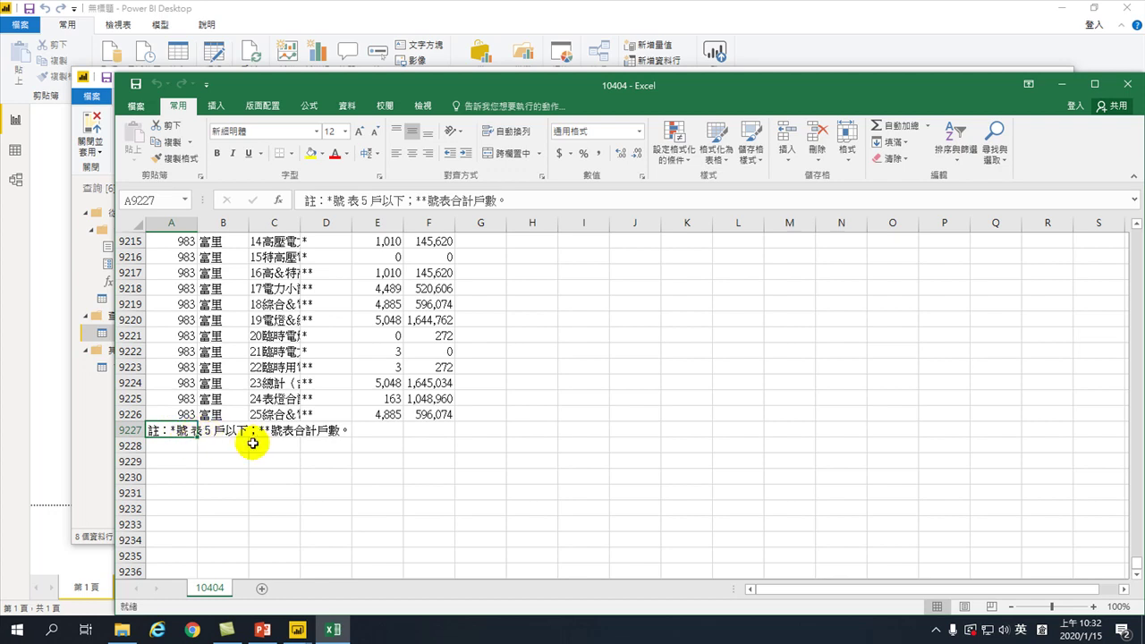
pyautogui.click(127, 429)
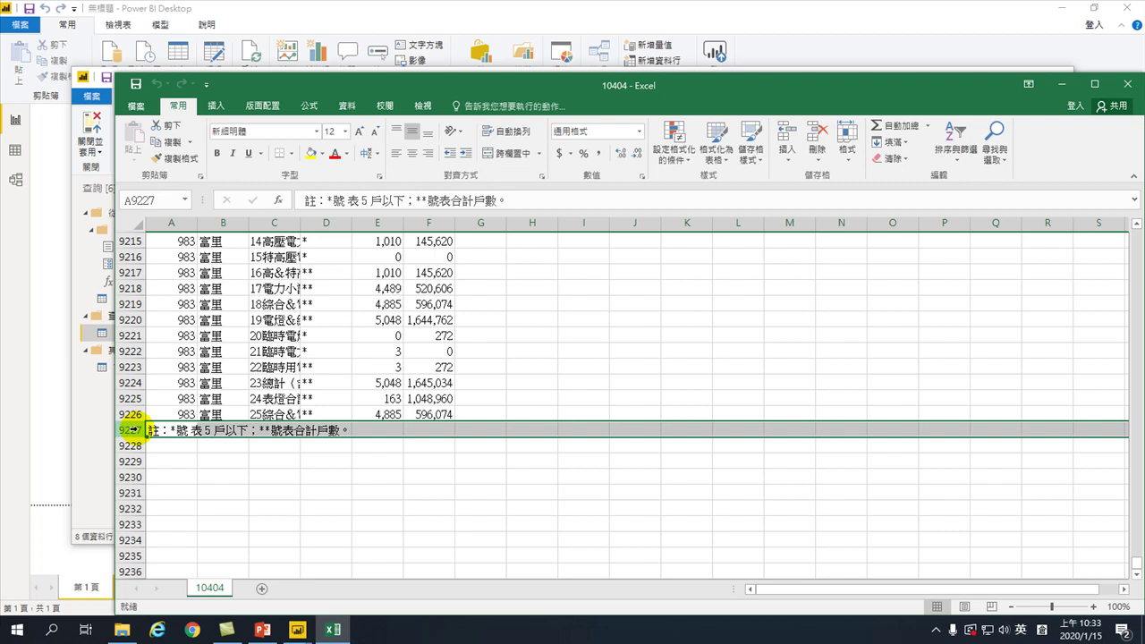
pyautogui.click(1126, 83)
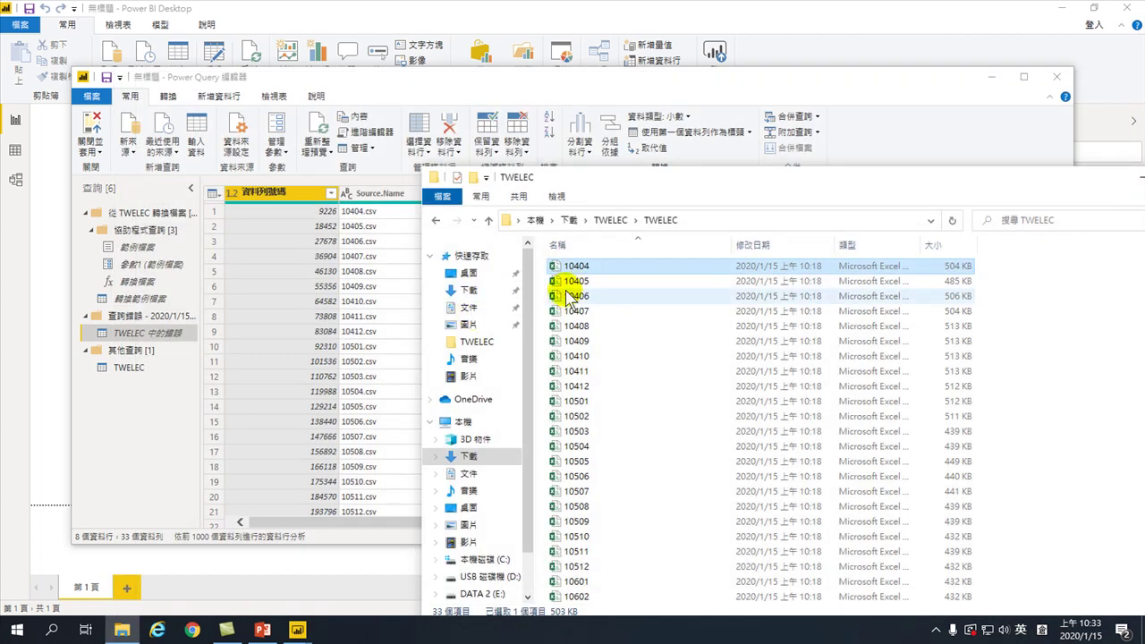
pyautogui.doubleClick(577, 282)
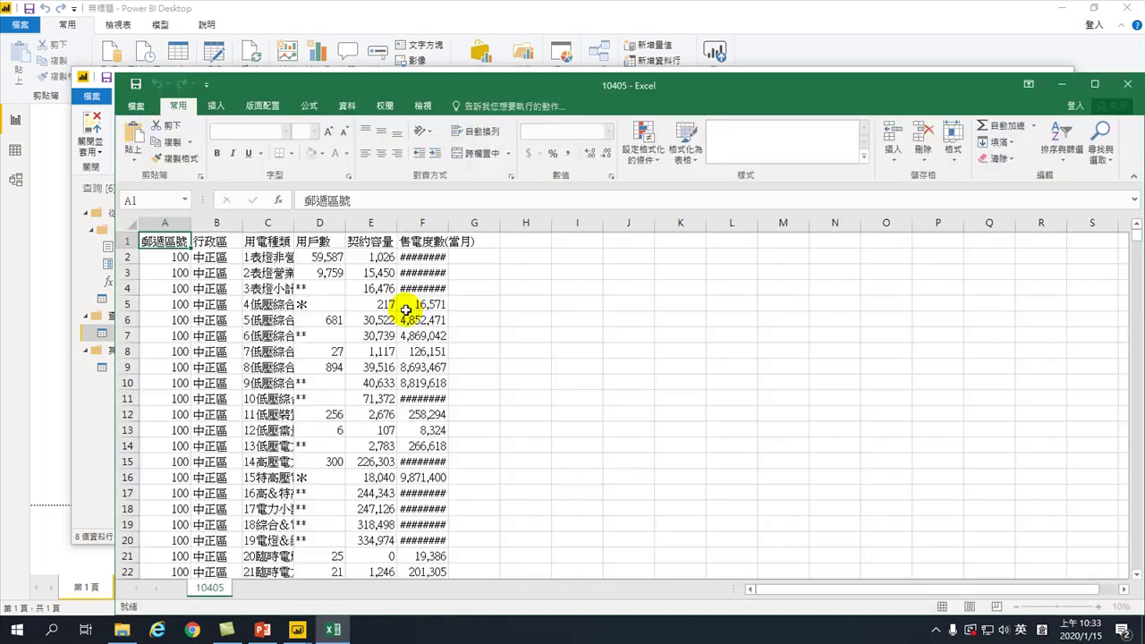
pyautogui.moveTo(1136, 236); pyautogui.dragTo(1131, 585)
pyautogui.scroll(-1, 555, 497)
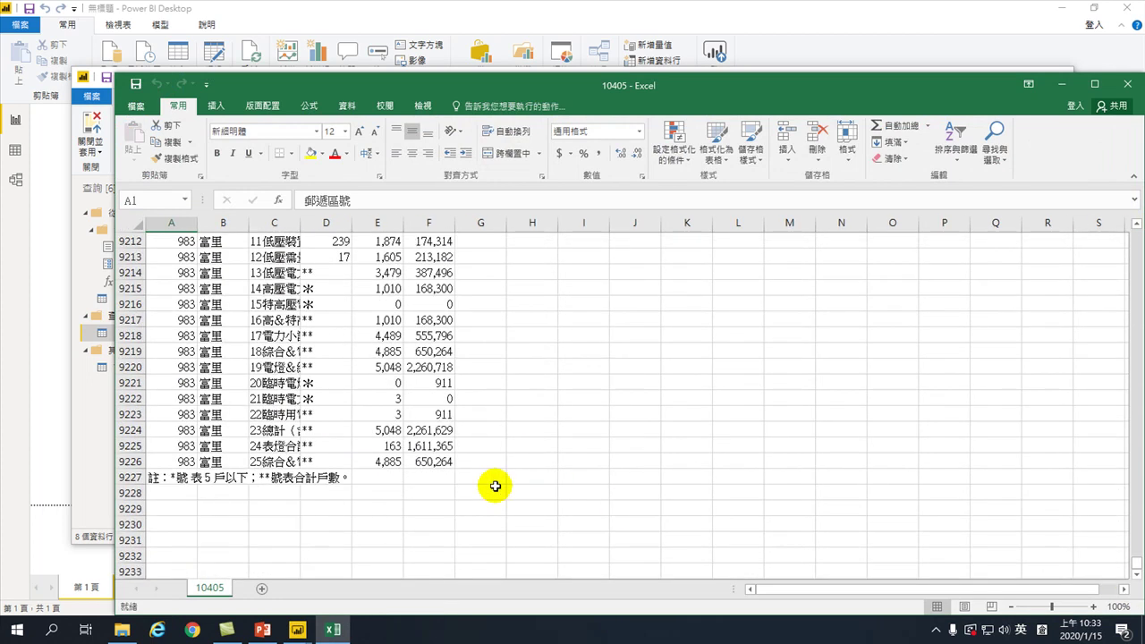
pyautogui.click(181, 481)
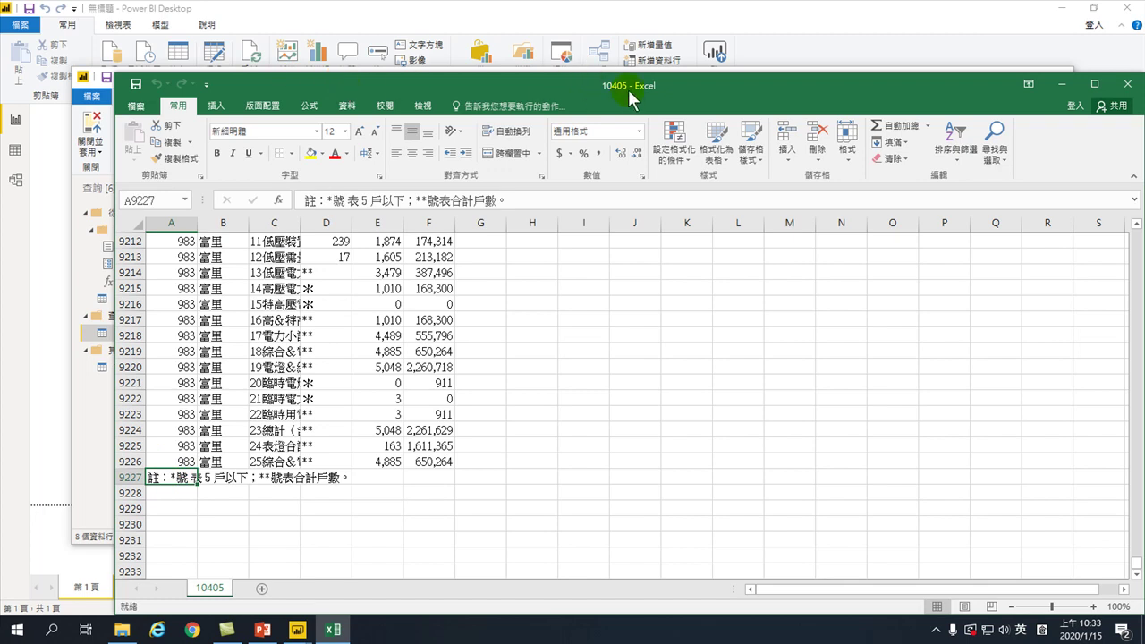
pyautogui.moveTo(375, 84); pyautogui.dragTo(651, 54)
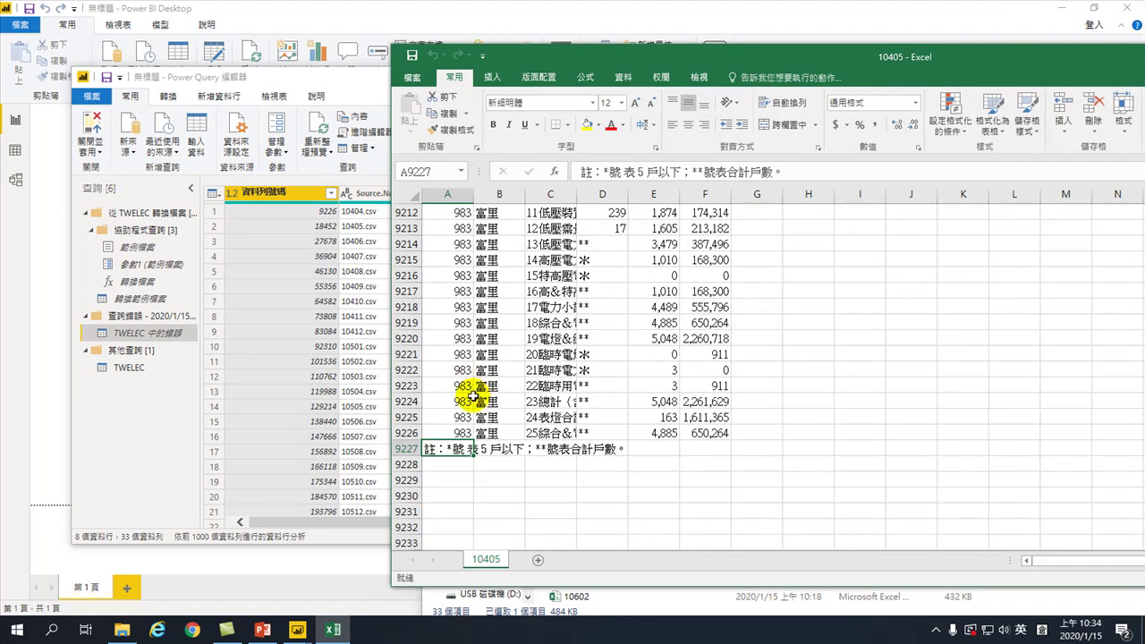
pyautogui.click(406, 449)
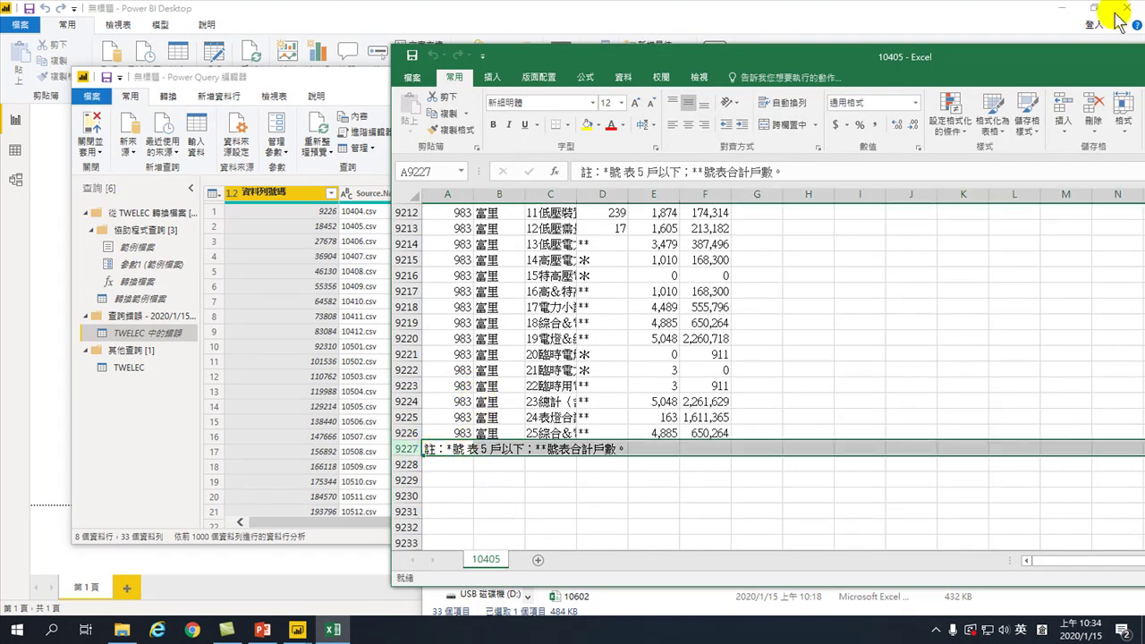
pyautogui.moveTo(1055, 57); pyautogui.dragTo(651, 84)
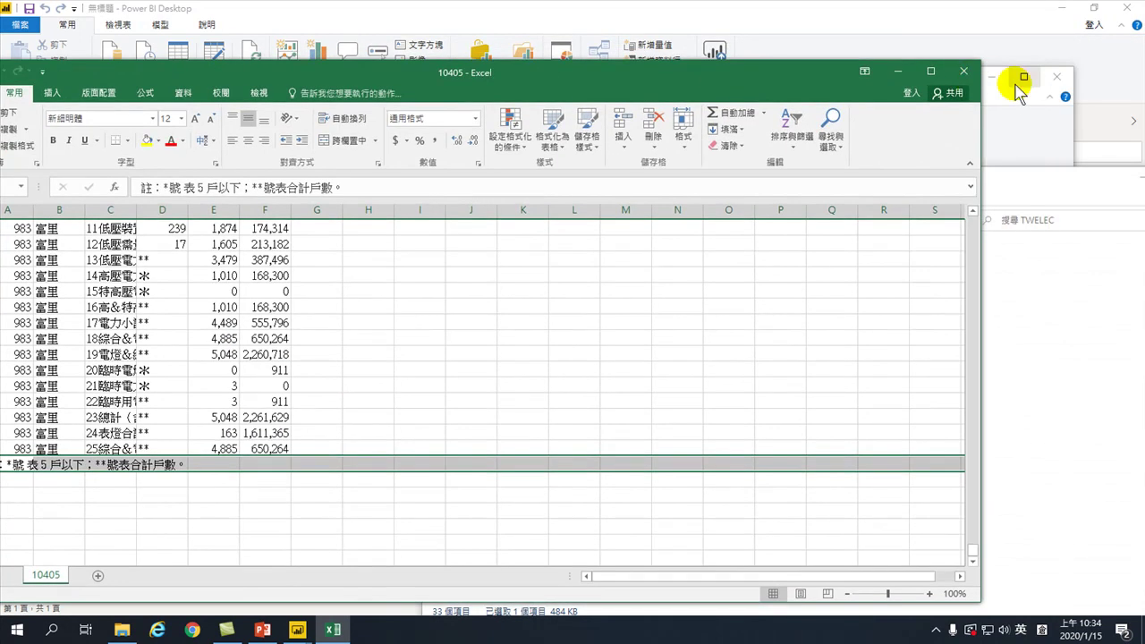
pyautogui.click(963, 73)
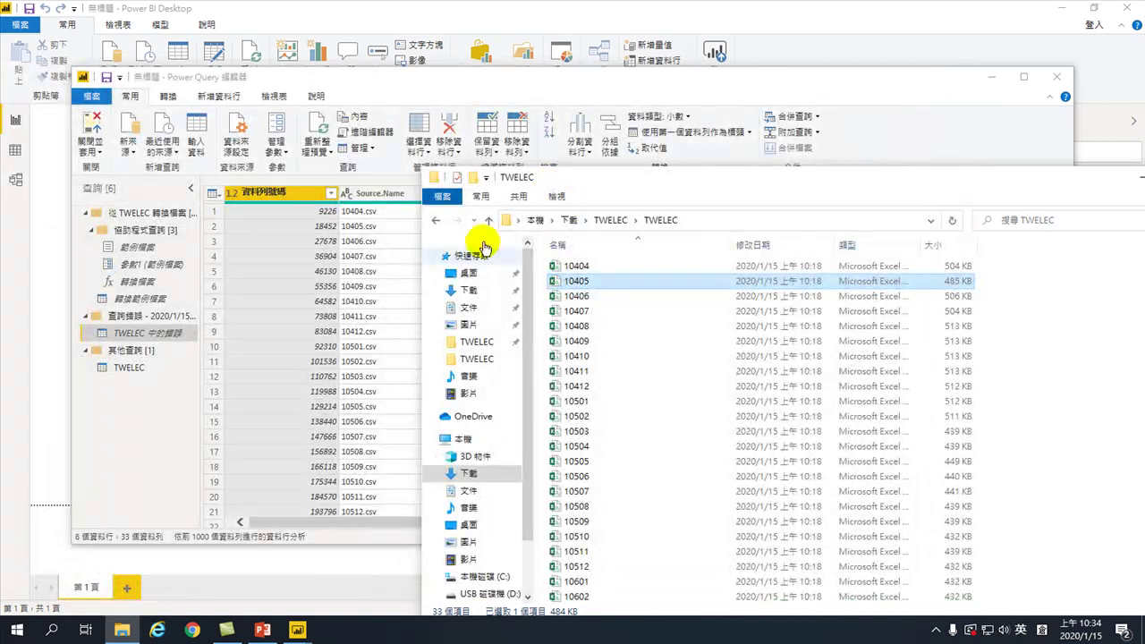
# Review the Error column, then 關閉並套用 (Close & Apply) to load the TWELEC table
pyautogui.click(391, 261)
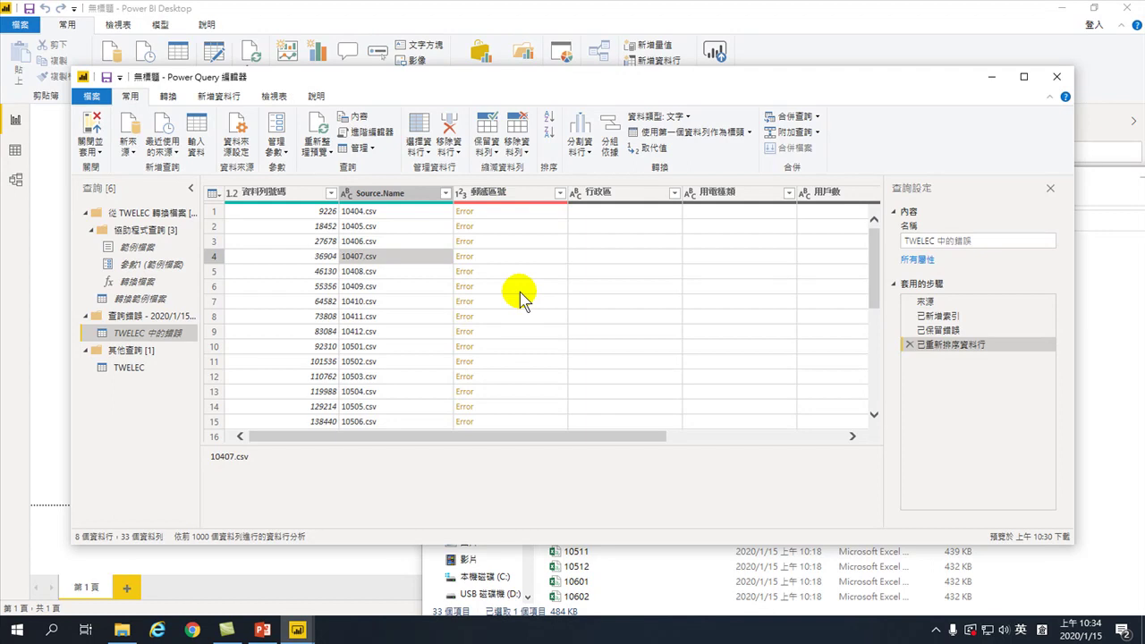
pyautogui.scroll(-6, 523, 313)
pyautogui.scroll(5, 519, 336)
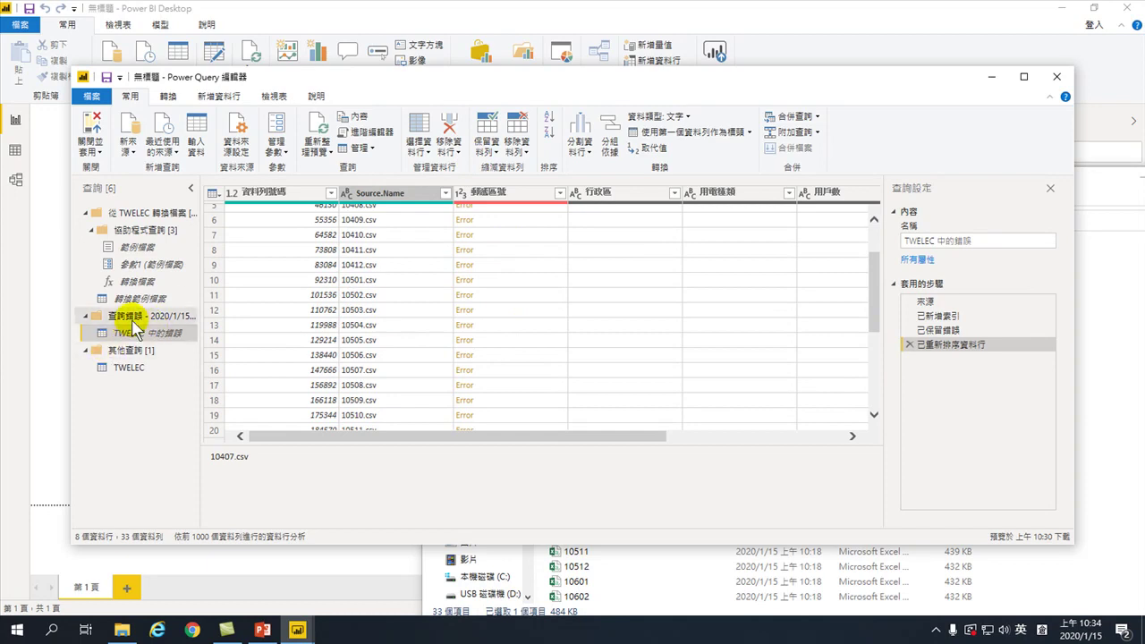
pyautogui.click(95, 124)
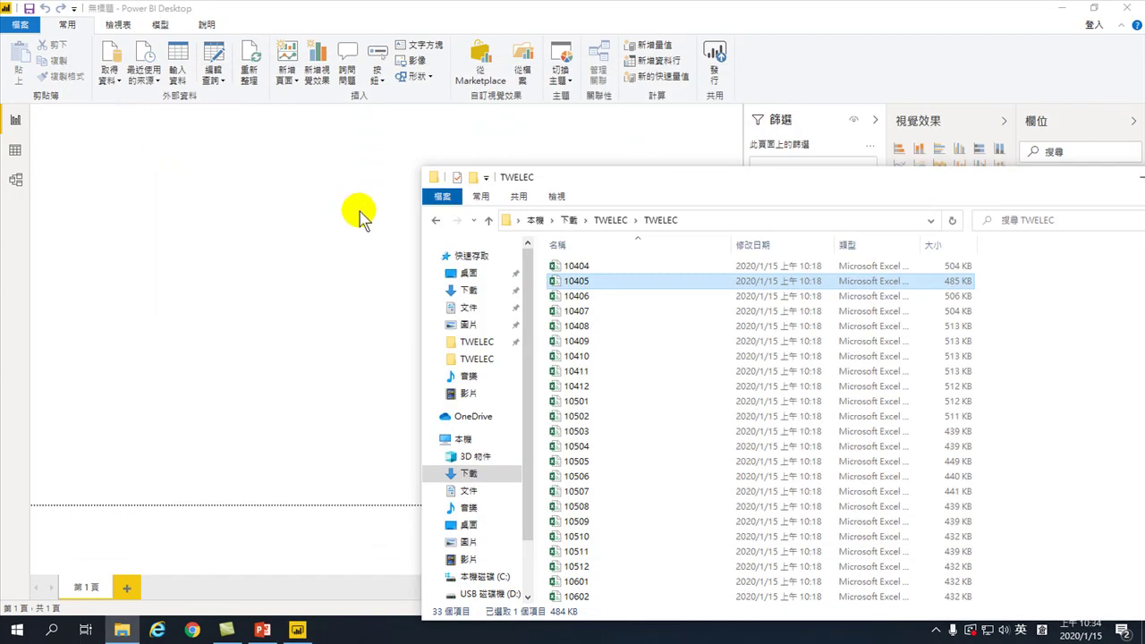
pyautogui.click(264, 263)
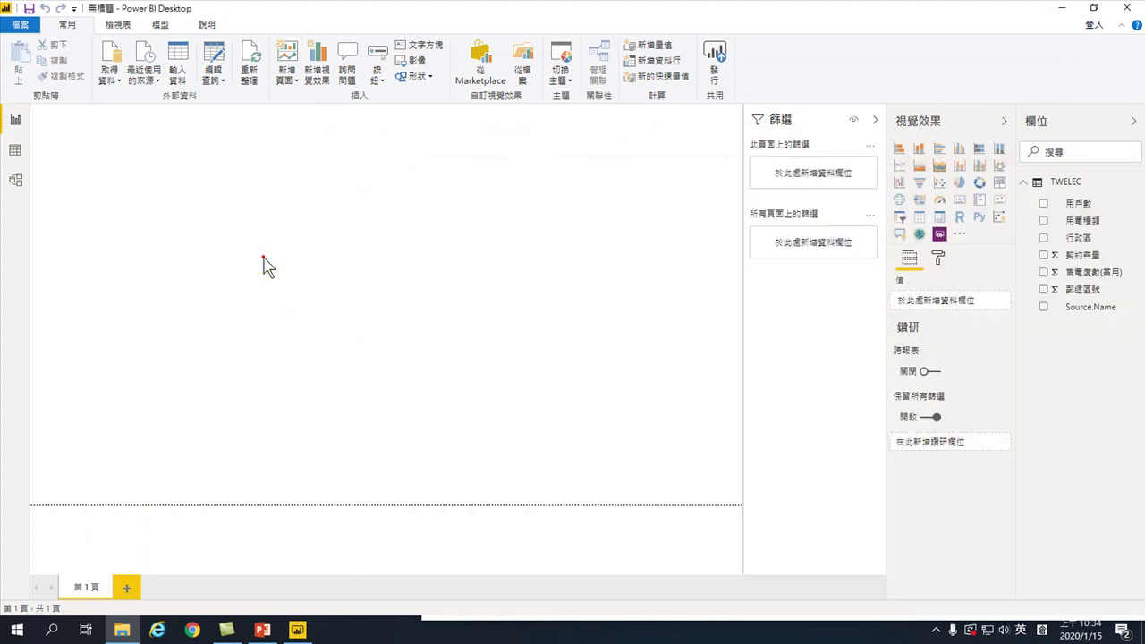